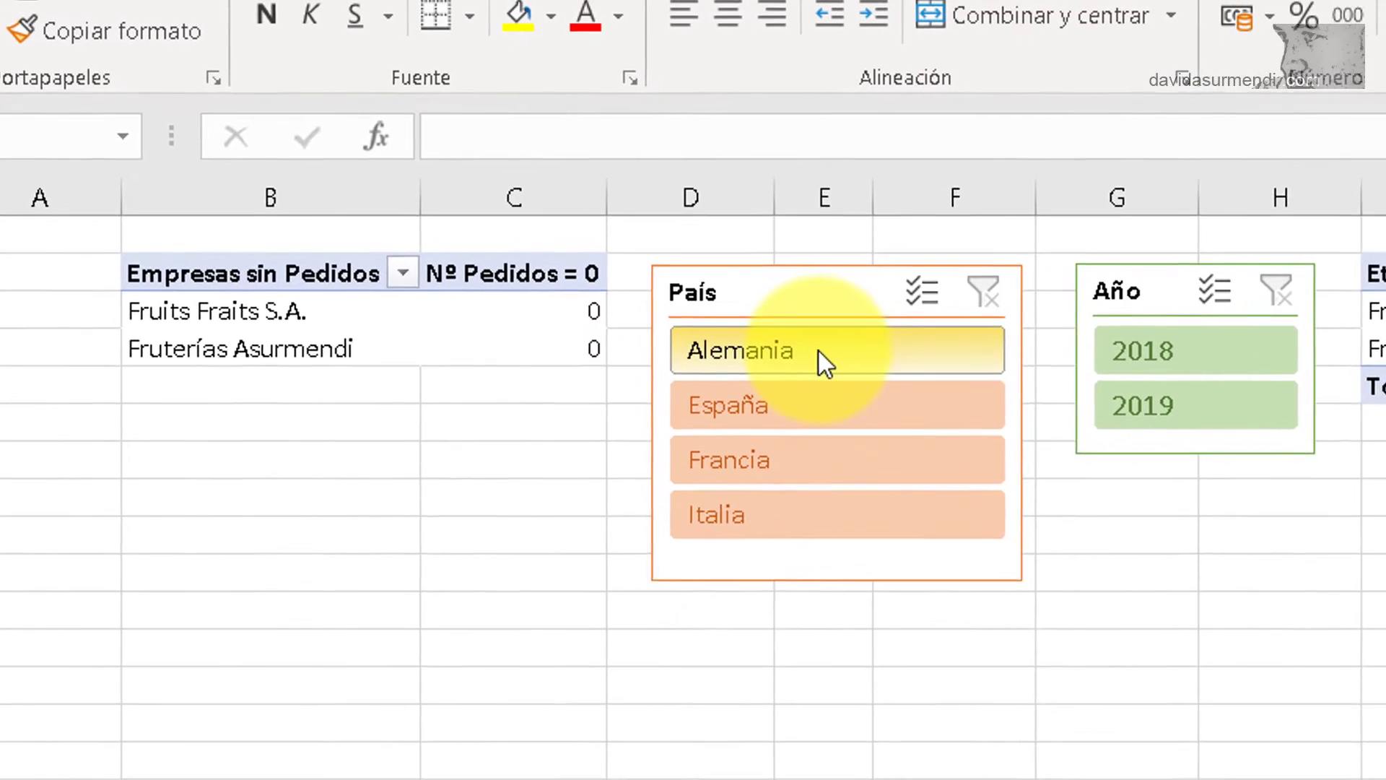
- Filter the Empresas sin Pedidos table by Alemania, España, Francia and Italia in turn, and clear the País filter
{"action": "left_click", "coordinate": [630, 269]}
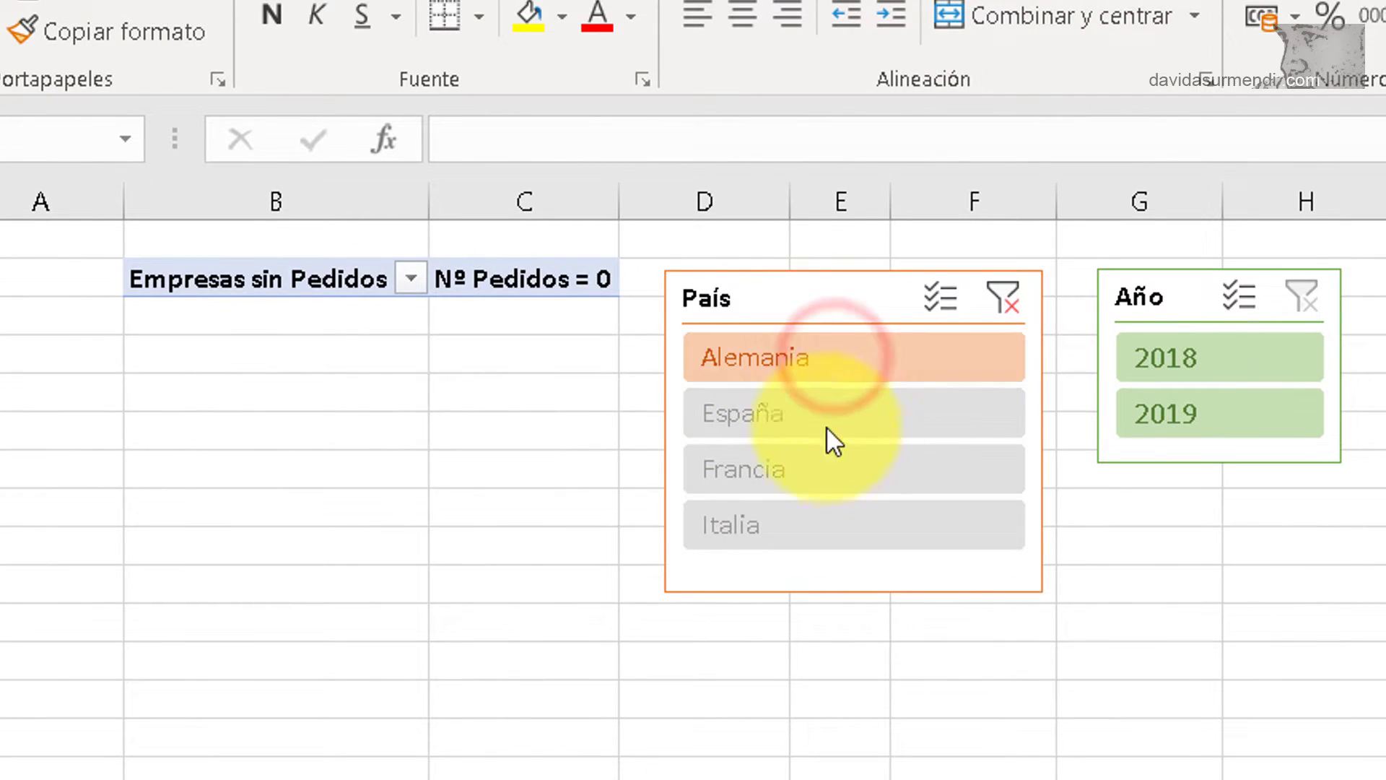
{"action": "left_click", "coordinate": [817, 408]}
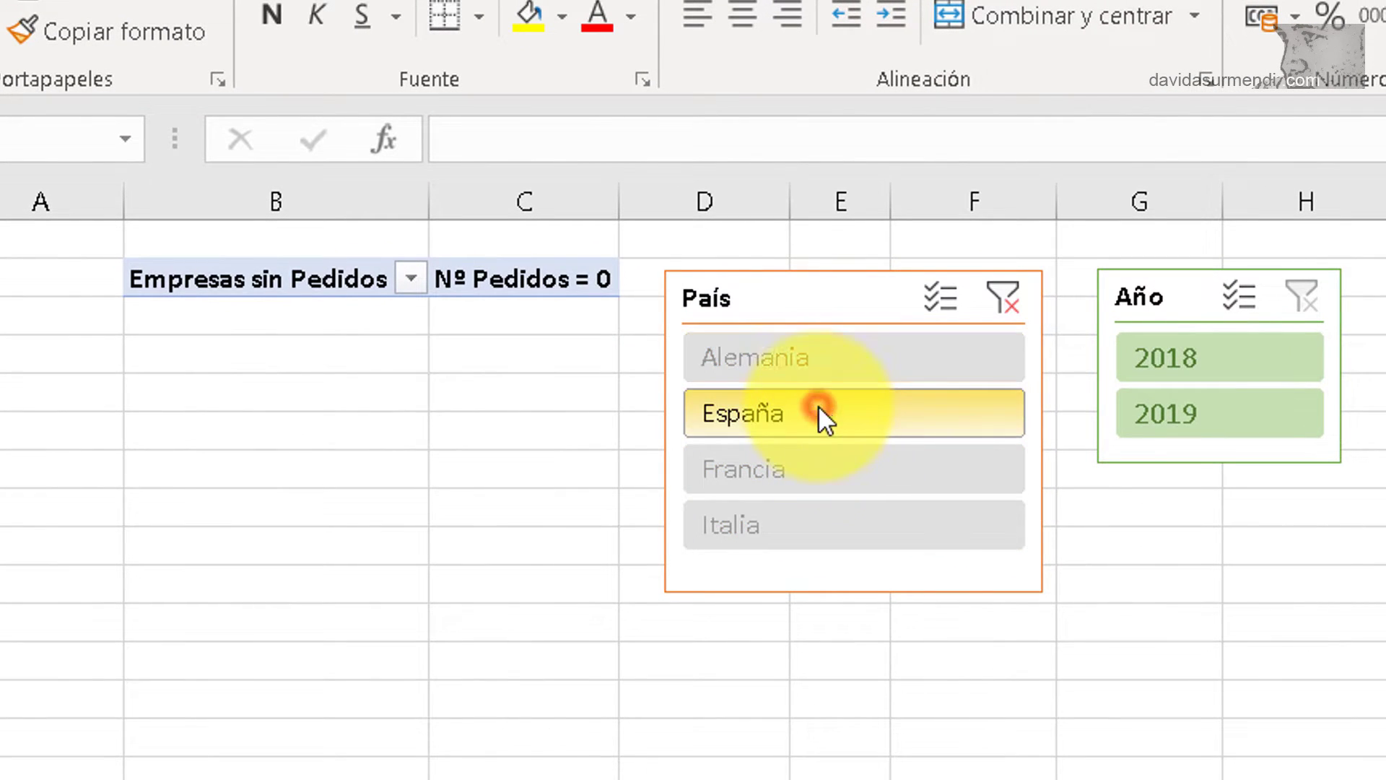
{"action": "left_click", "coordinate": [797, 468]}
{"action": "left_click", "coordinate": [818, 527]}
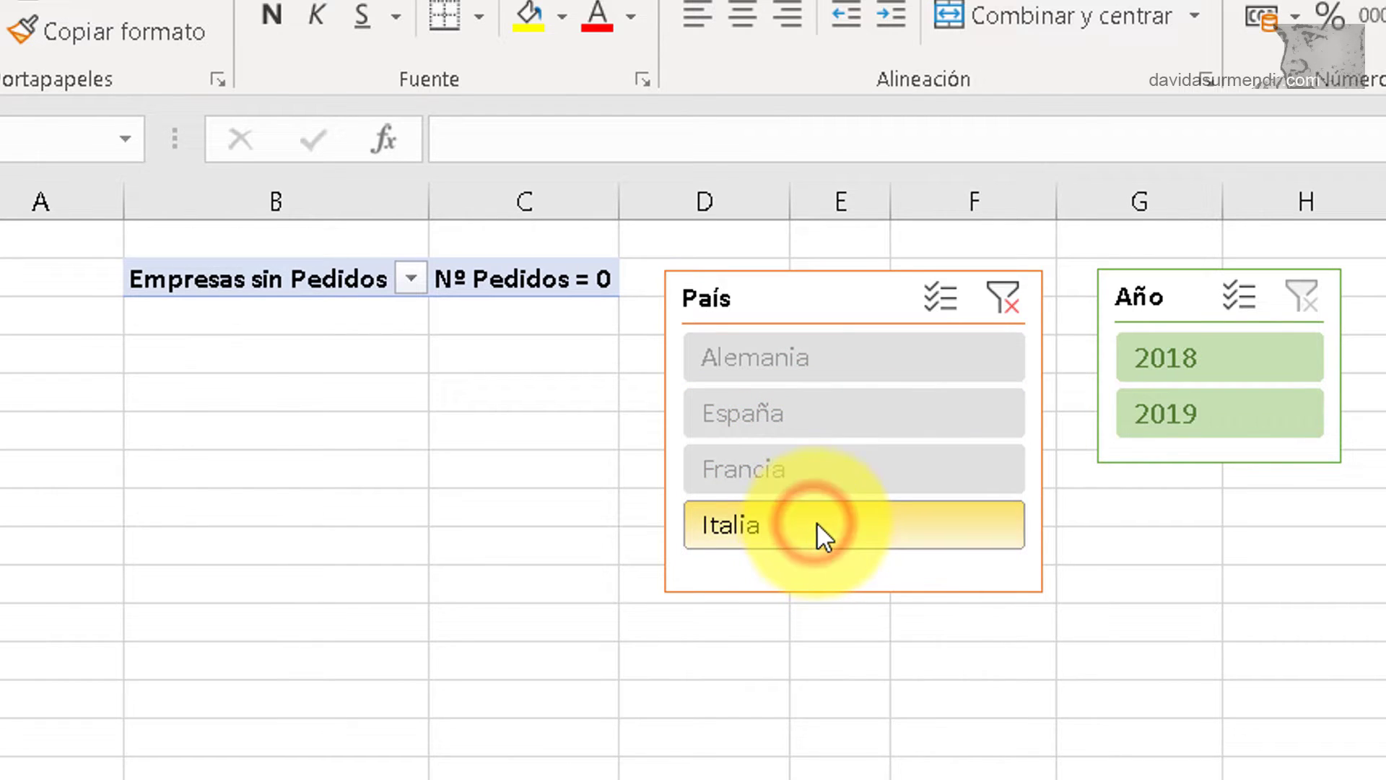
{"action": "left_click", "coordinate": [1011, 308]}
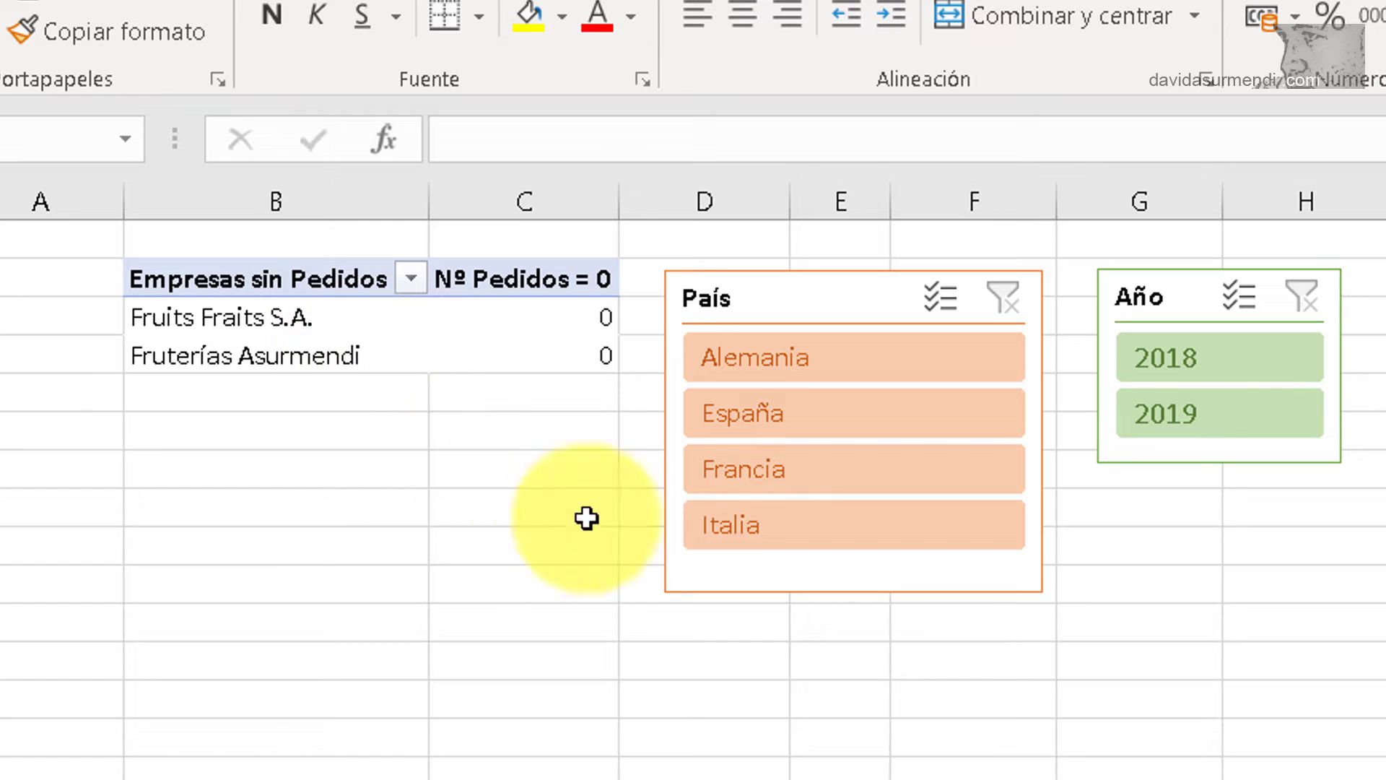
- Filter the Empresas sin Pedidos table by year 2018 and then by 2019 with the Año slicer
{"action": "left_click", "coordinate": [1210, 361]}
{"action": "left_click", "coordinate": [1211, 414]}
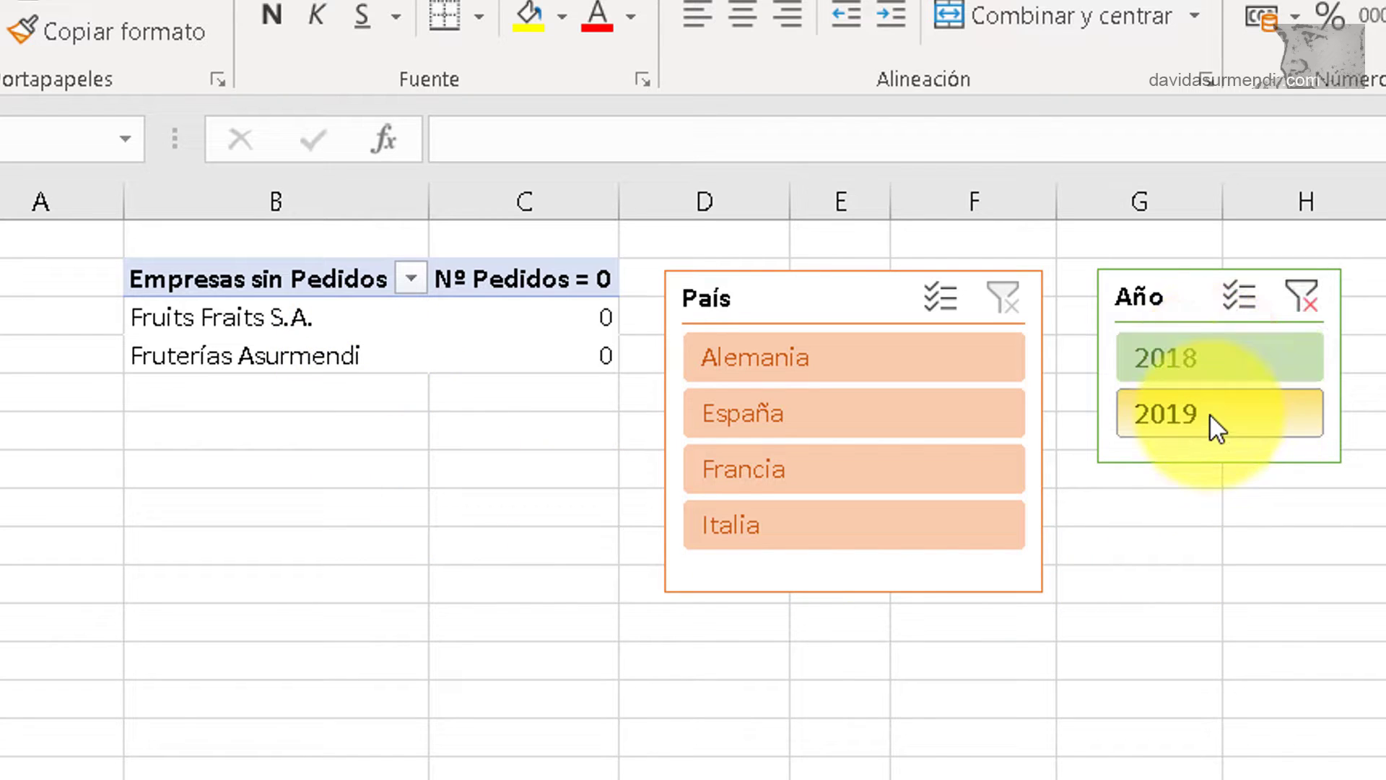
{"action": "left_click", "coordinate": [1210, 416]}
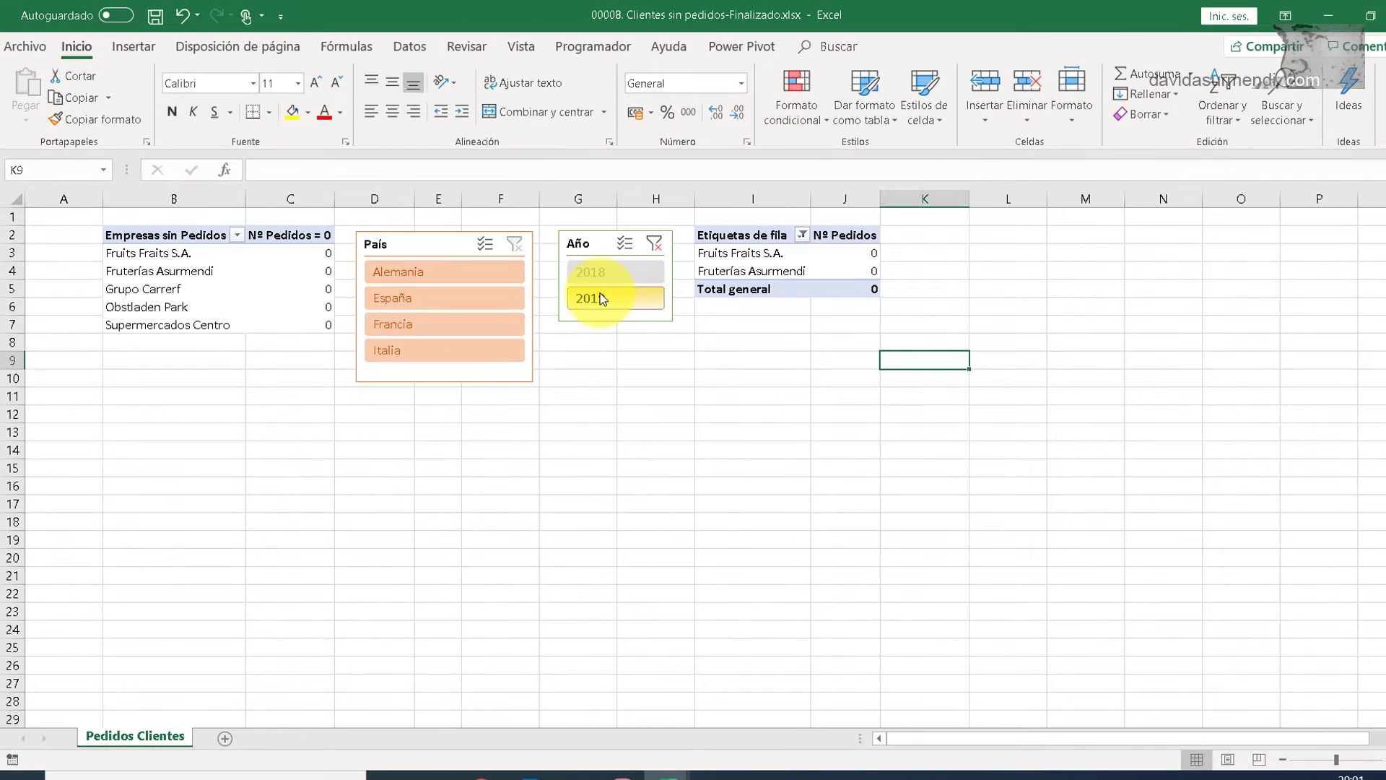
- Switch to the workbook 00008. Clientes sin pedidos-Inicial.xlsx and enable its external data connections
{"action": "mouse_move", "coordinate": [665, 772]}
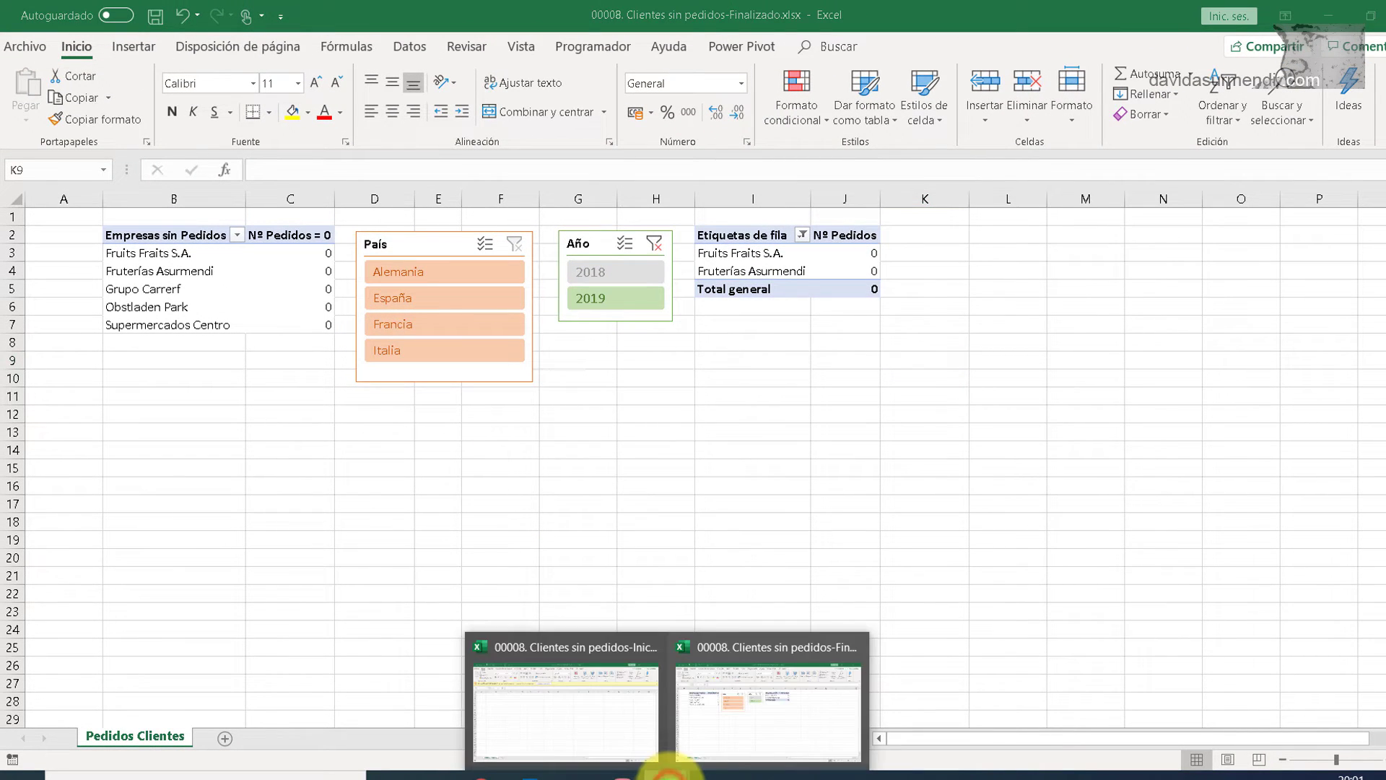
{"action": "left_click", "coordinate": [630, 706]}
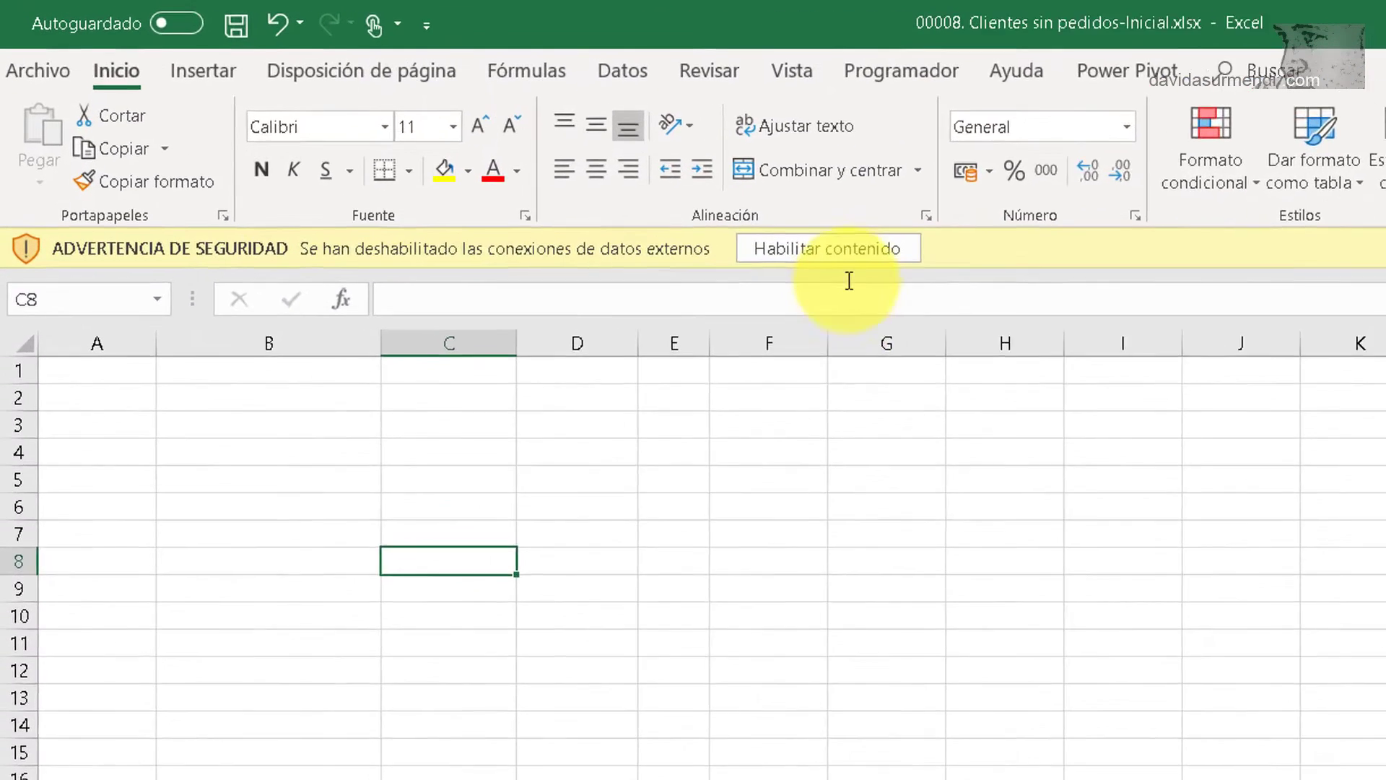
{"action": "left_click", "coordinate": [544, 163]}
- Open the workbook's Power Pivot data model and show its tables and relationships in diagram view
{"action": "left_click", "coordinate": [1215, 78]}
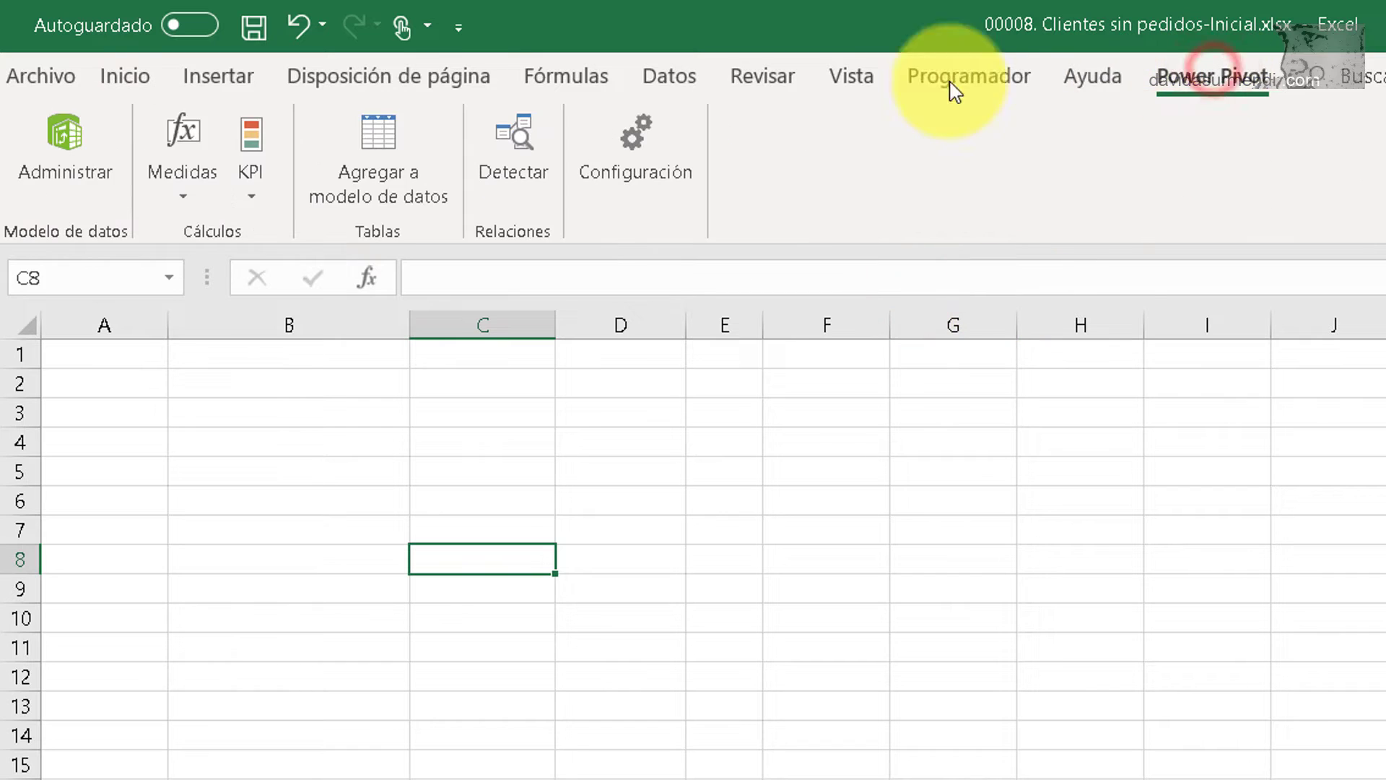
{"action": "left_click", "coordinate": [41, 148]}
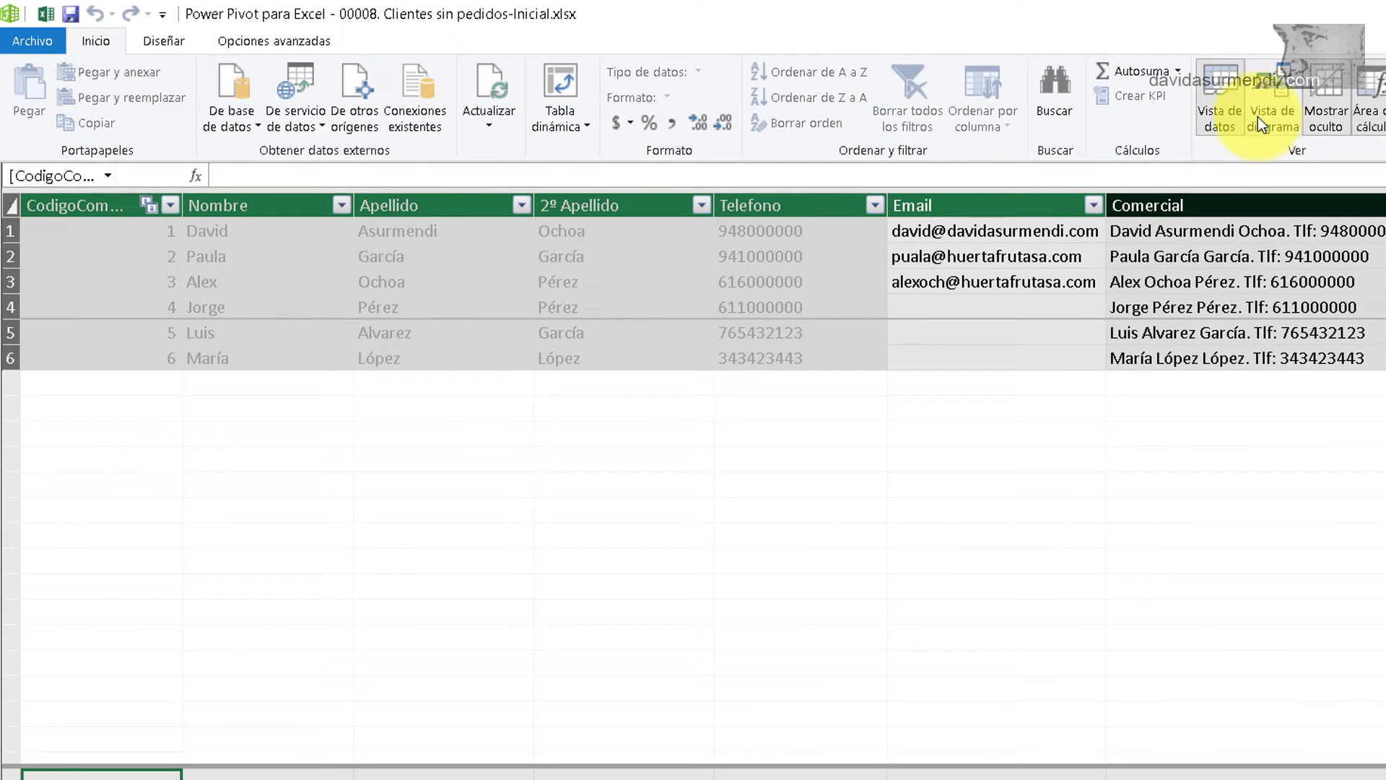
{"action": "left_click", "coordinate": [1260, 125]}
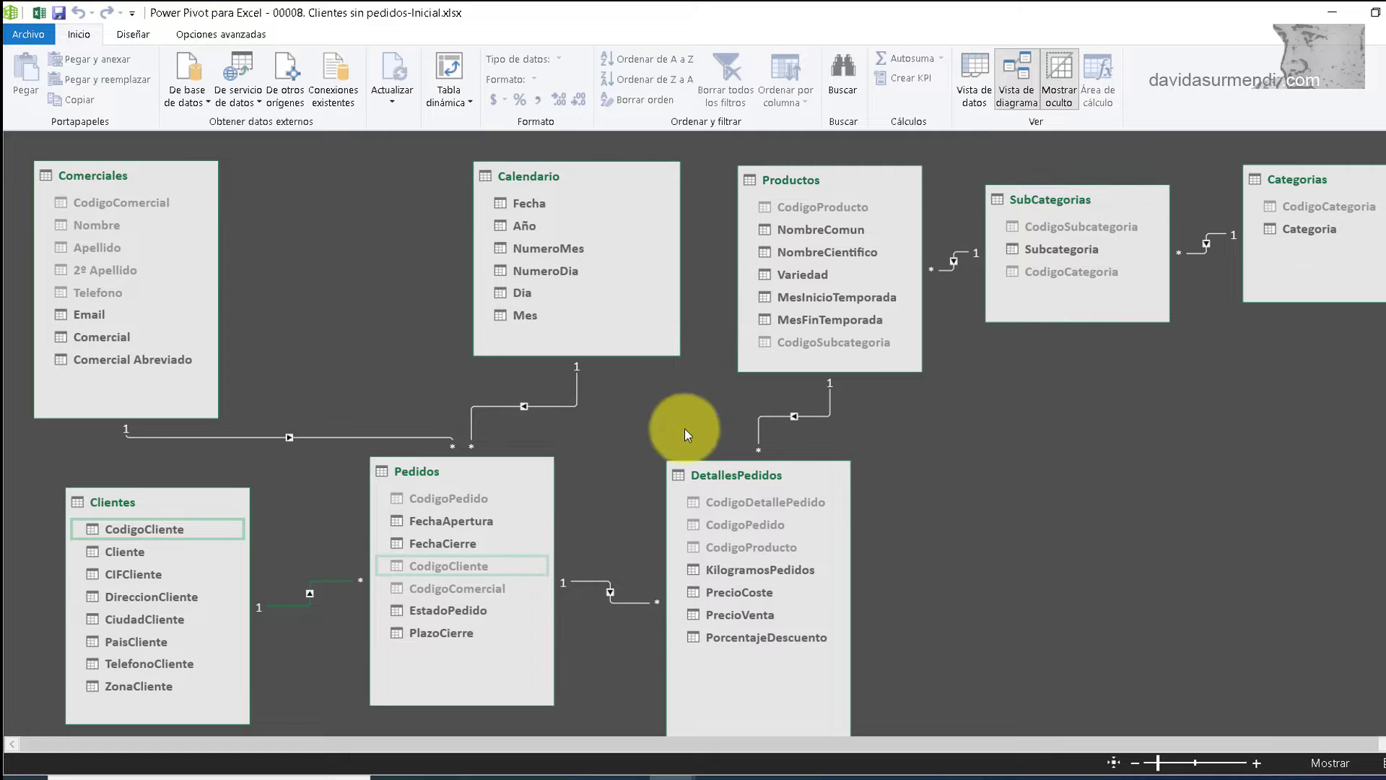
- Review the Nº Pedidos pivot table in the Finalizado workbook and return to the Inicial workbook
{"action": "left_click", "coordinate": [686, 765]}
{"action": "left_click", "coordinate": [718, 717]}
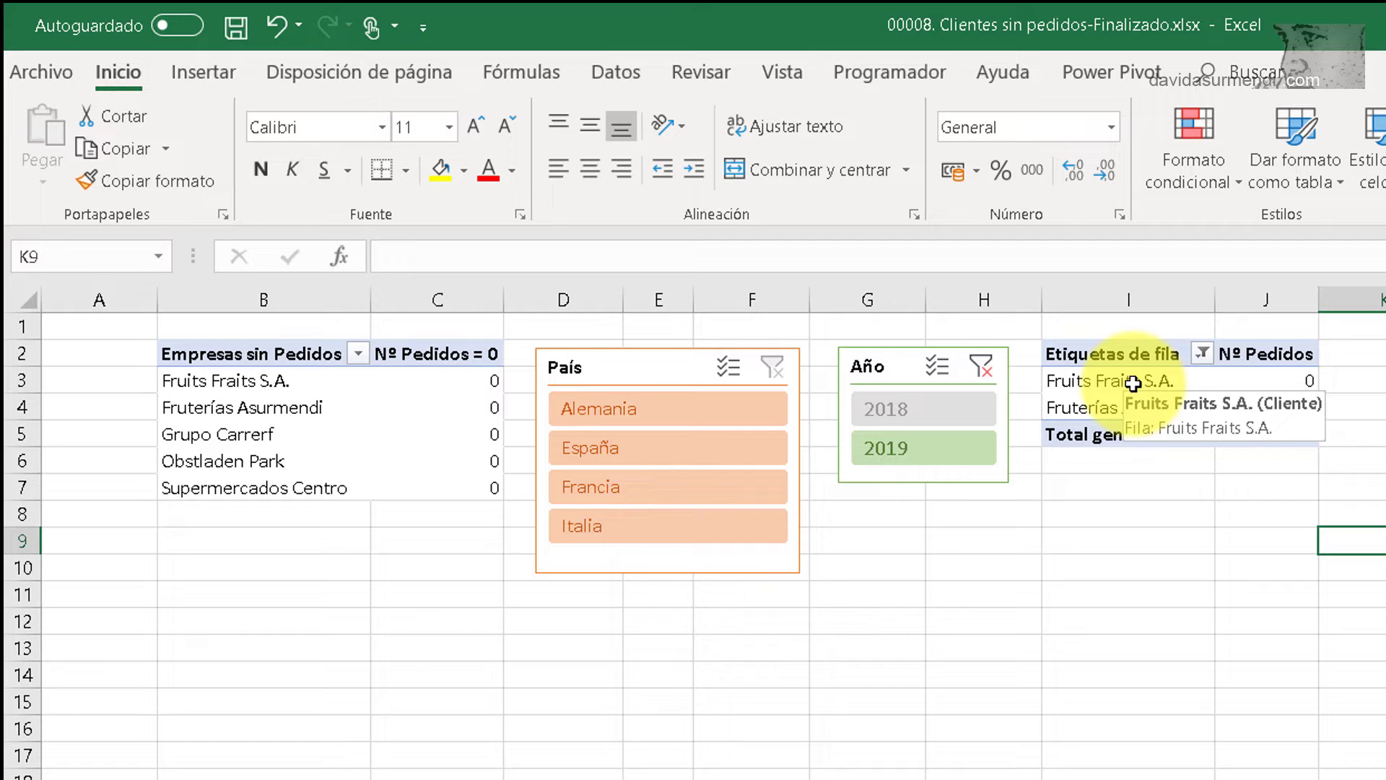
{"action": "left_click", "coordinate": [1095, 779]}
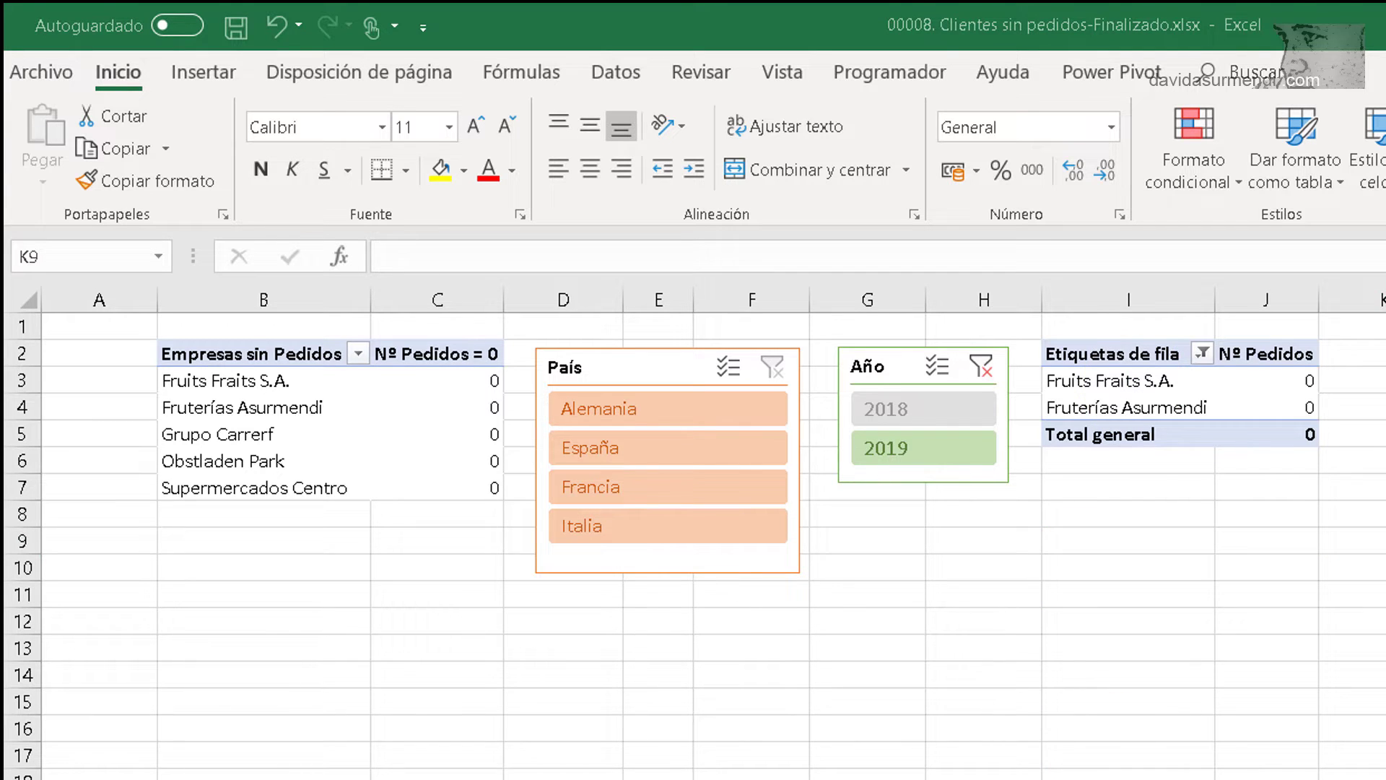
- Insert a pivot table at cell I2 of the existing Pedidos Clientes sheet, using this workbook's data model
{"action": "left_click", "coordinate": [1121, 352]}
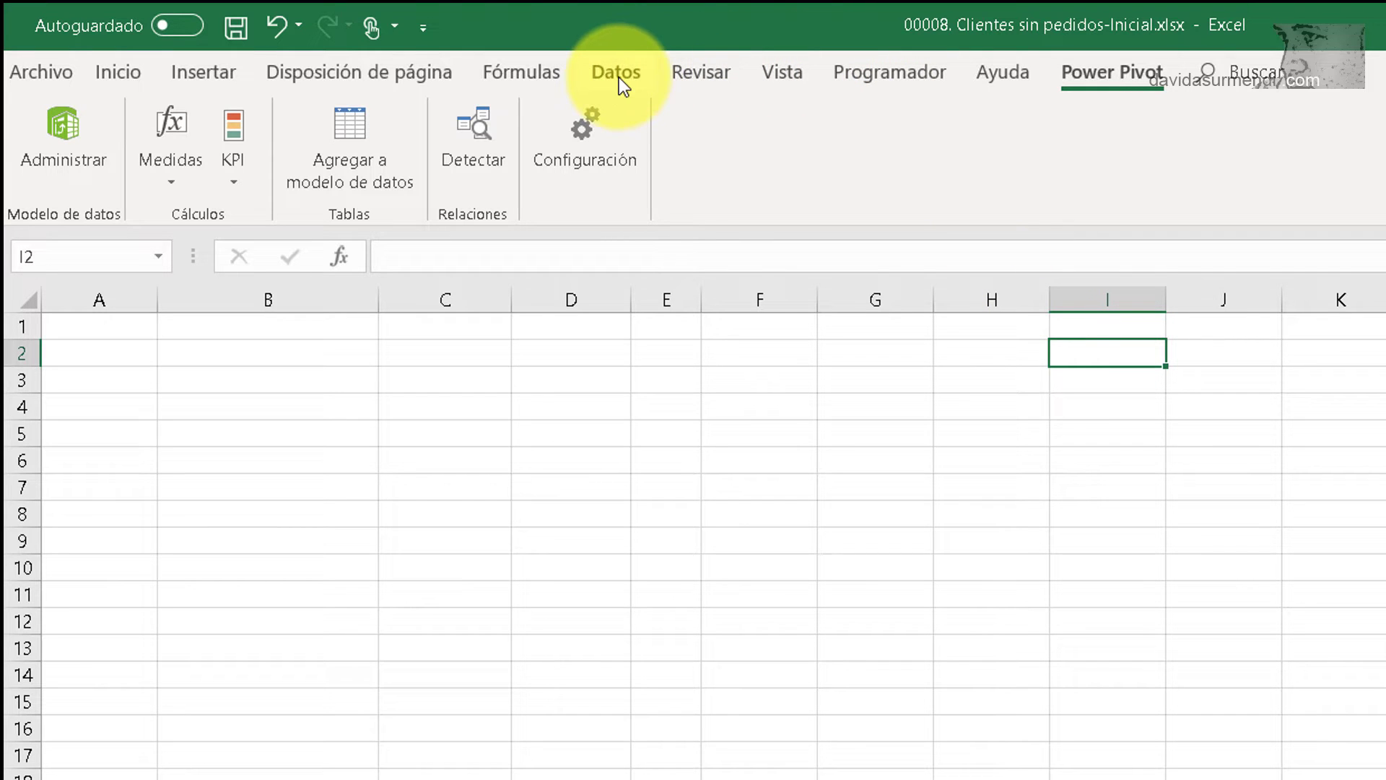
{"action": "left_click", "coordinate": [221, 69]}
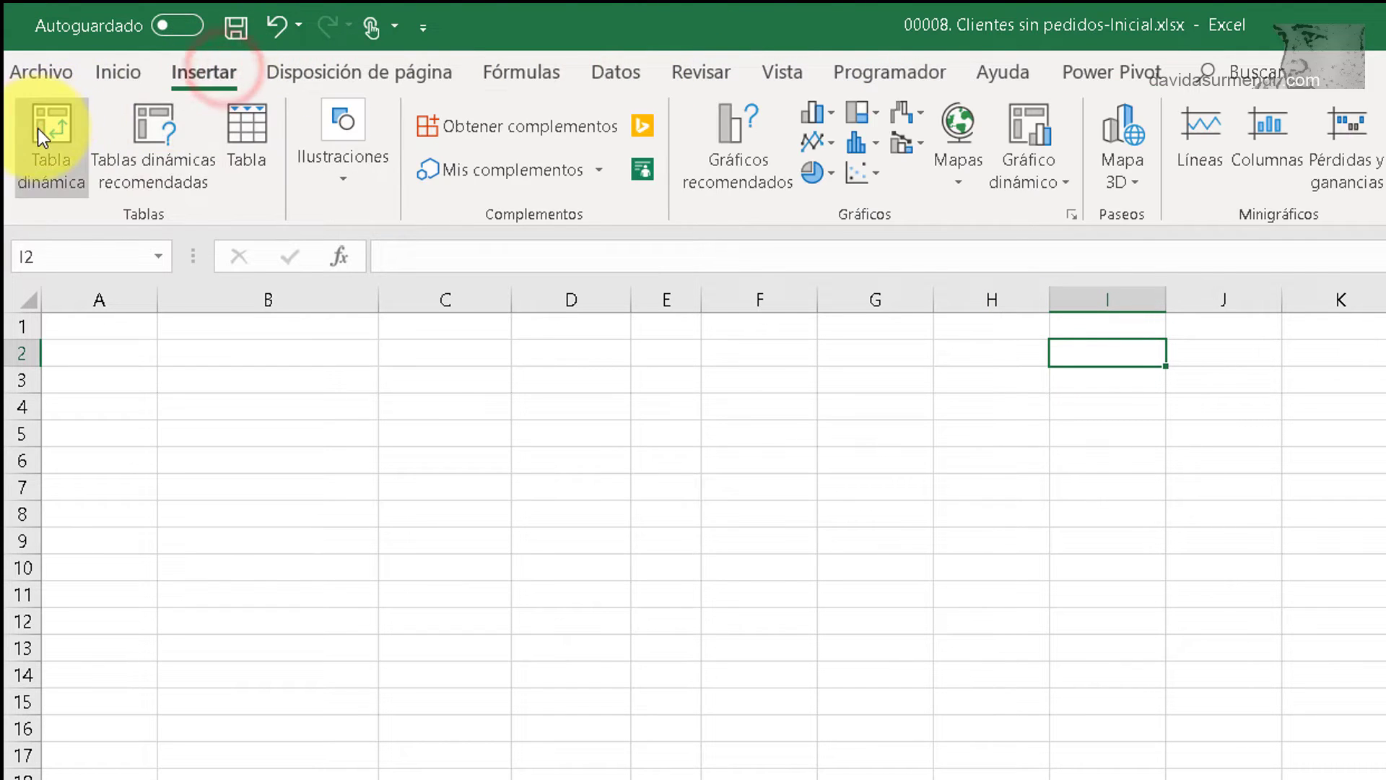
{"action": "left_click", "coordinate": [38, 130]}
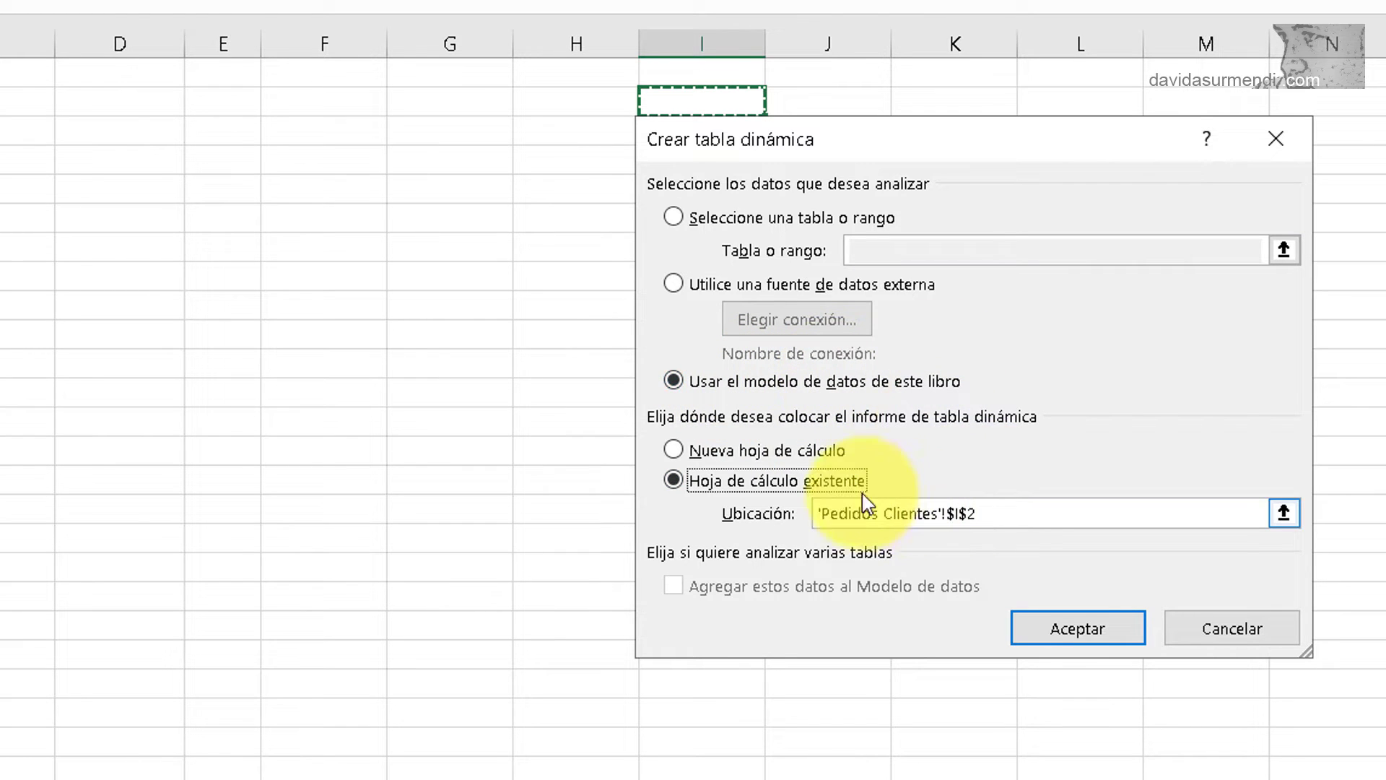
{"action": "left_click", "coordinate": [1099, 627]}
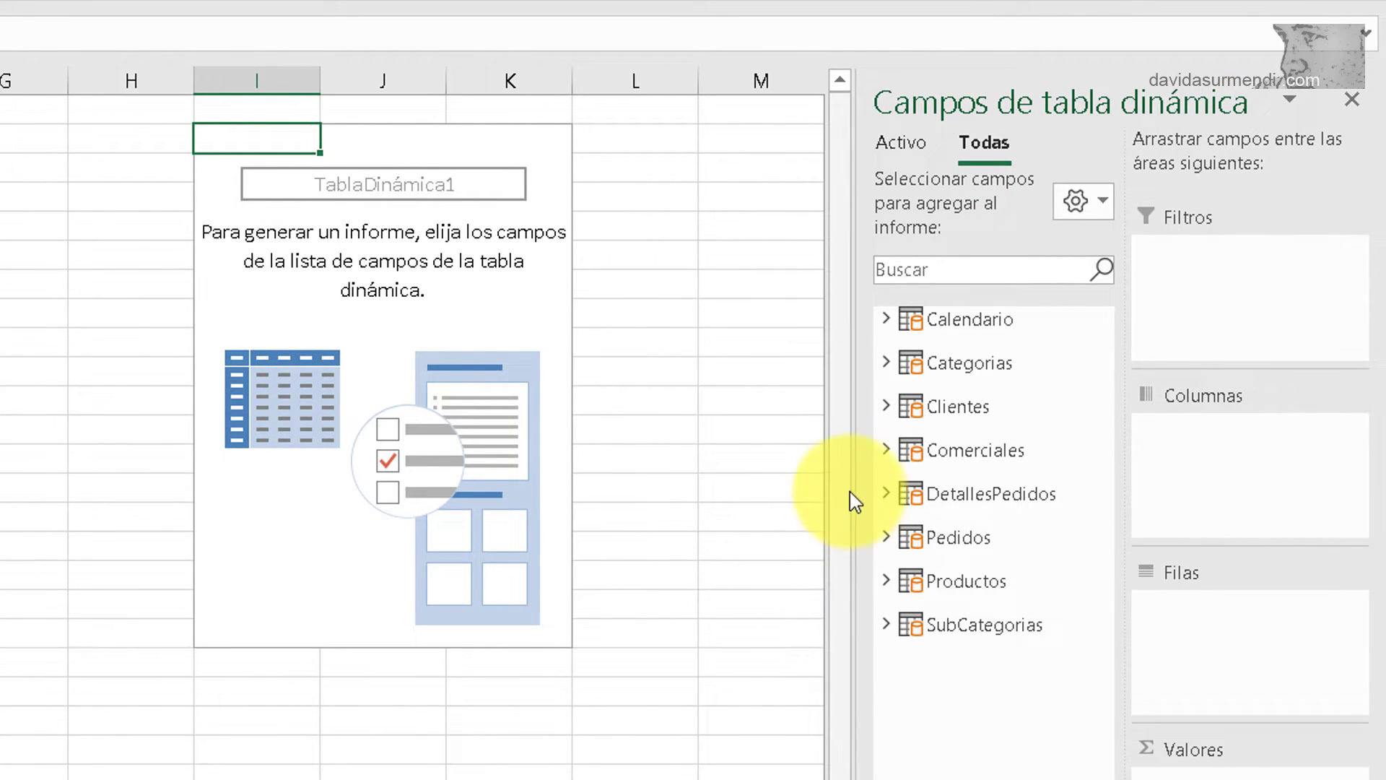
- Widen the pivot table field pane and add the Cliente field from the Clientes table to the rows
{"action": "left_click_drag", "start_coordinate": [856, 480], "coordinate": [645, 439]}
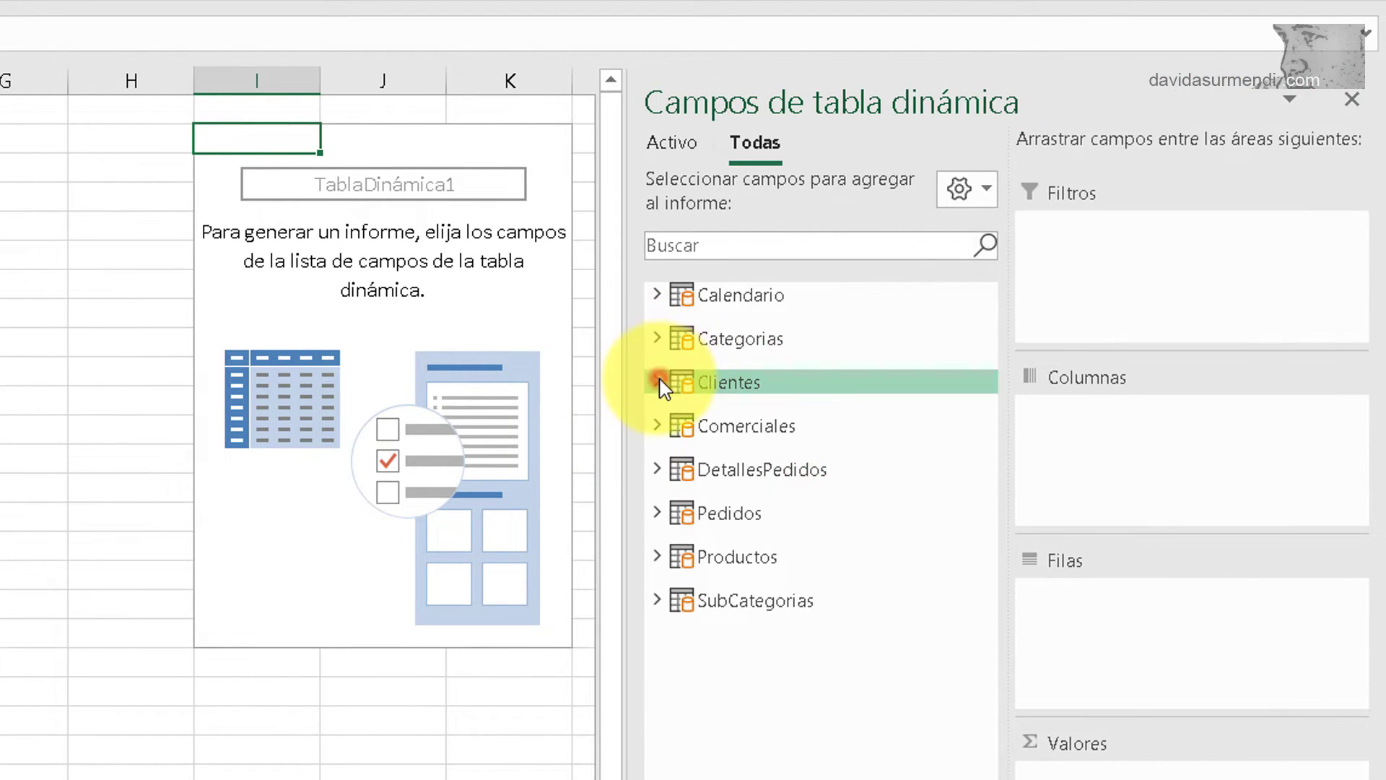
{"action": "left_click", "coordinate": [656, 381]}
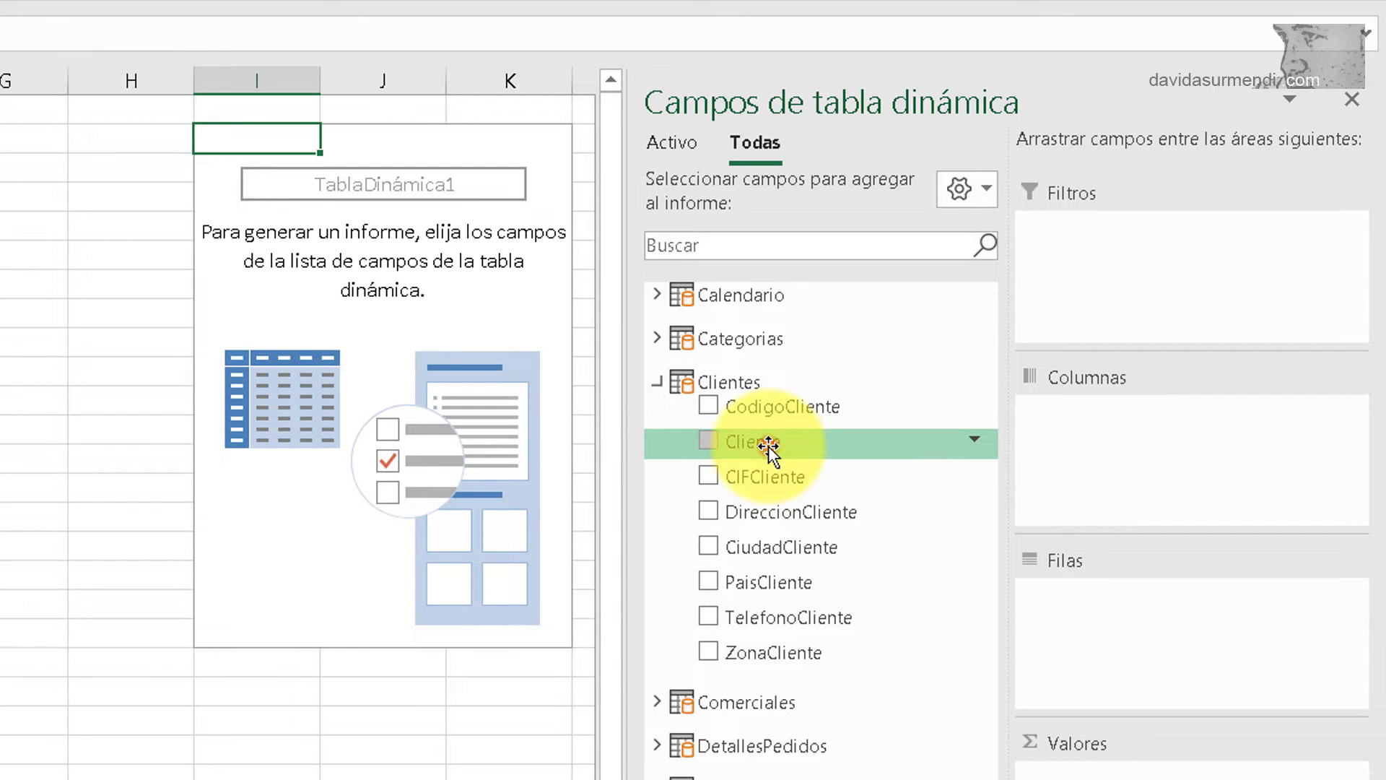
{"action": "left_click_drag", "start_coordinate": [771, 445], "coordinate": [1068, 650]}
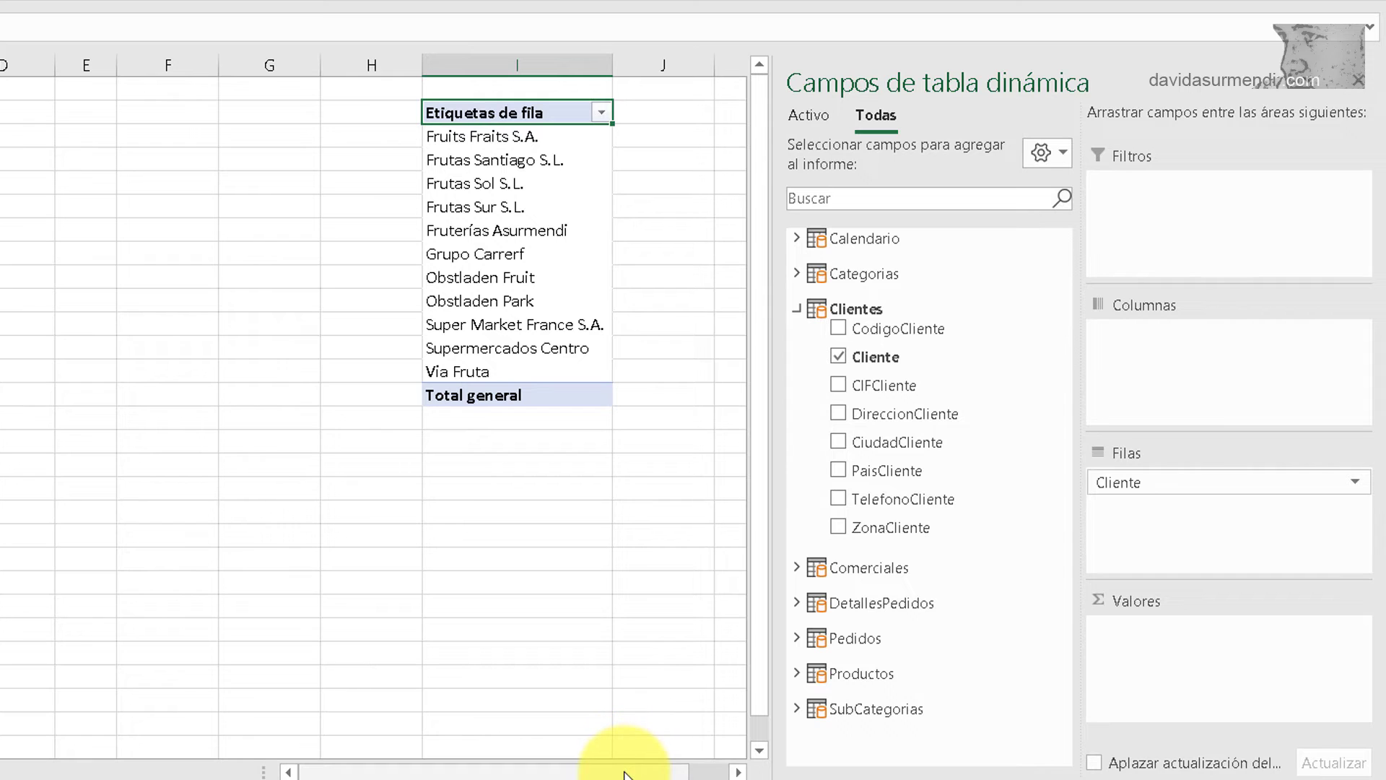
- Start a new Power Pivot measure named "Nº Pedidos" in the Pedidos table
{"action": "left_click_drag", "start_coordinate": [628, 770], "coordinate": [656, 770]}
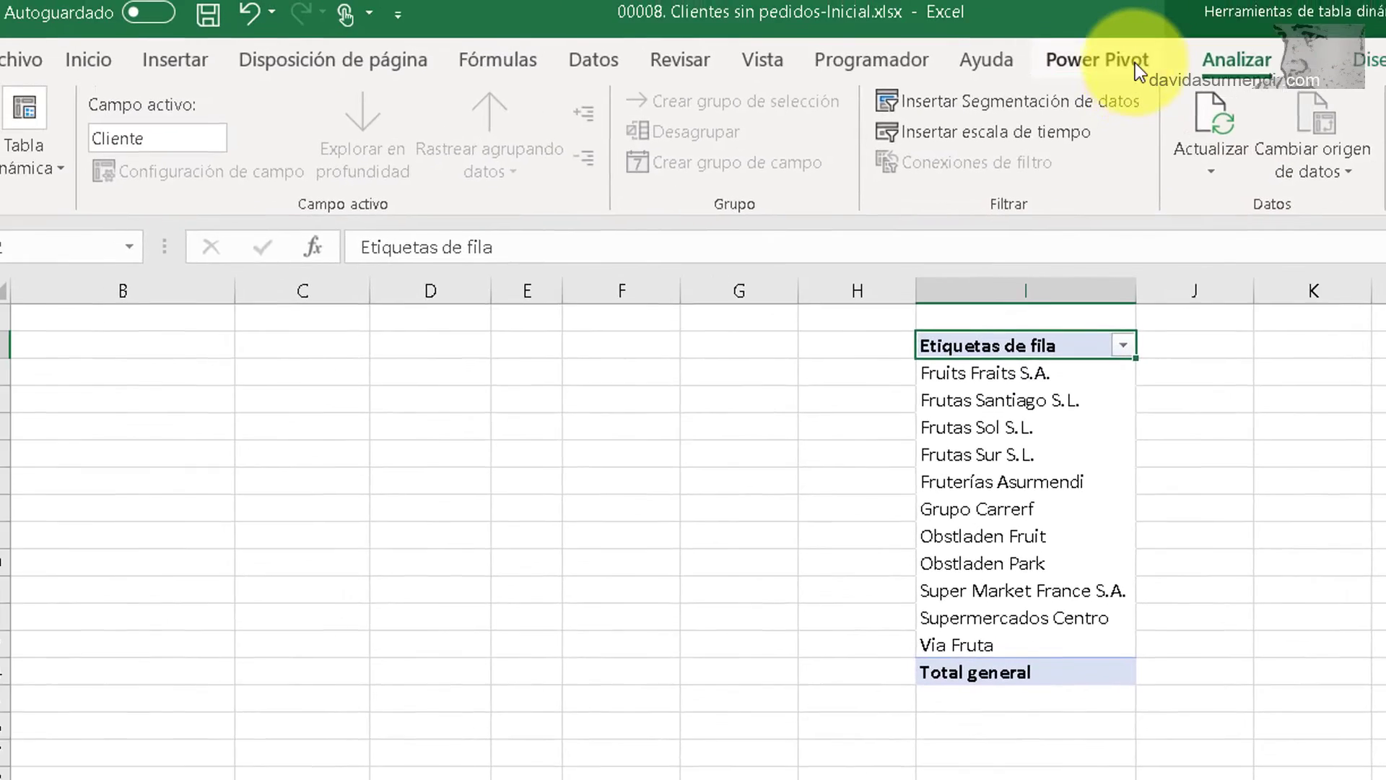
{"action": "left_click", "coordinate": [1134, 69]}
{"action": "left_click", "coordinate": [180, 176]}
{"action": "left_click", "coordinate": [187, 231]}
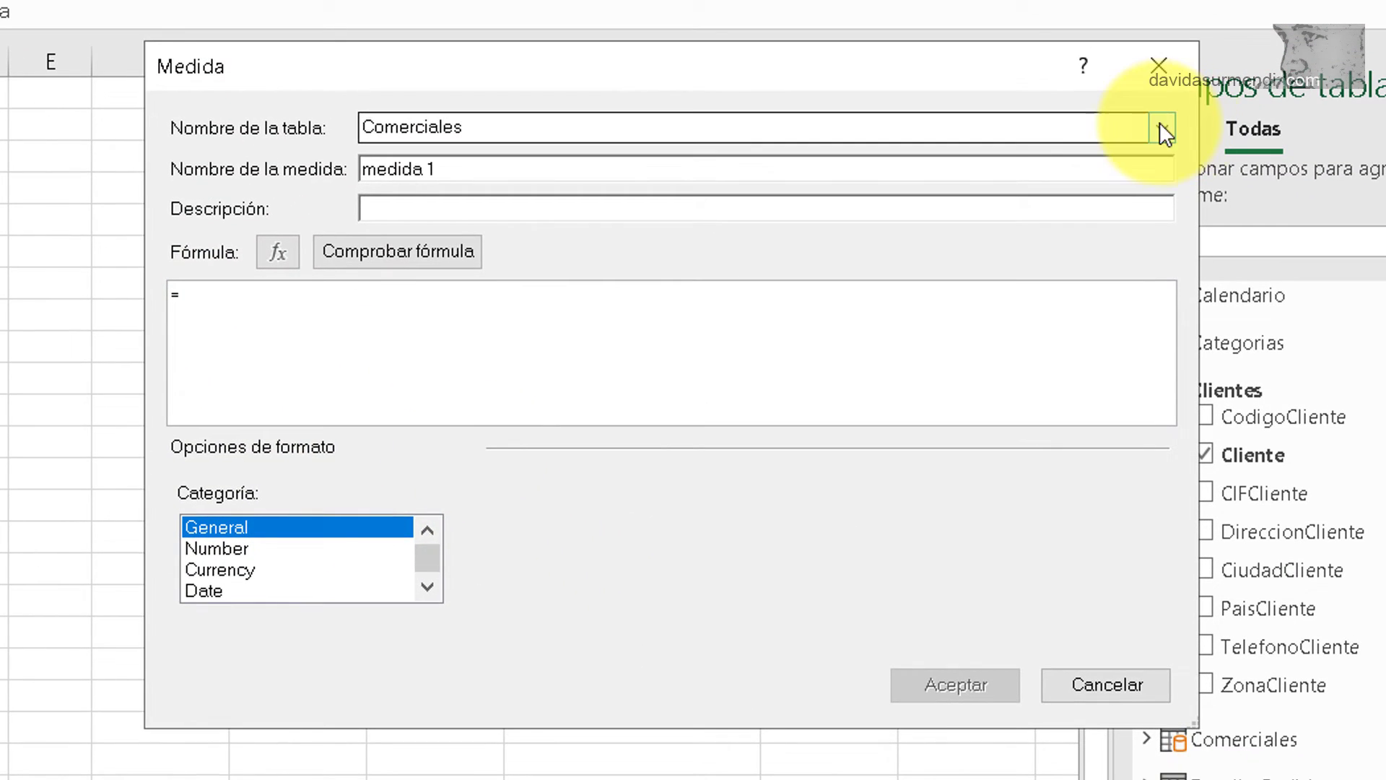
{"action": "left_click", "coordinate": [1199, 150]}
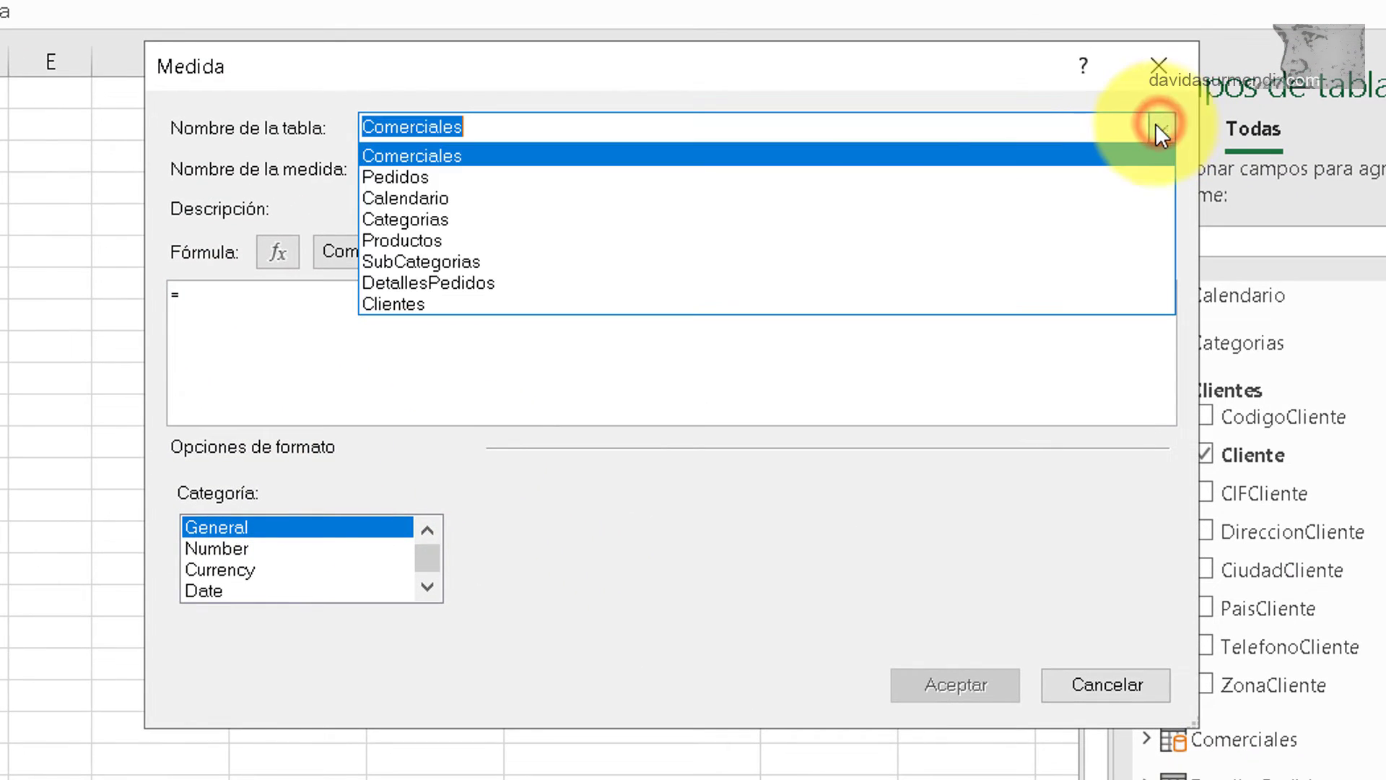
{"action": "left_click", "coordinate": [965, 180]}
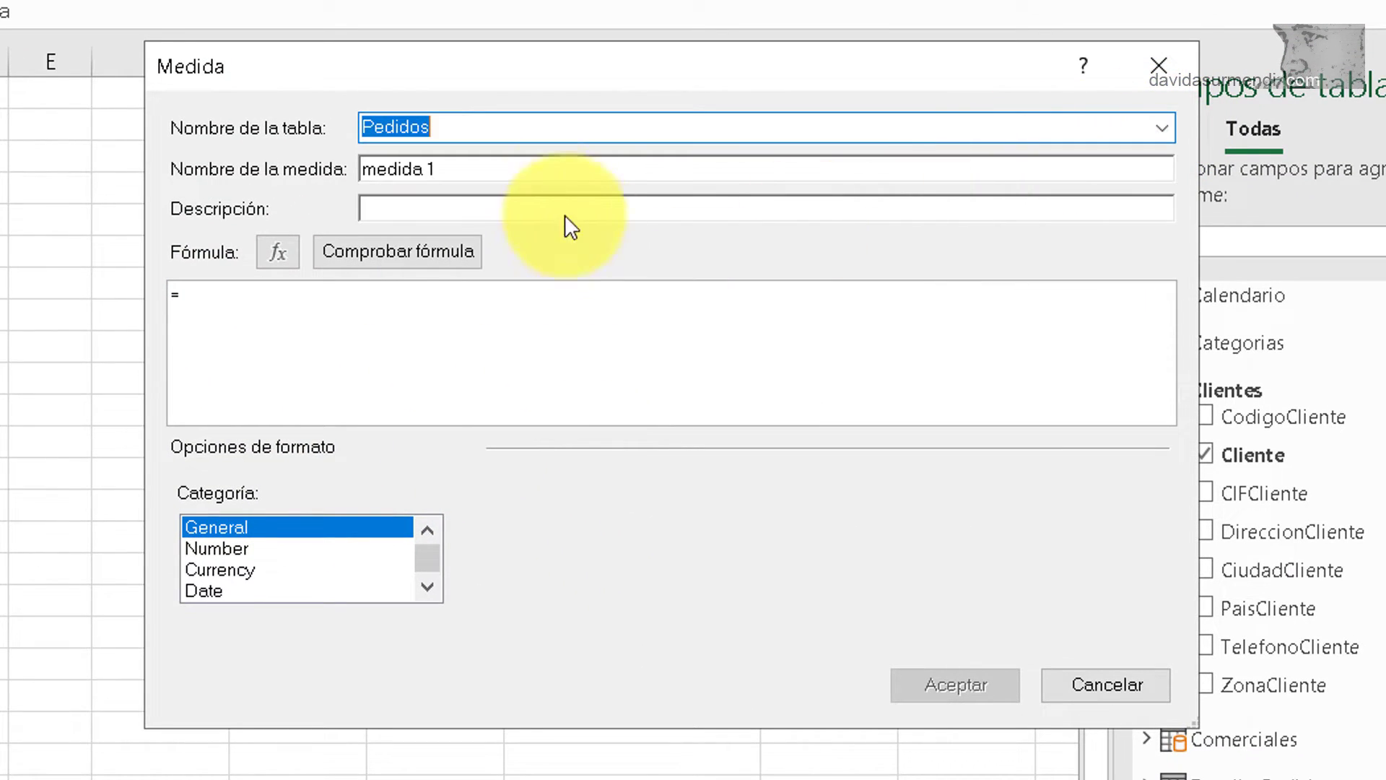
{"action": "left_click", "coordinate": [532, 174]}
{"action": "type", "text": "Nº Pedidos"}
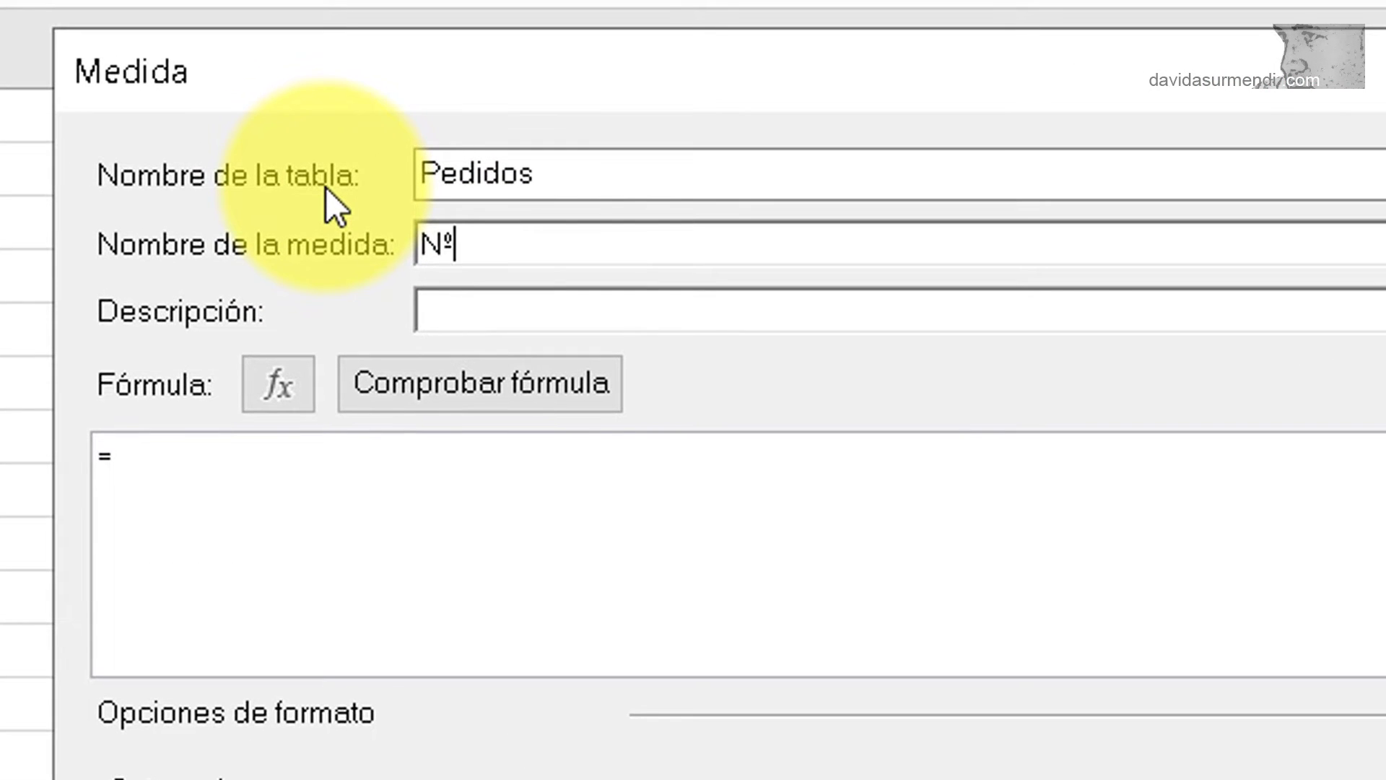
- Enter the measure formula =COUNTROWS(Pedidos) and check it for errors
{"action": "left_click", "coordinate": [340, 472]}
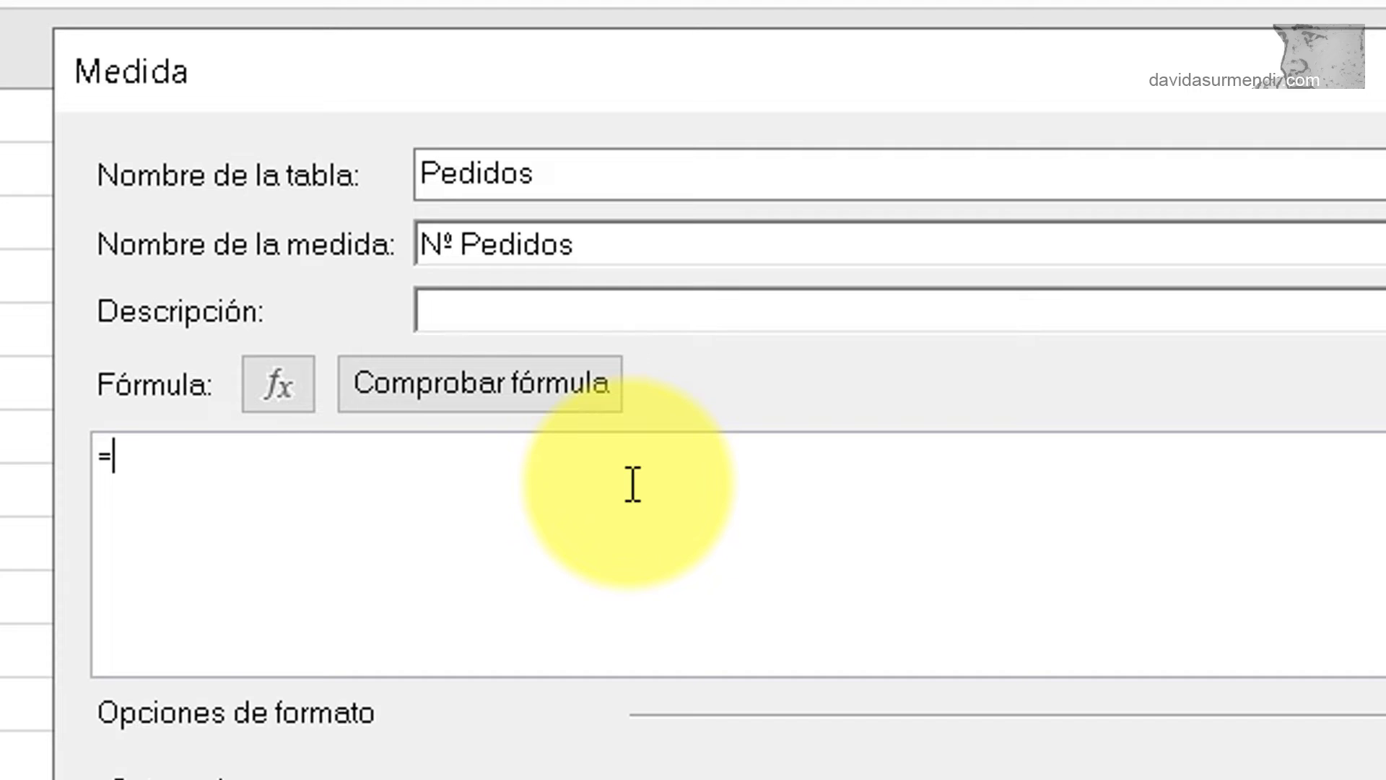
{"action": "type", "text": "COUNTROWS(PEDI"}
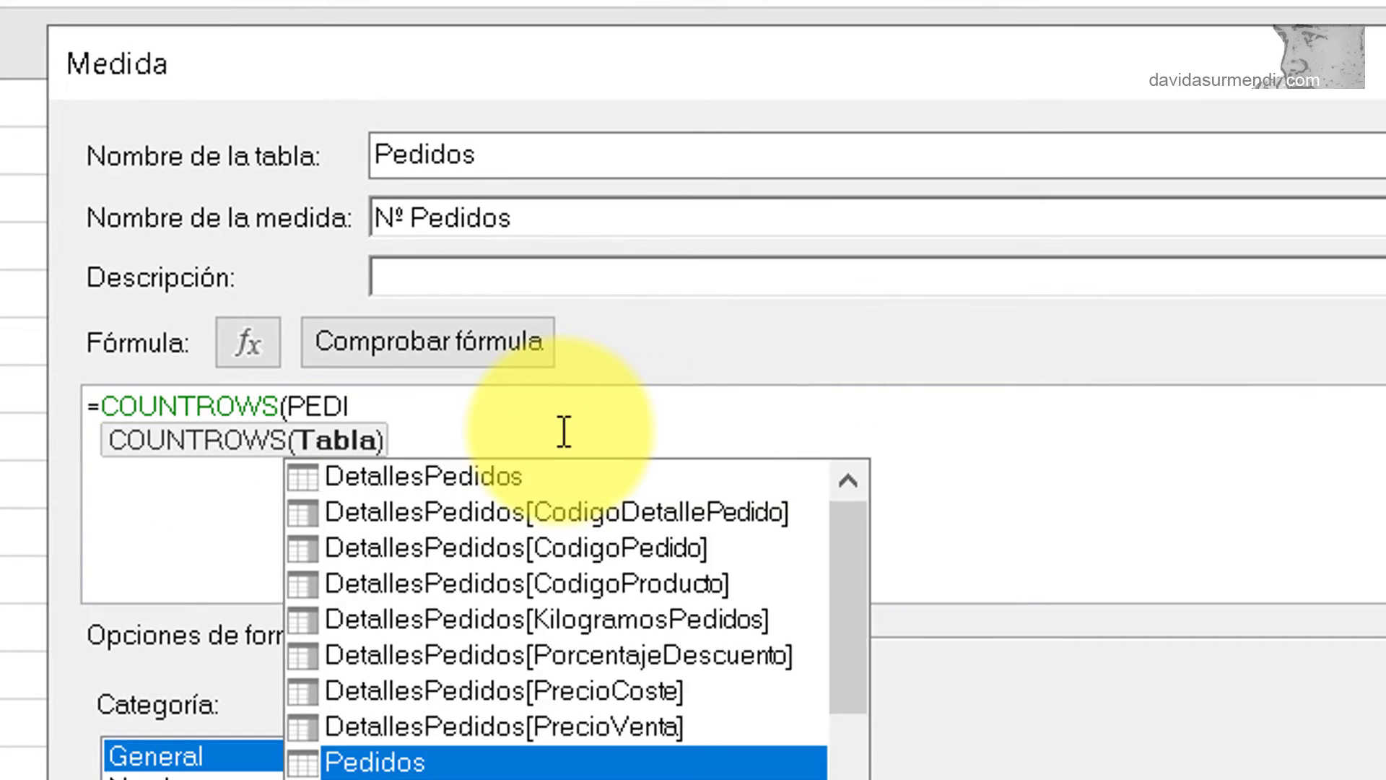
{"action": "key", "text": "Tab"}
{"action": "type", "text": ")"}
{"action": "left_click", "coordinate": [453, 340]}
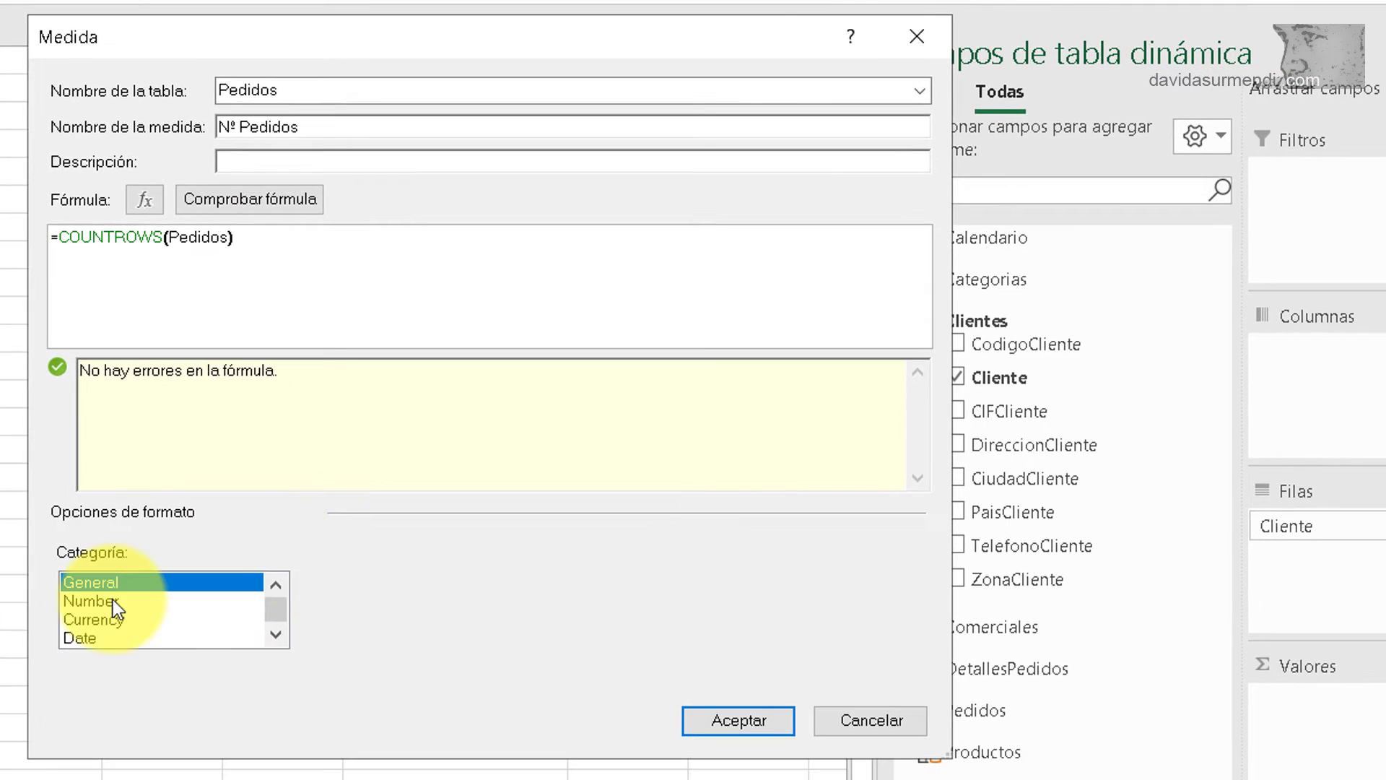
- Format the measure as a whole number (Número entero) with thousands separator and save it
{"action": "left_click", "coordinate": [112, 599]}
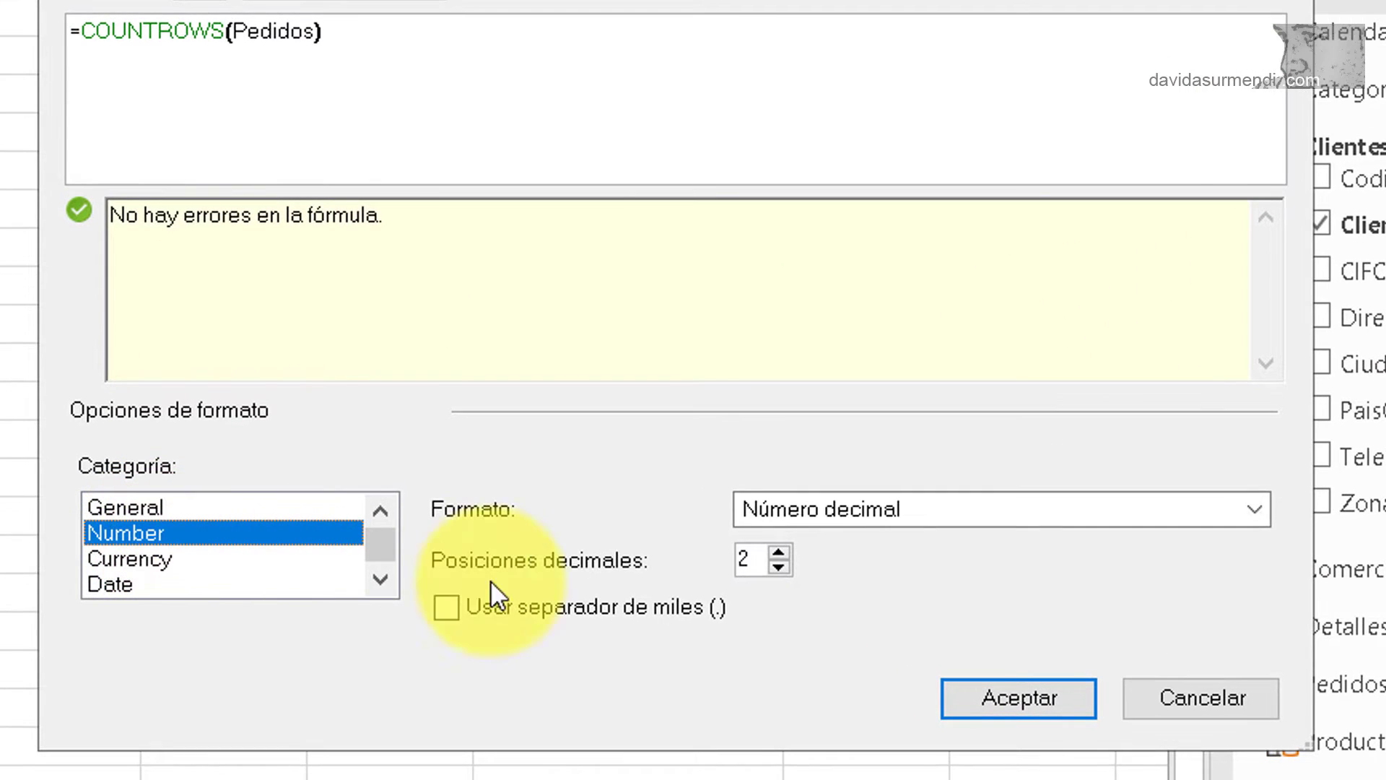
{"action": "left_click", "coordinate": [900, 510]}
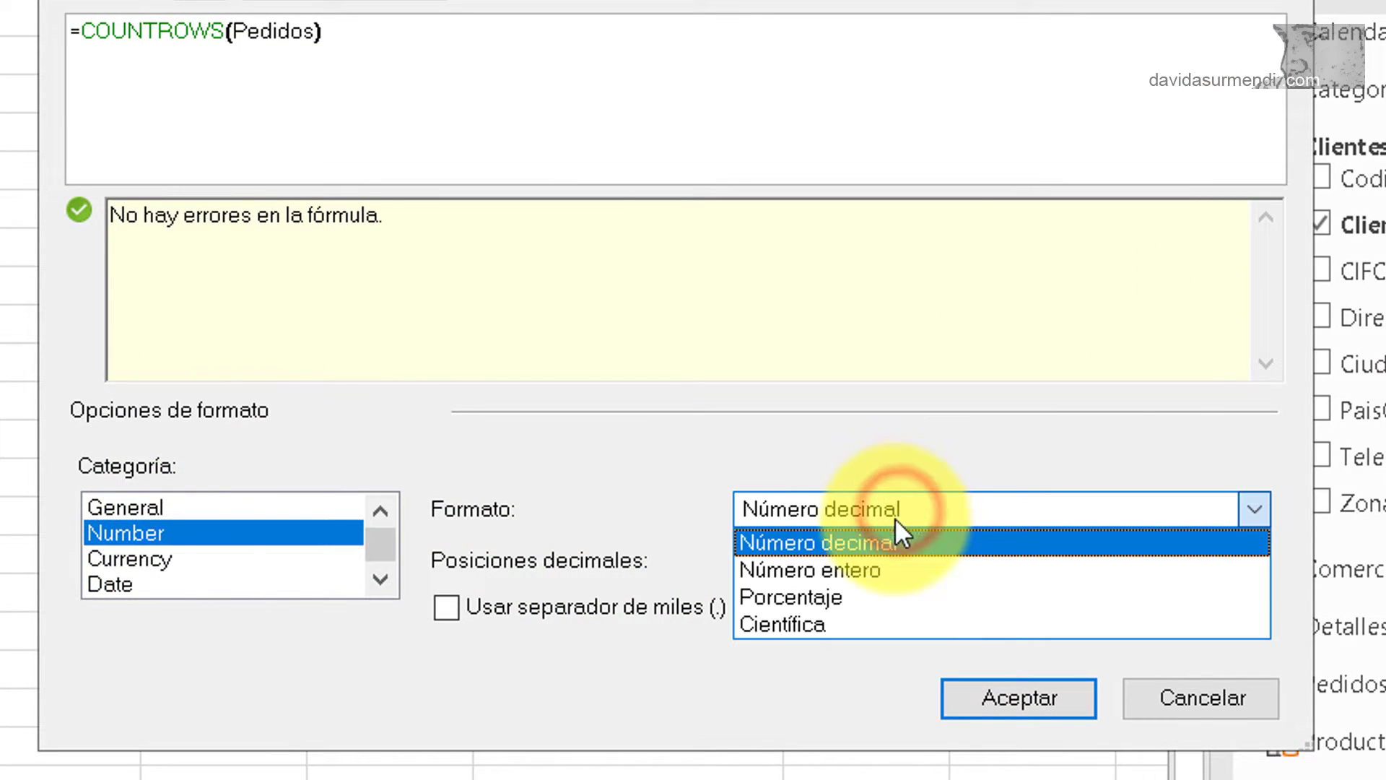
{"action": "left_click", "coordinate": [882, 556]}
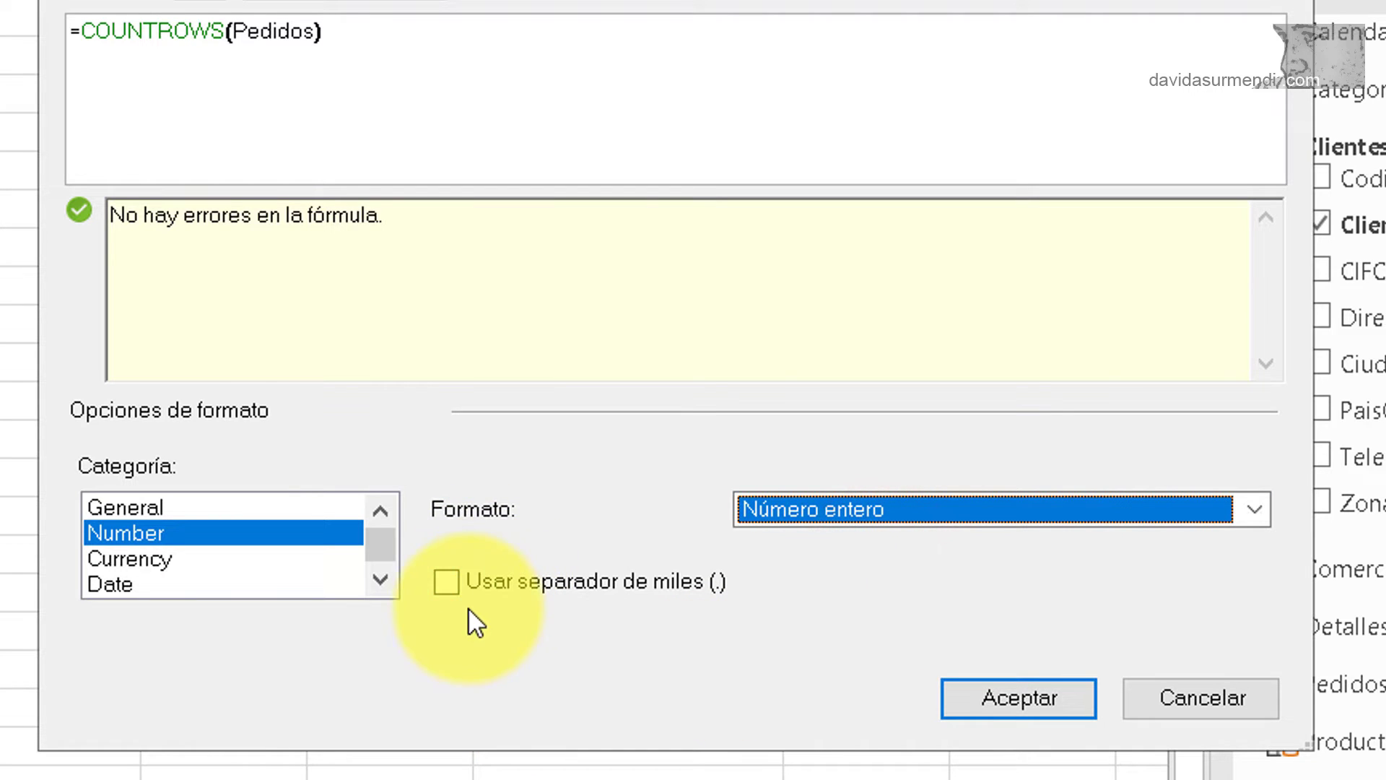
{"action": "left_click", "coordinate": [451, 587]}
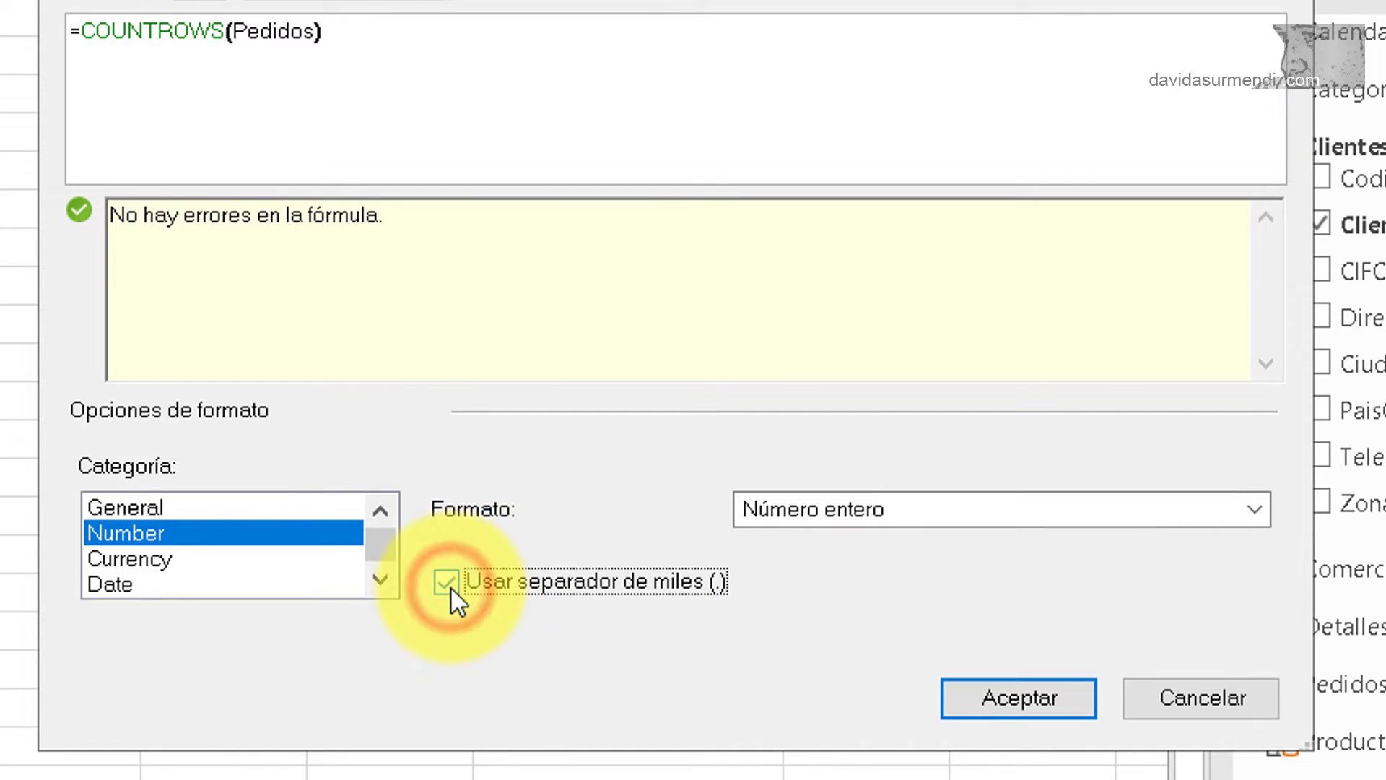
{"action": "left_click", "coordinate": [981, 700]}
{"action": "left_click", "coordinate": [974, 707]}
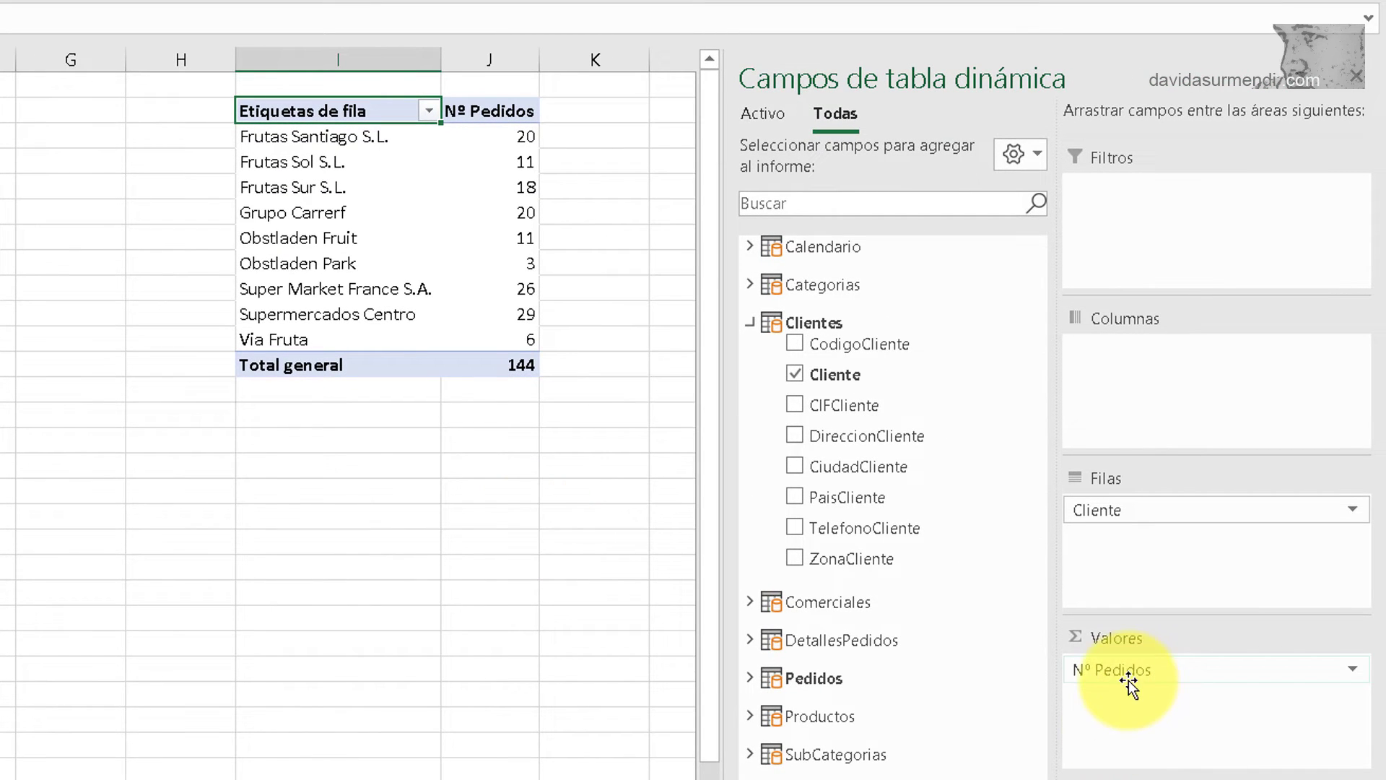
- Remove the Nº Pedidos measure from the pivot table values and expand the Pedidos table's fields
{"action": "left_click_drag", "start_coordinate": [1126, 673], "coordinate": [569, 573]}
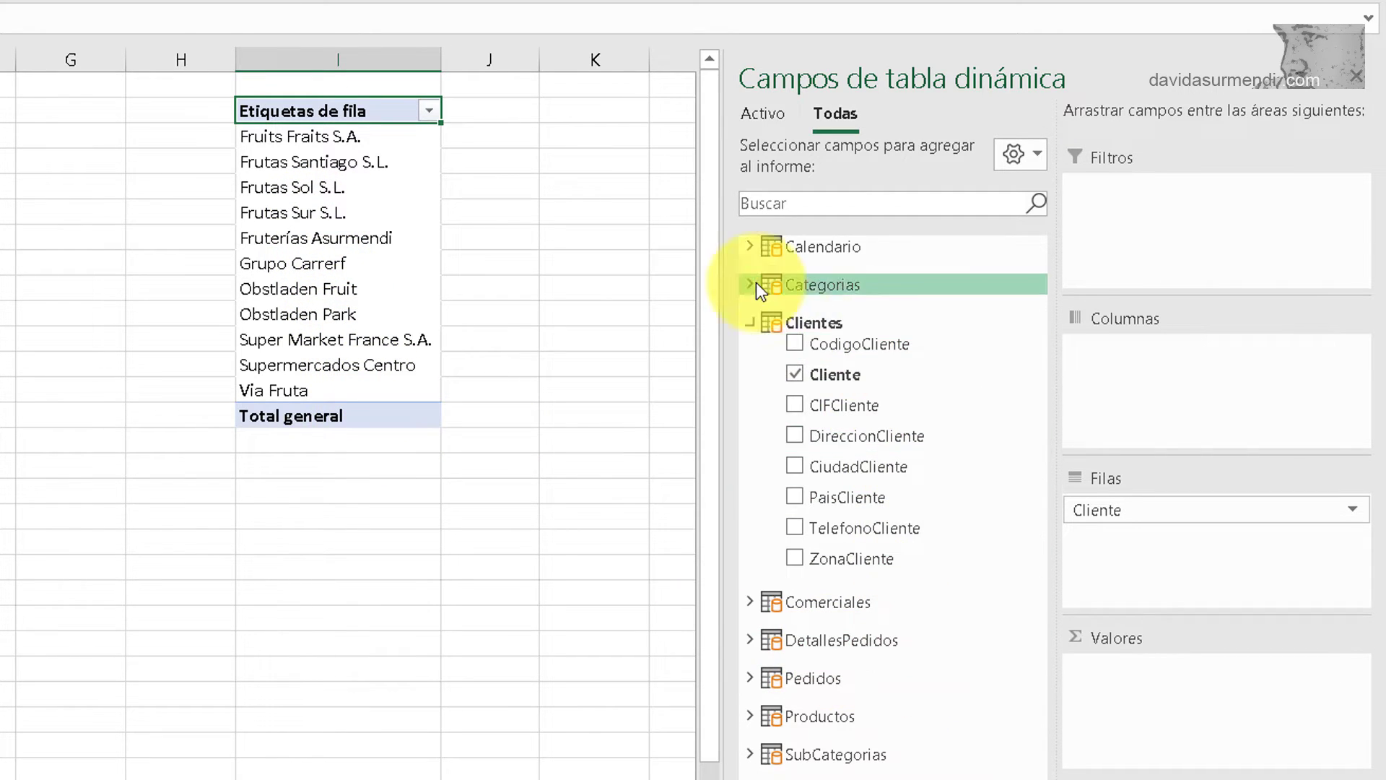
{"action": "left_click", "coordinate": [753, 674]}
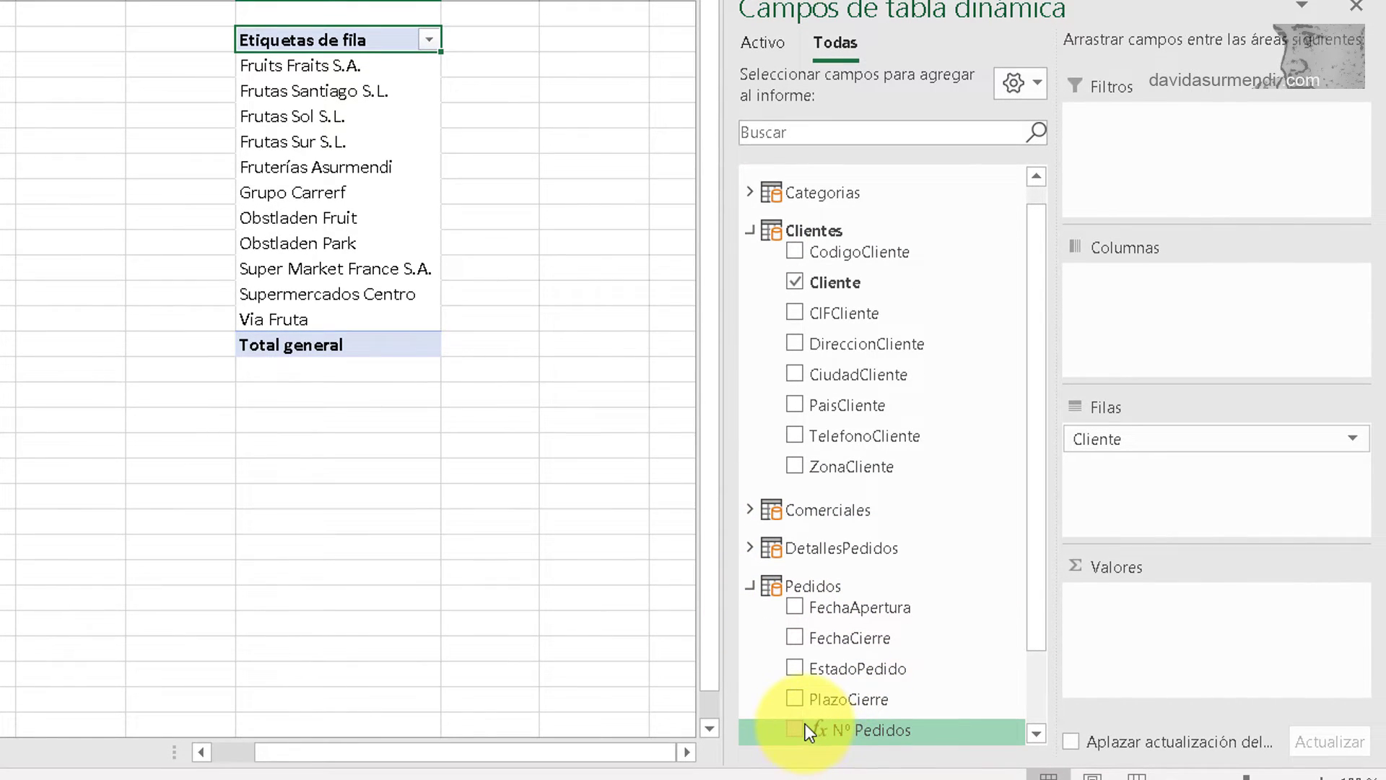
- Add the Nº Pedidos measure to the values of the customer pivot table
{"action": "left_click", "coordinate": [799, 726]}
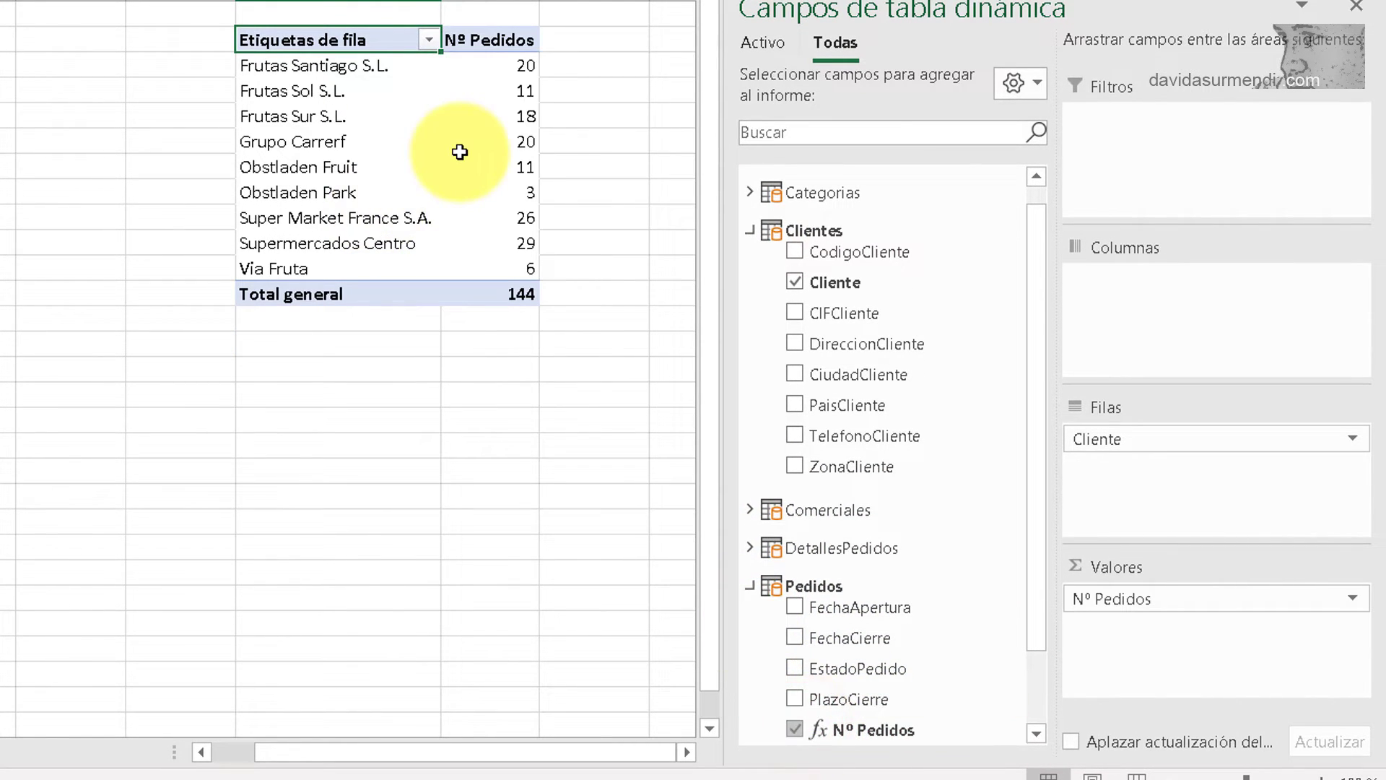
{"action": "mouse_move", "coordinate": [460, 150]}
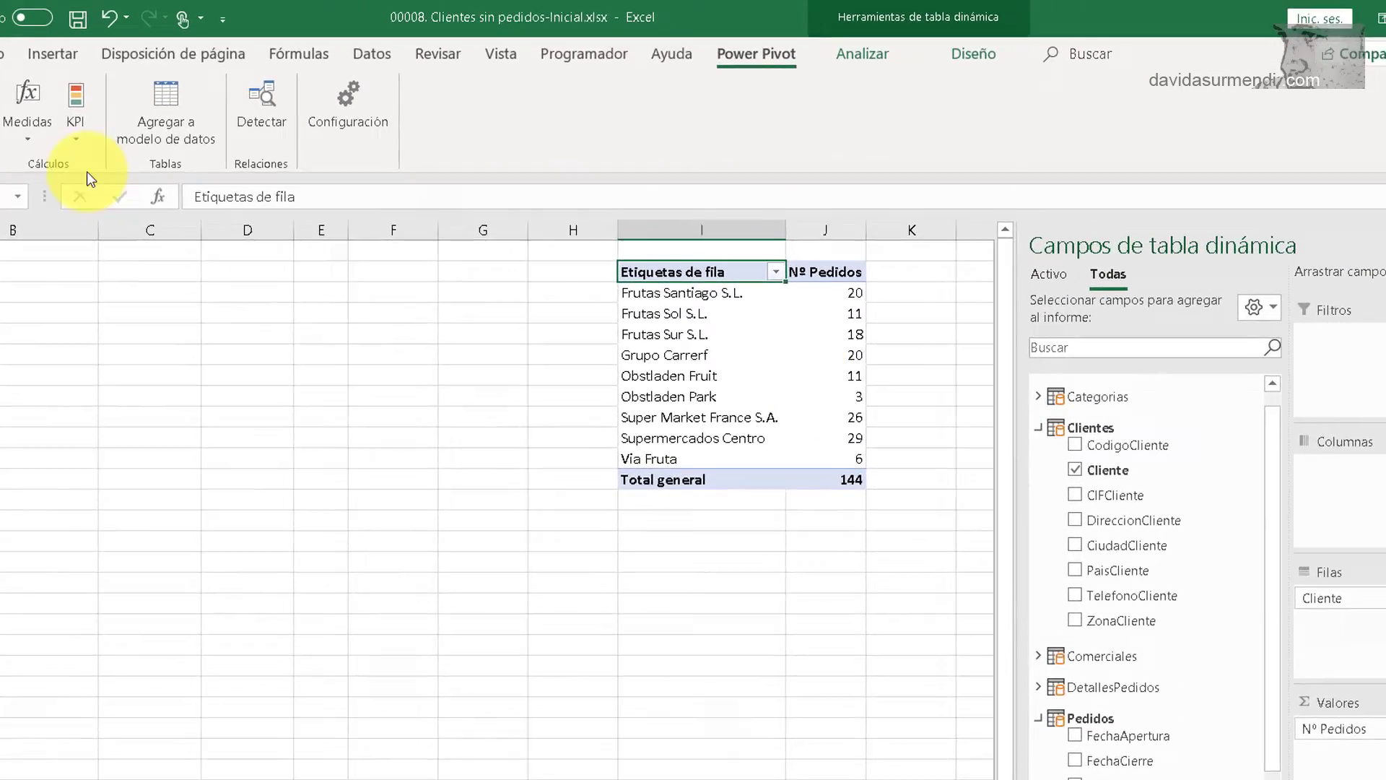
- Open the Nº Pedidos measure from the measure manager to review its formula, and close it
{"action": "left_click", "coordinate": [27, 127]}
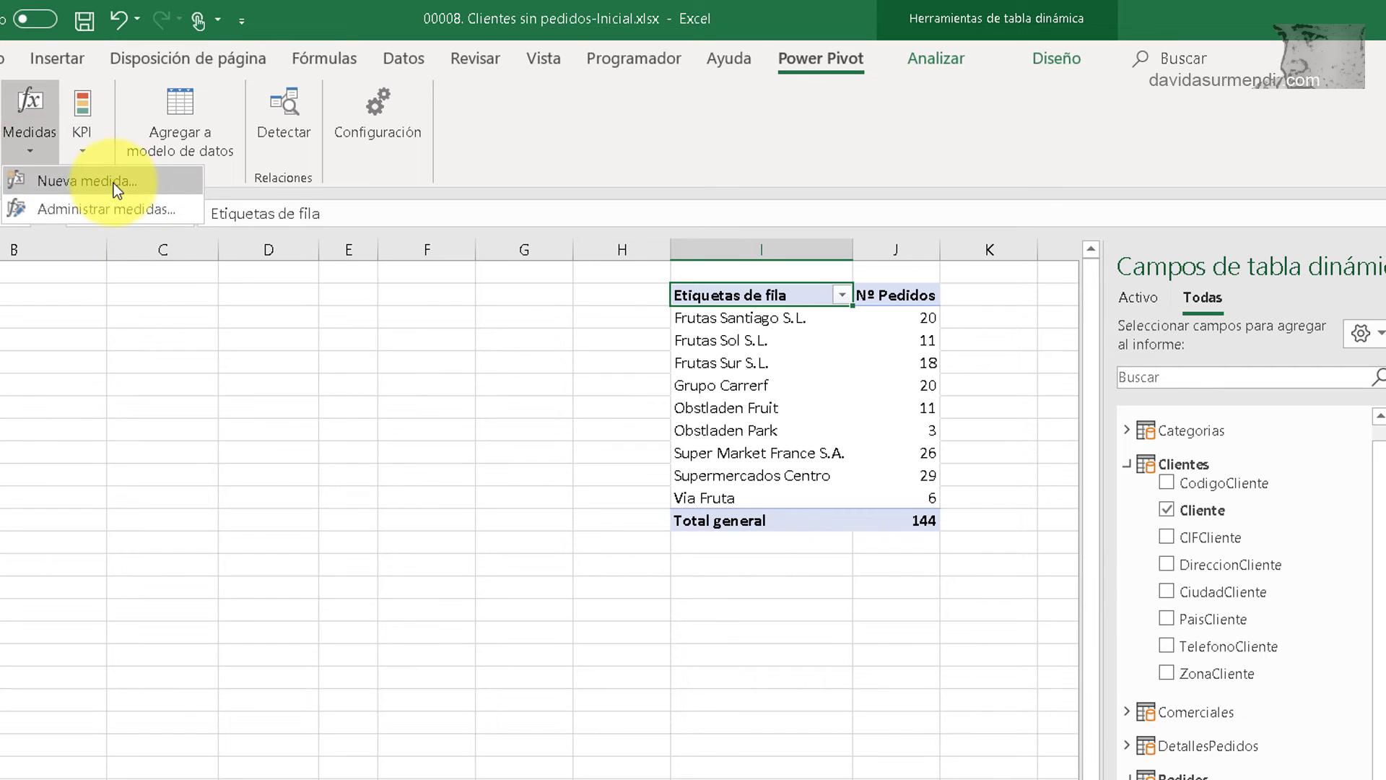
{"action": "left_click", "coordinate": [118, 205]}
{"action": "left_click", "coordinate": [619, 316]}
{"action": "left_click", "coordinate": [684, 255]}
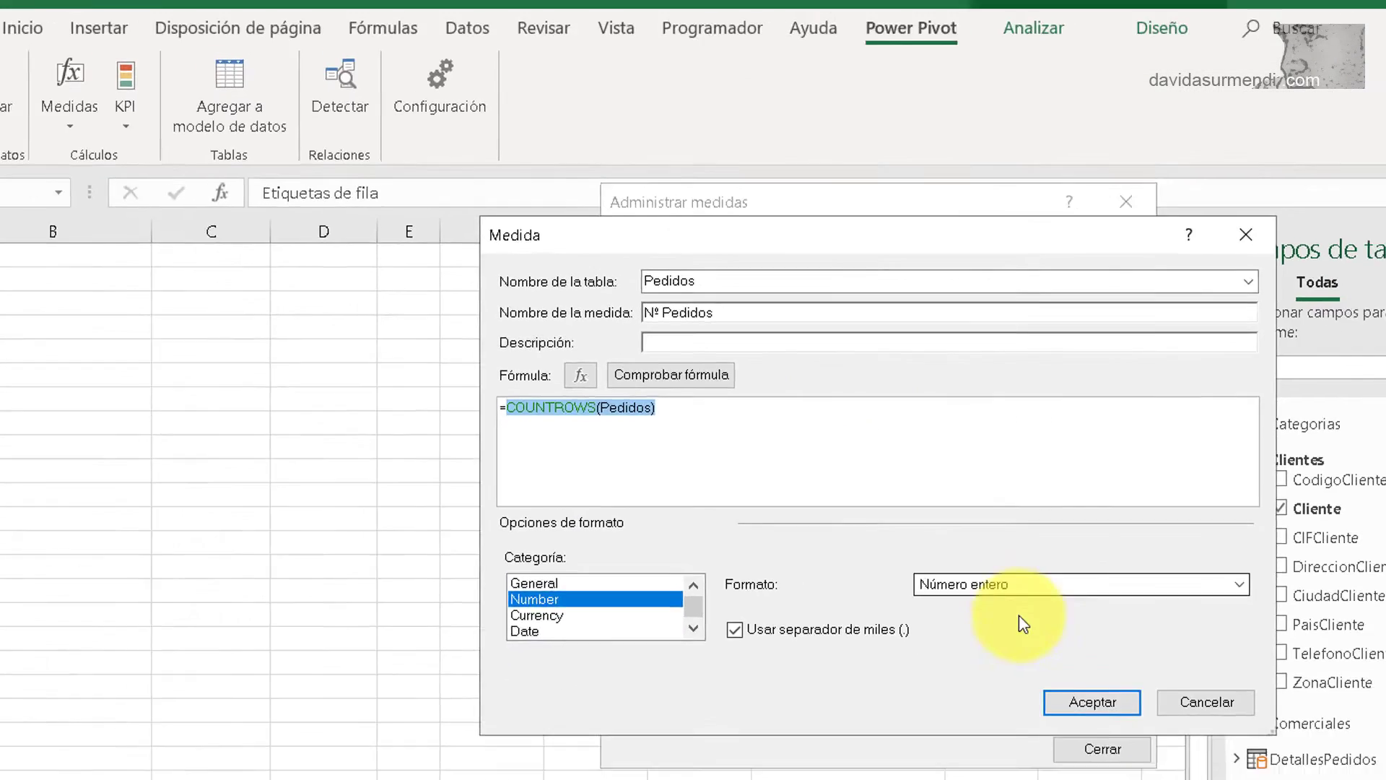
{"action": "left_click", "coordinate": [1126, 689]}
{"action": "left_click", "coordinate": [1083, 715]}
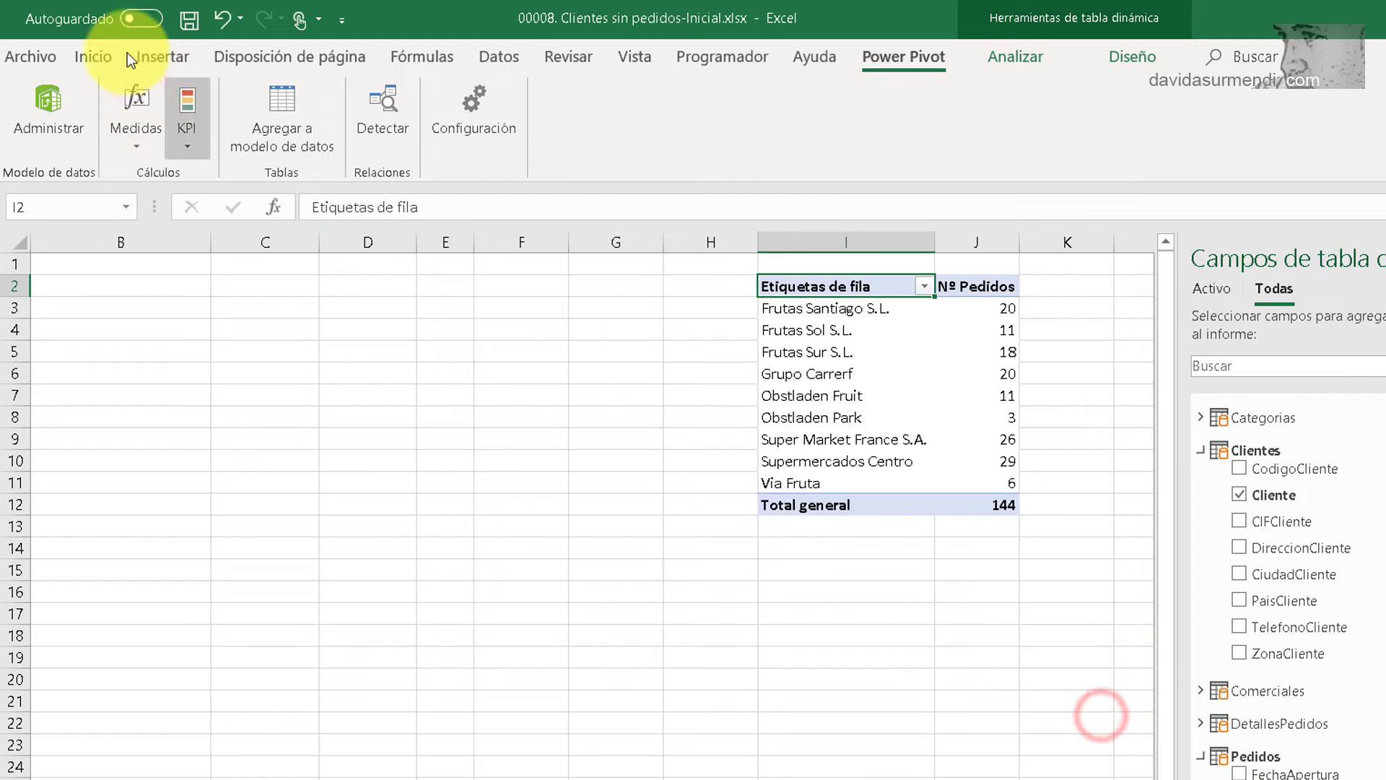
- Examine the Pedidos table's records in the Power Pivot data view and return to the workbook
{"action": "left_click", "coordinate": [47, 104]}
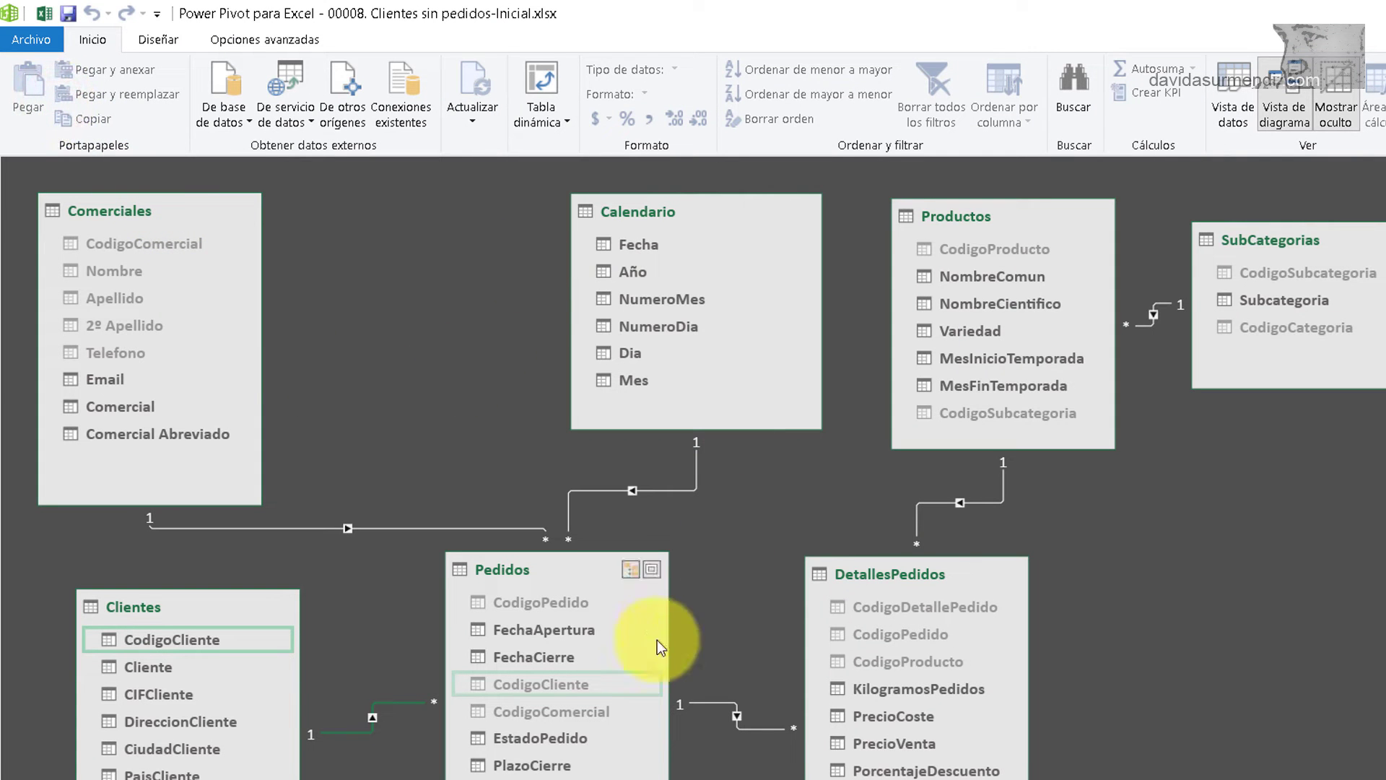
{"action": "left_click", "coordinate": [1232, 105]}
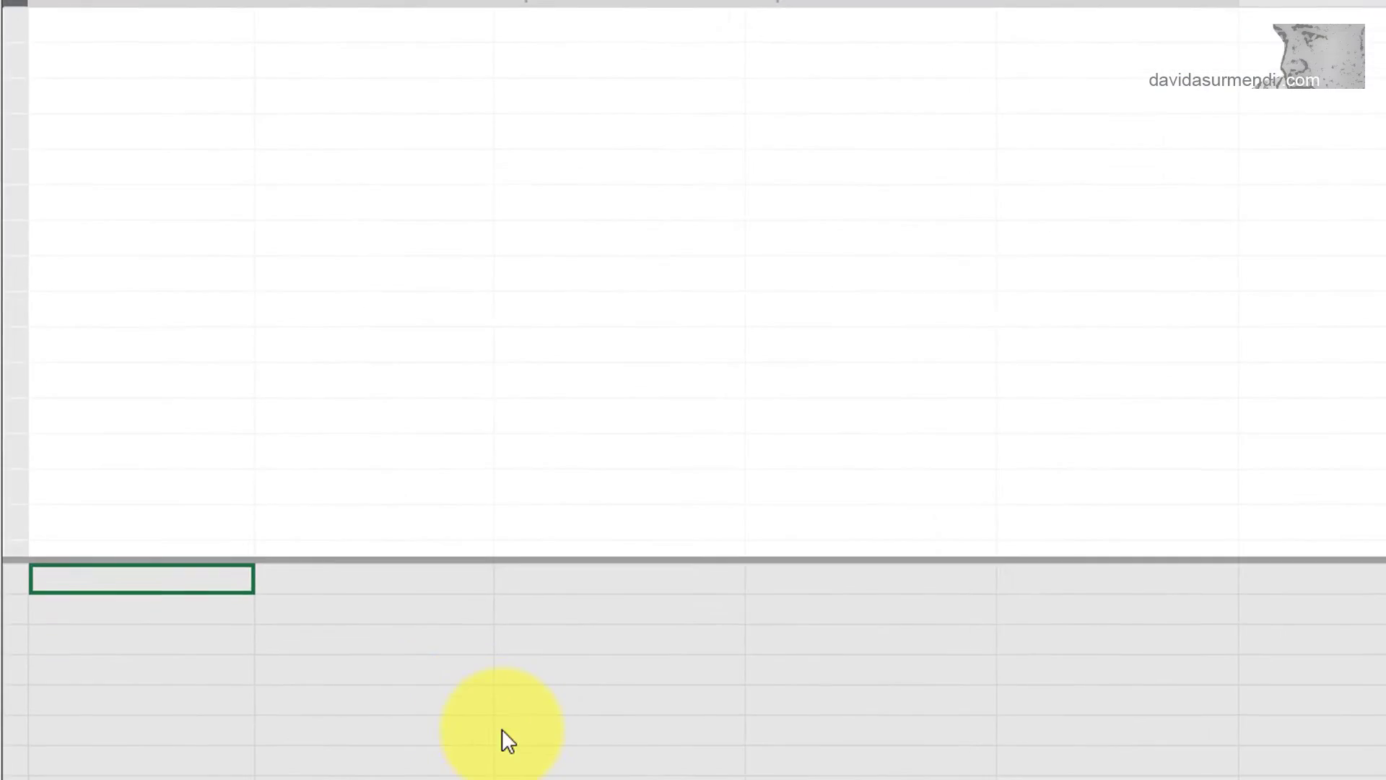
{"action": "left_click", "coordinate": [215, 751]}
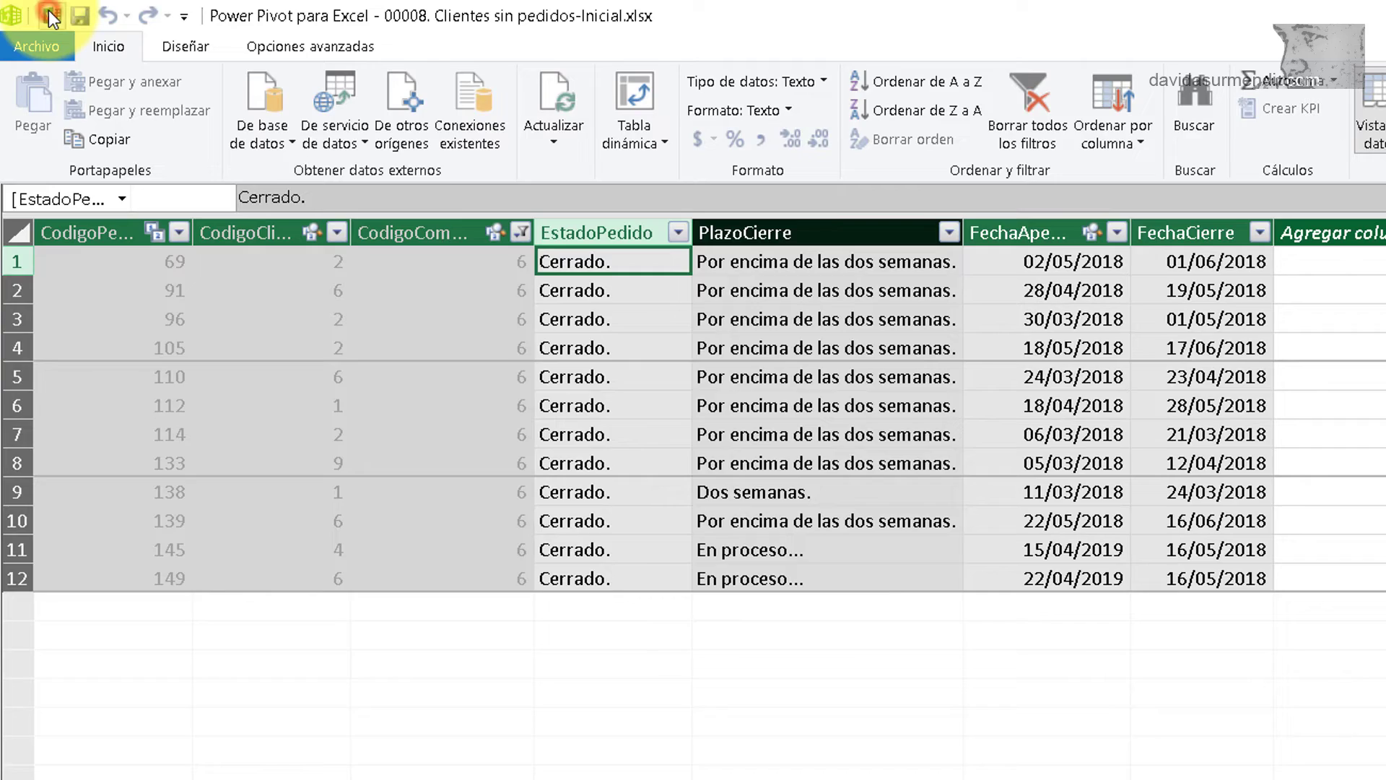
{"action": "left_click", "coordinate": [48, 15]}
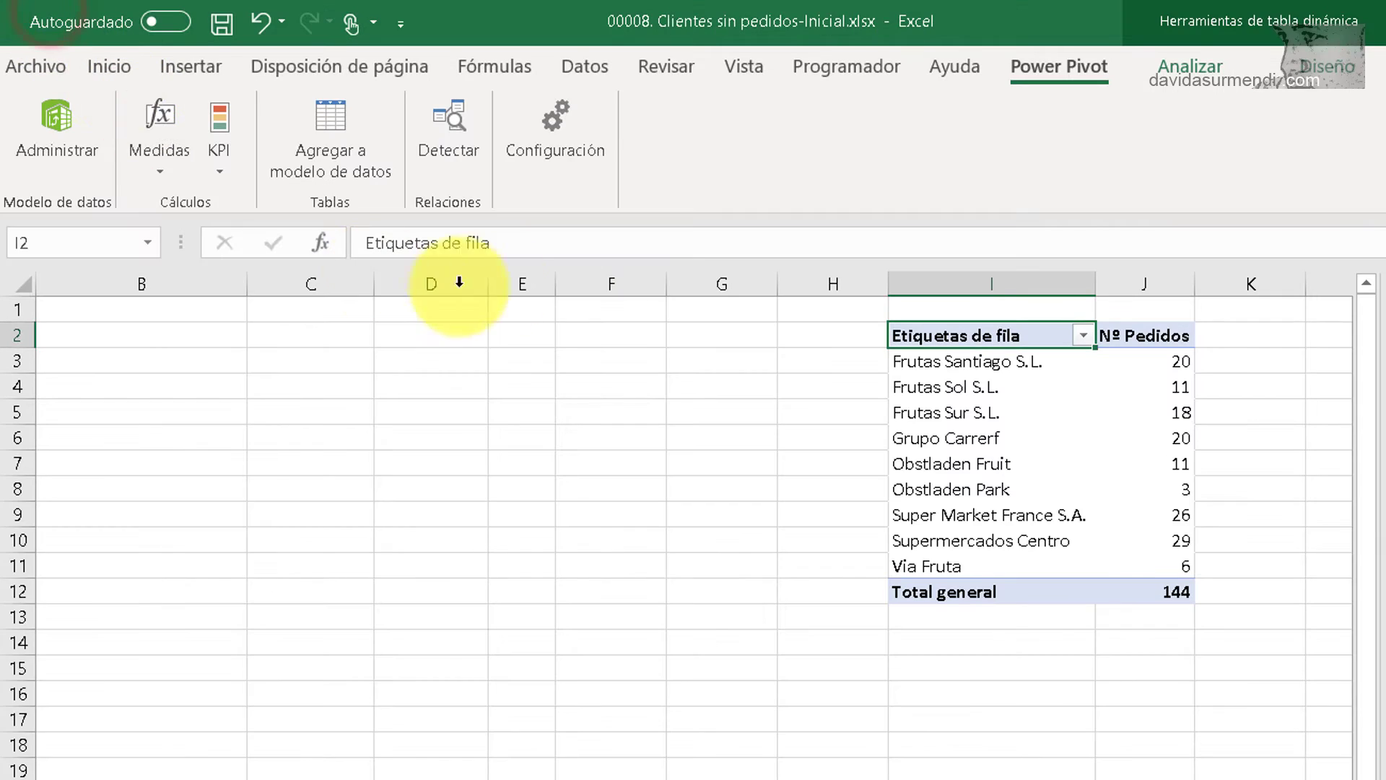
- Recheck the COUNTROWS formula of the Nº Pedidos measure and leave it without changes
{"action": "left_click", "coordinate": [149, 173]}
{"action": "left_click", "coordinate": [168, 233]}
{"action": "left_click", "coordinate": [881, 366]}
{"action": "left_click", "coordinate": [913, 294]}
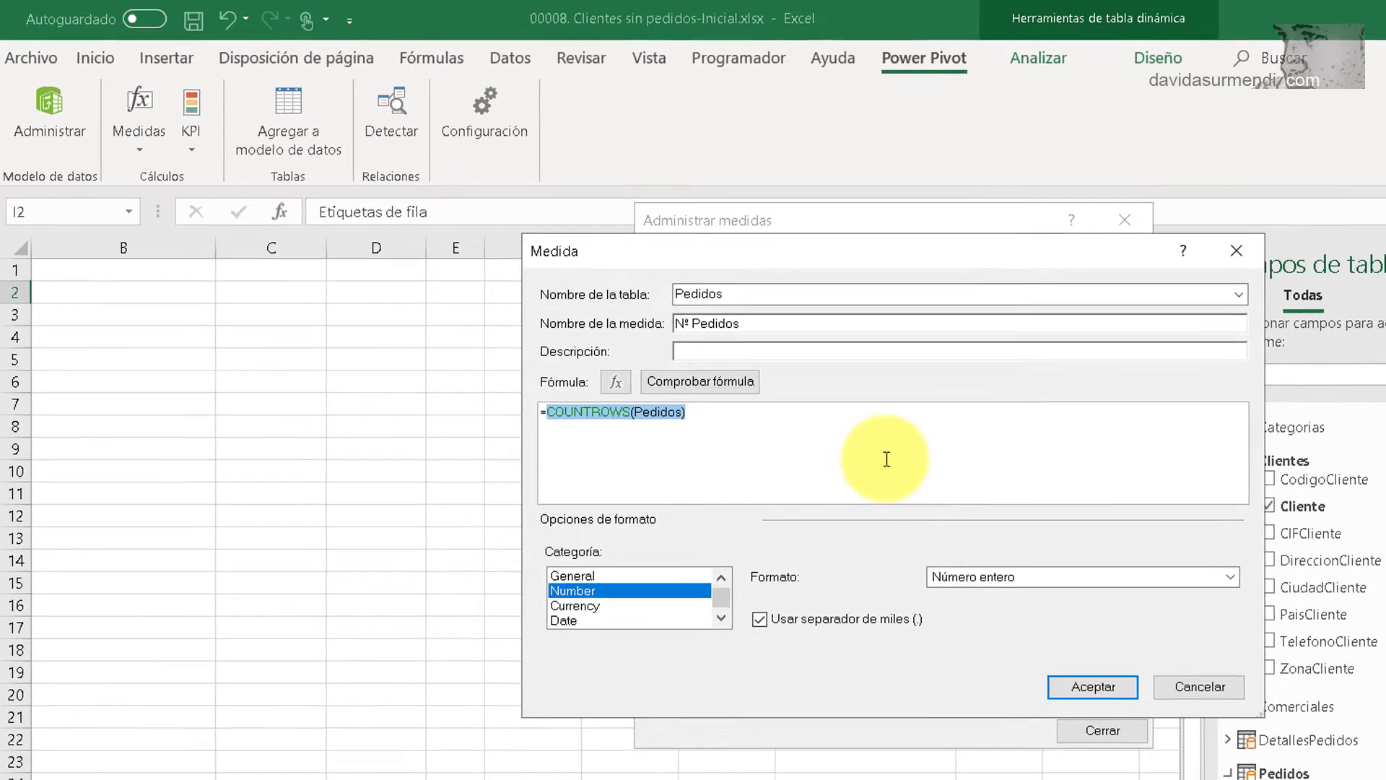
{"action": "left_click", "coordinate": [1195, 686]}
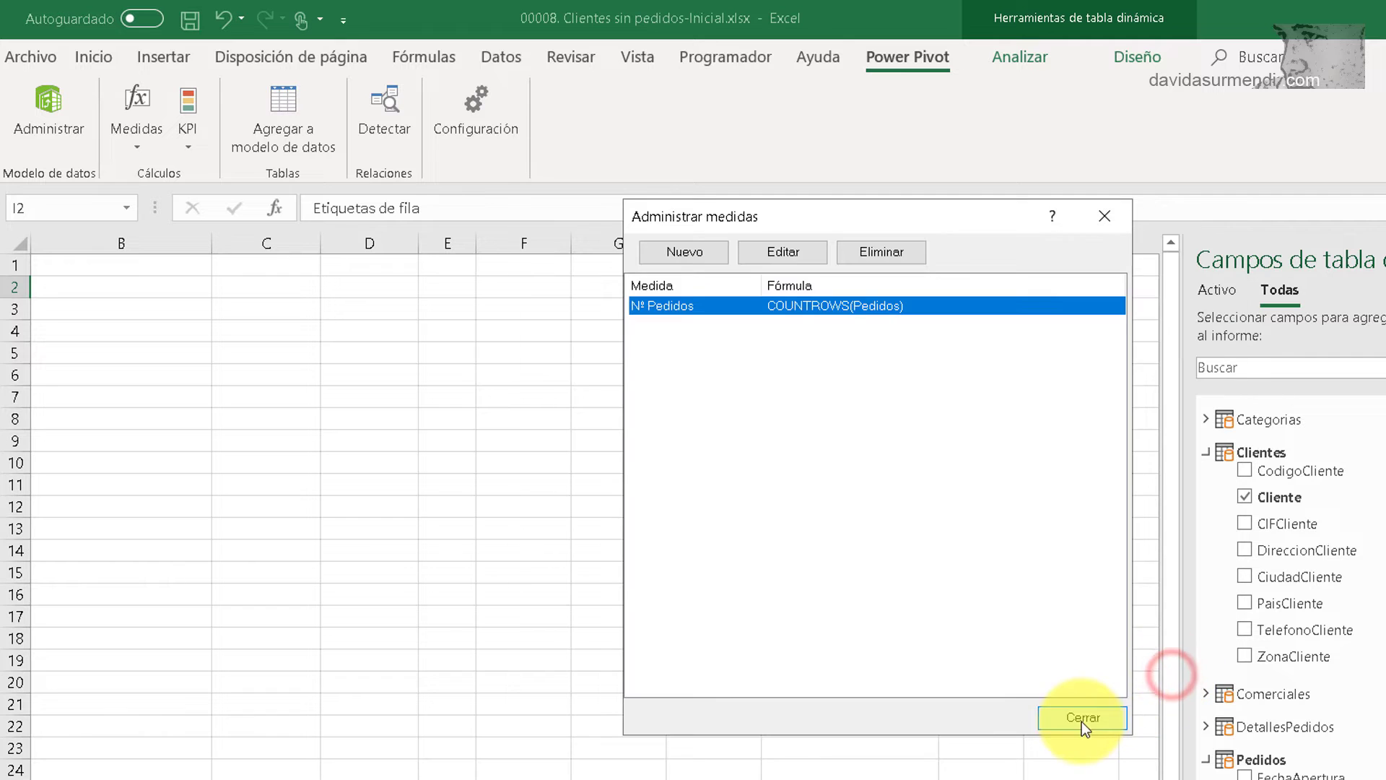
{"action": "left_click", "coordinate": [1081, 719]}
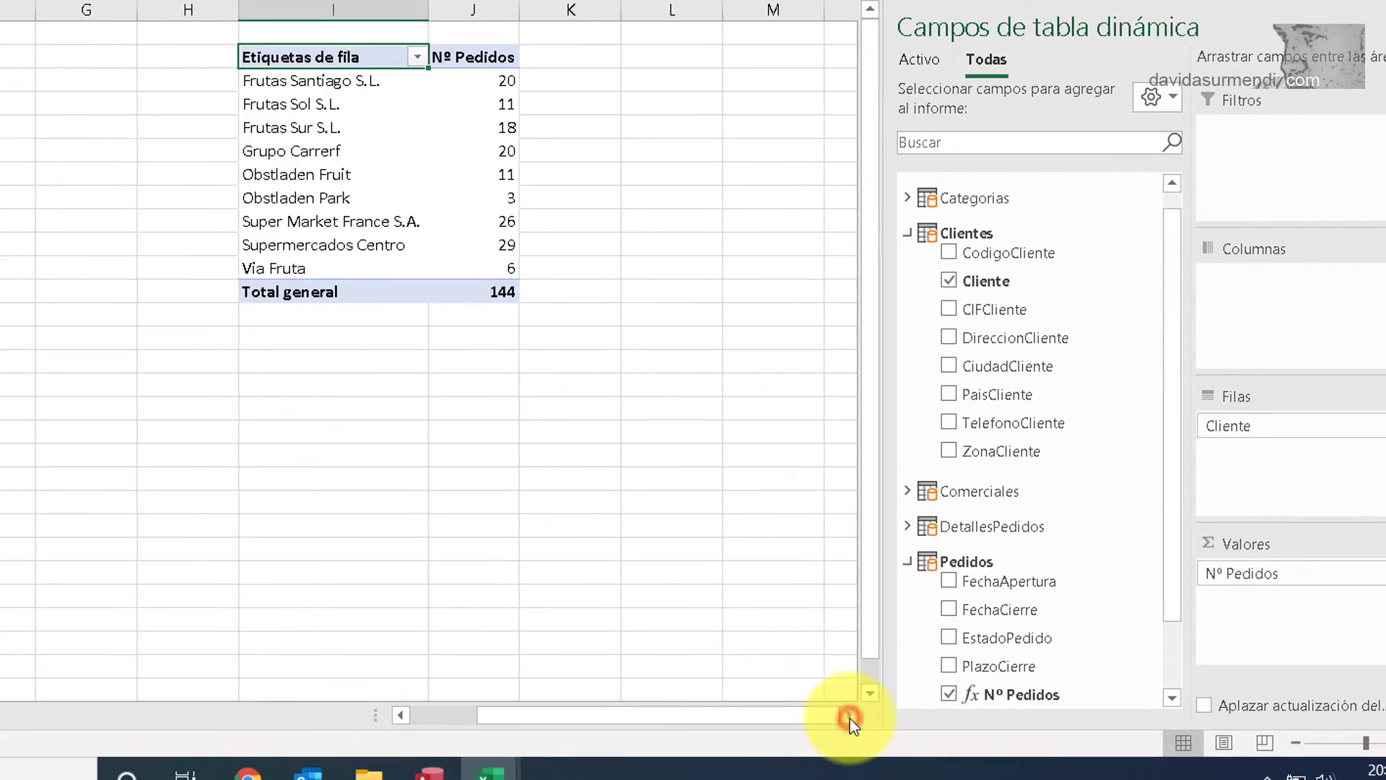
- Compare the Nº Pedidos measure's formula with the pivot table's order counts per customer, and close the measure unedited
{"action": "left_click", "coordinate": [849, 715]}
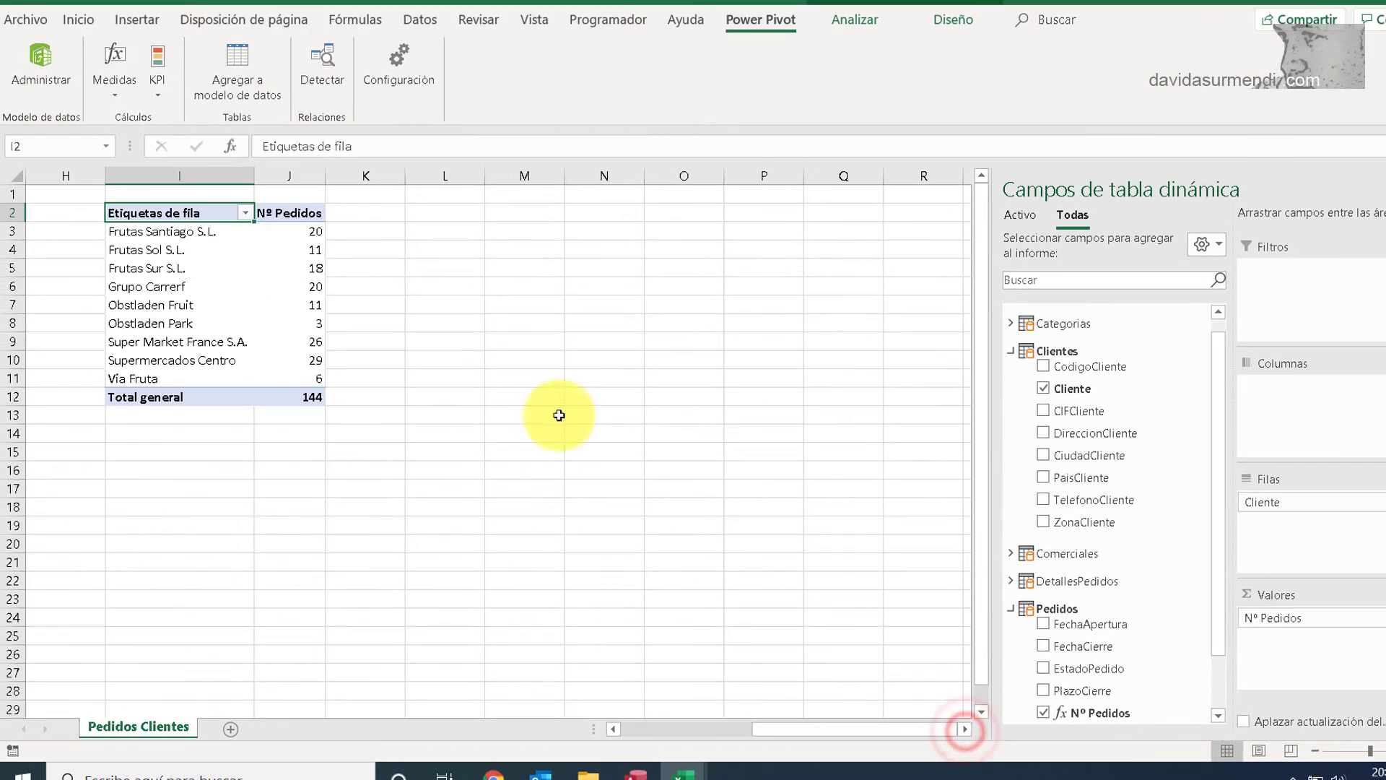
{"action": "left_click", "coordinate": [114, 79]}
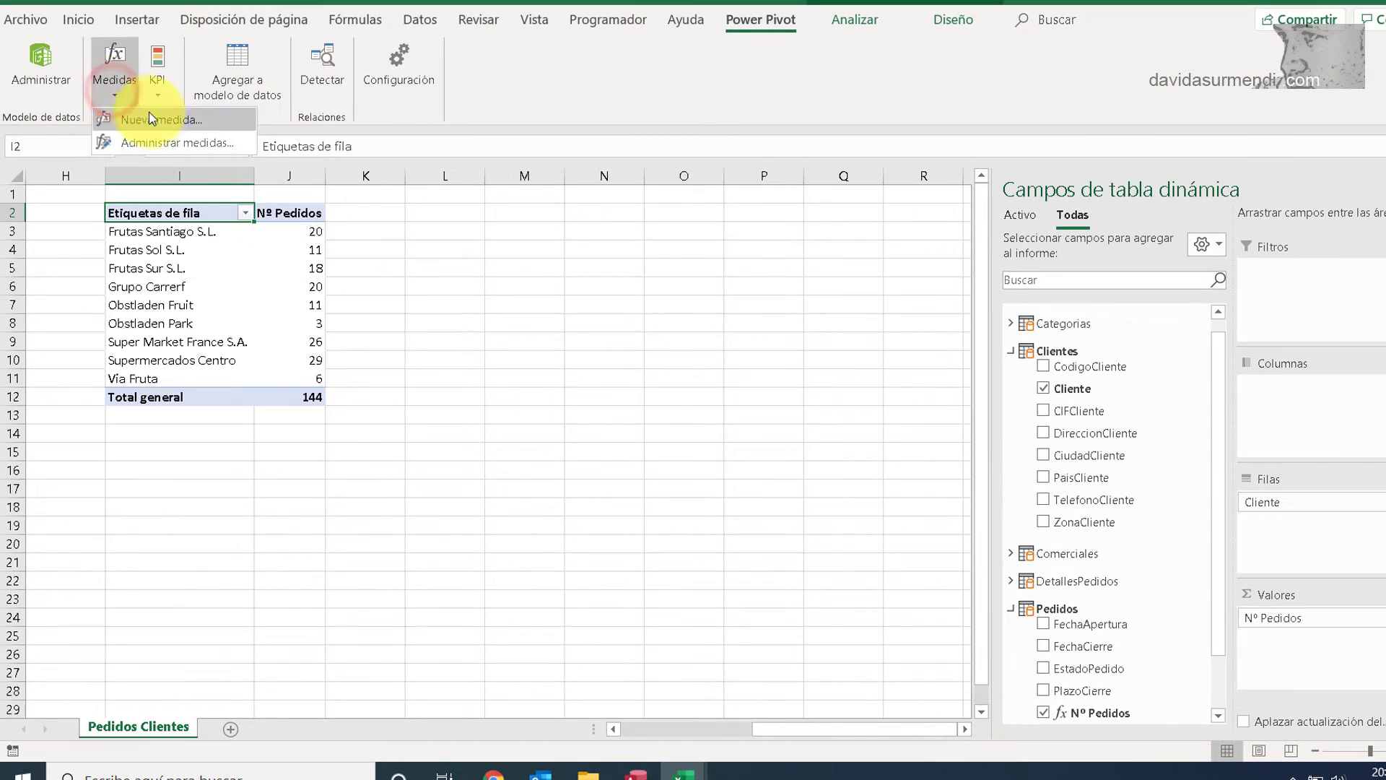
{"action": "left_click", "coordinate": [163, 138]}
{"action": "left_click", "coordinate": [557, 228]}
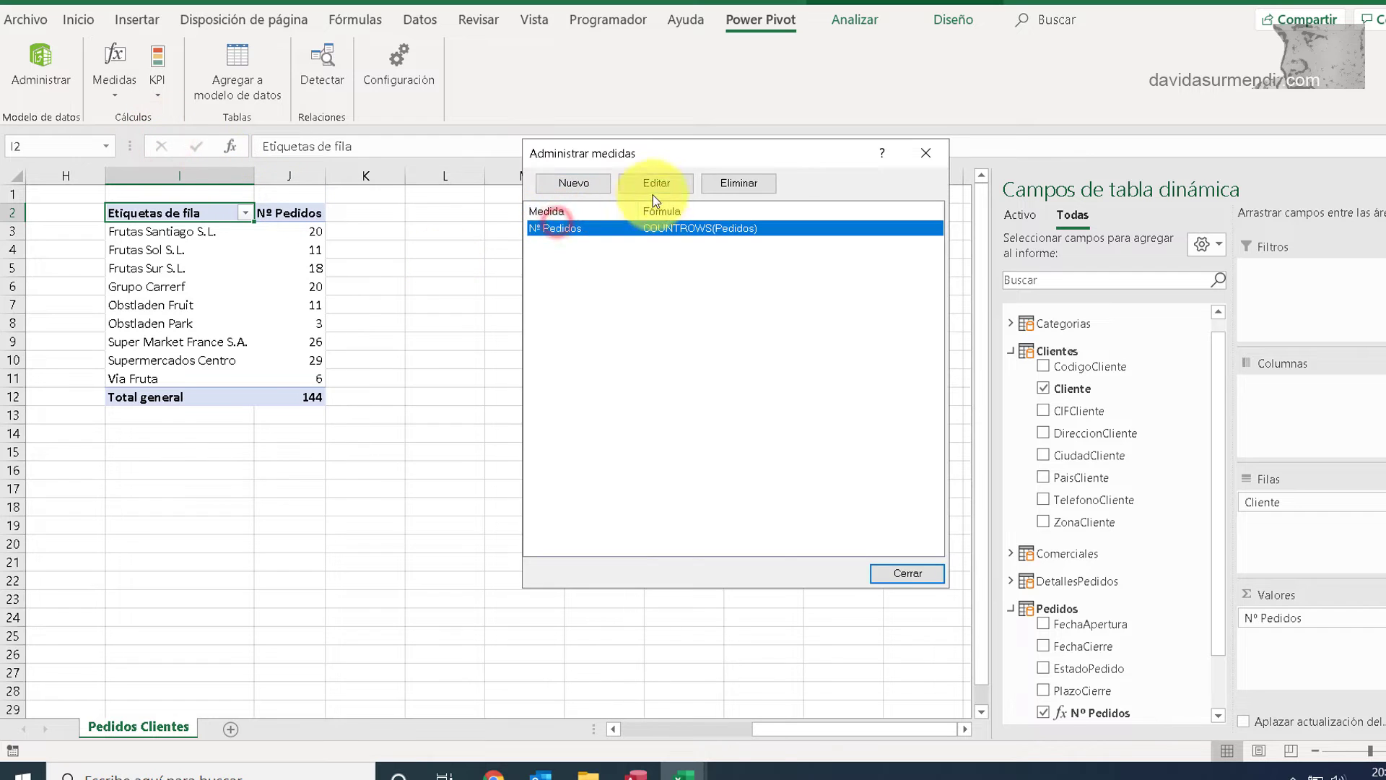
{"action": "left_click", "coordinate": [654, 185]}
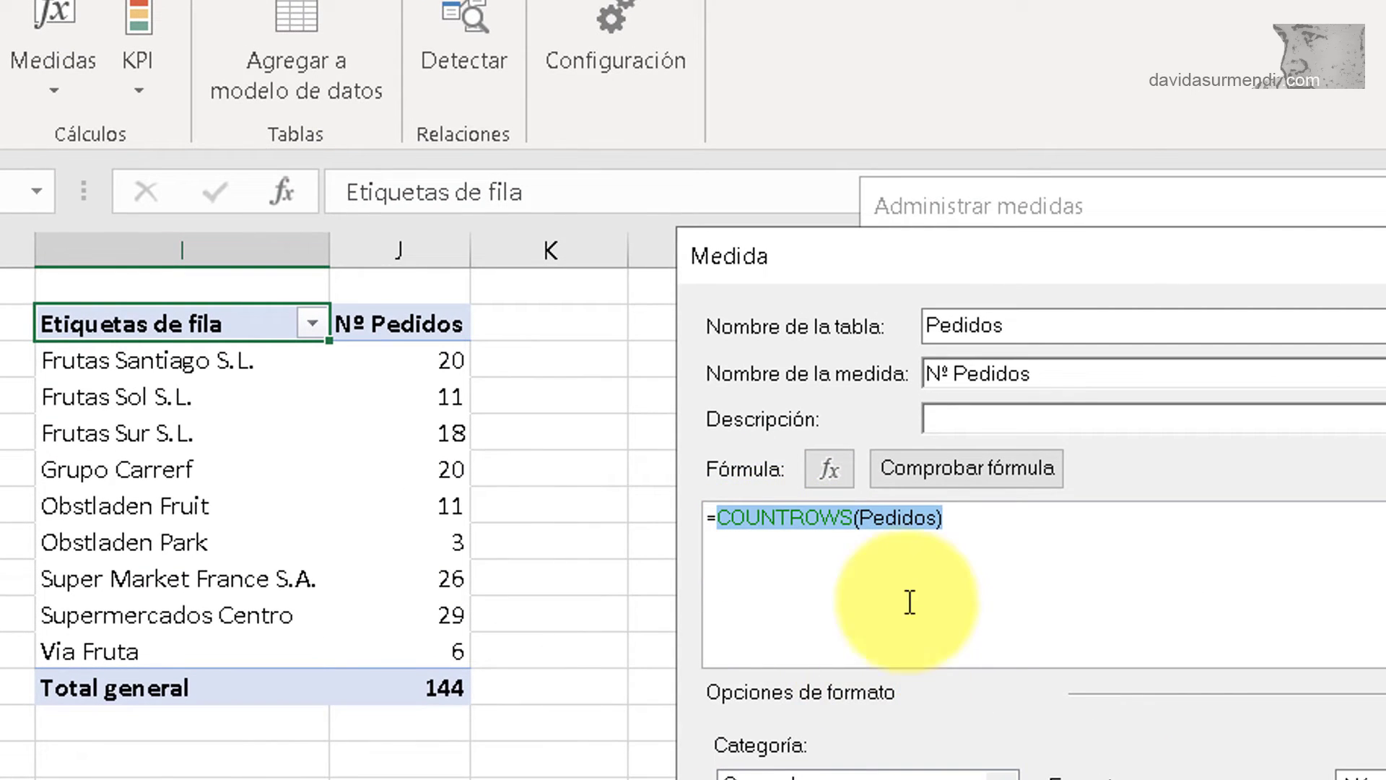
{"action": "left_click", "coordinate": [994, 517]}
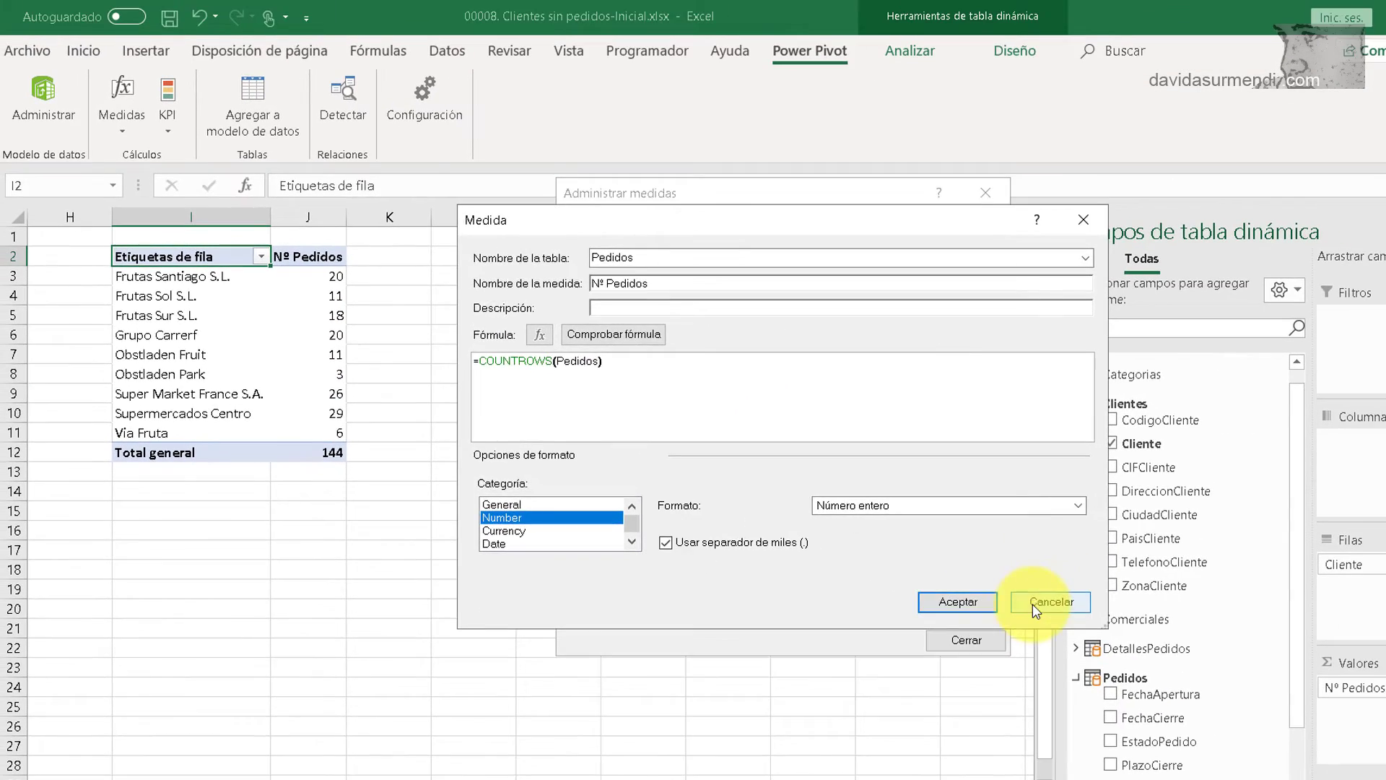
{"action": "left_click", "coordinate": [1033, 605]}
{"action": "left_click", "coordinate": [966, 641]}
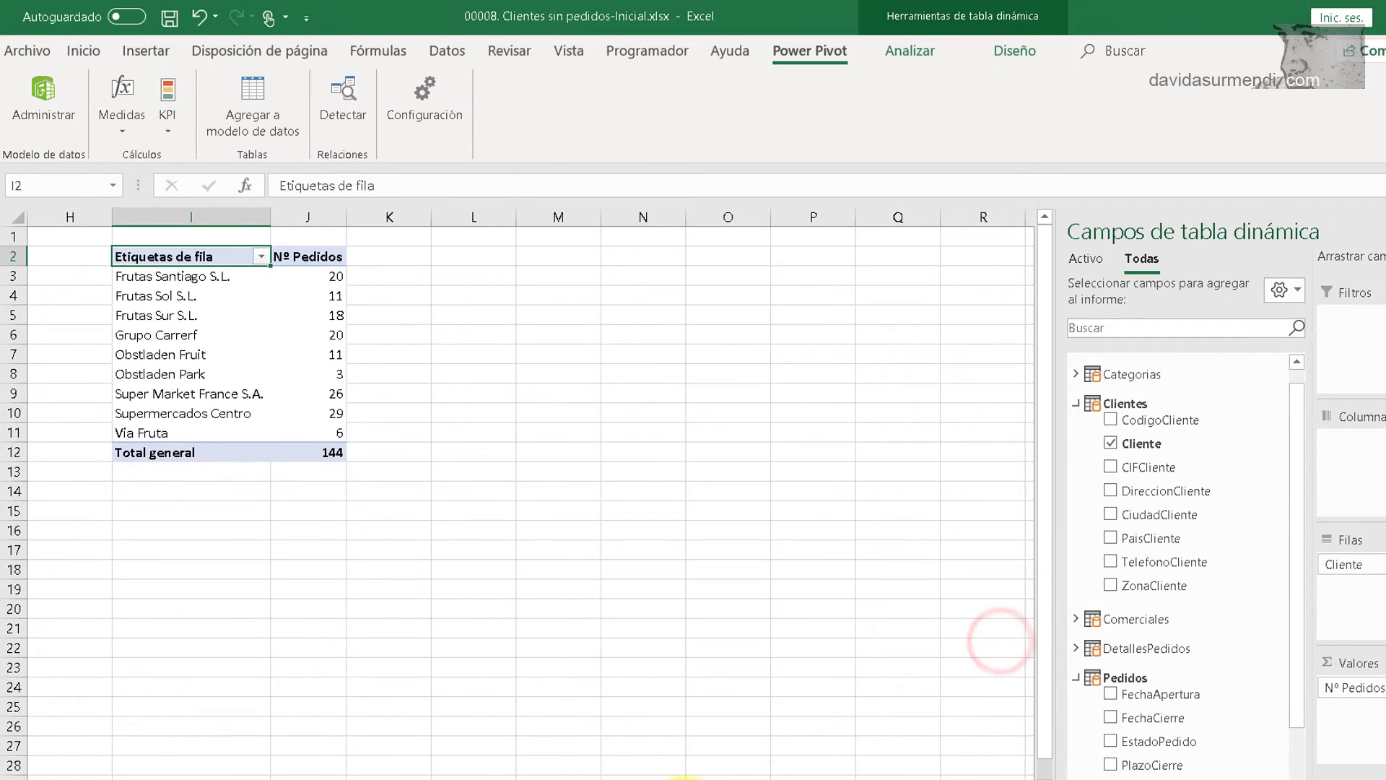
- Insert a second pivot table from the data model at cell B2 of the same sheet
{"action": "left_click", "coordinate": [679, 779]}
{"action": "left_click", "coordinate": [137, 255]}
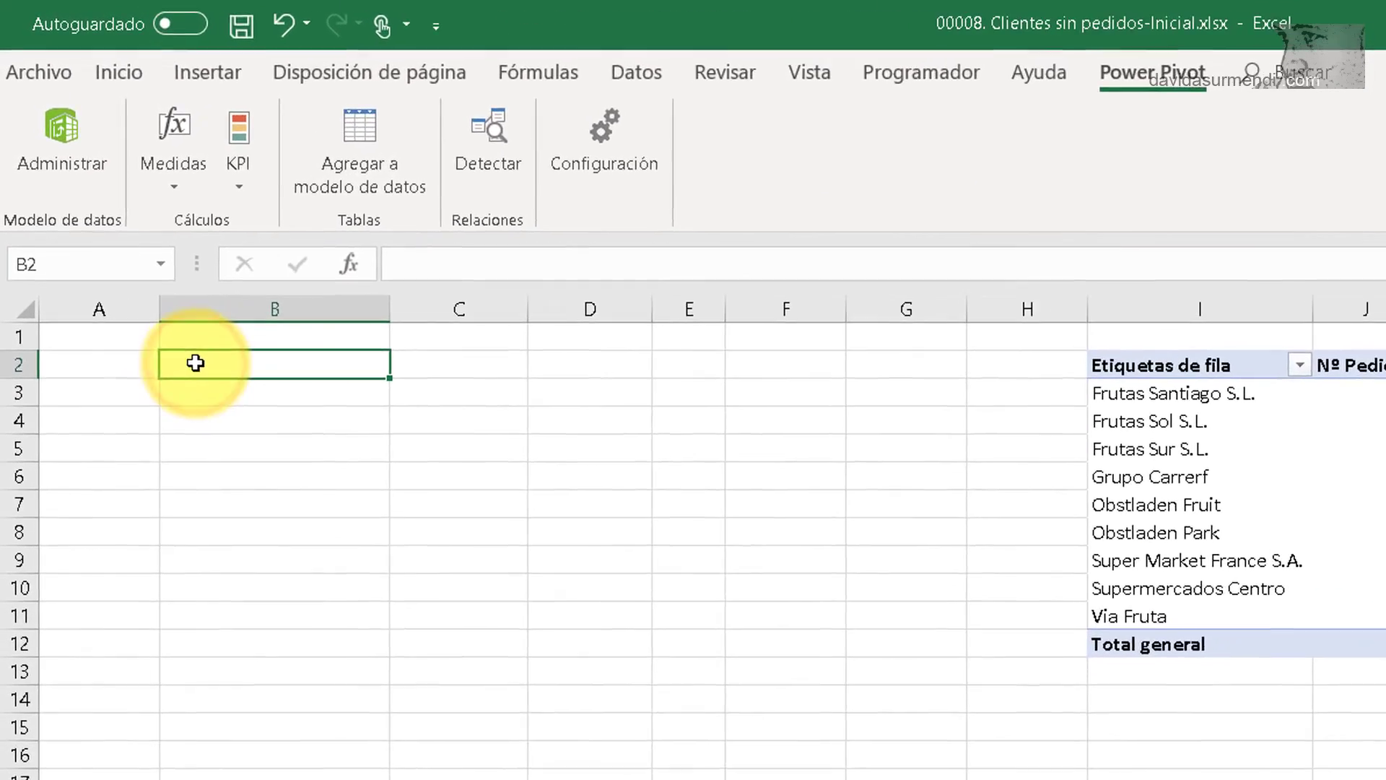
{"action": "left_click", "coordinate": [146, 51]}
{"action": "left_click", "coordinate": [47, 137]}
{"action": "left_click", "coordinate": [1298, 758]}
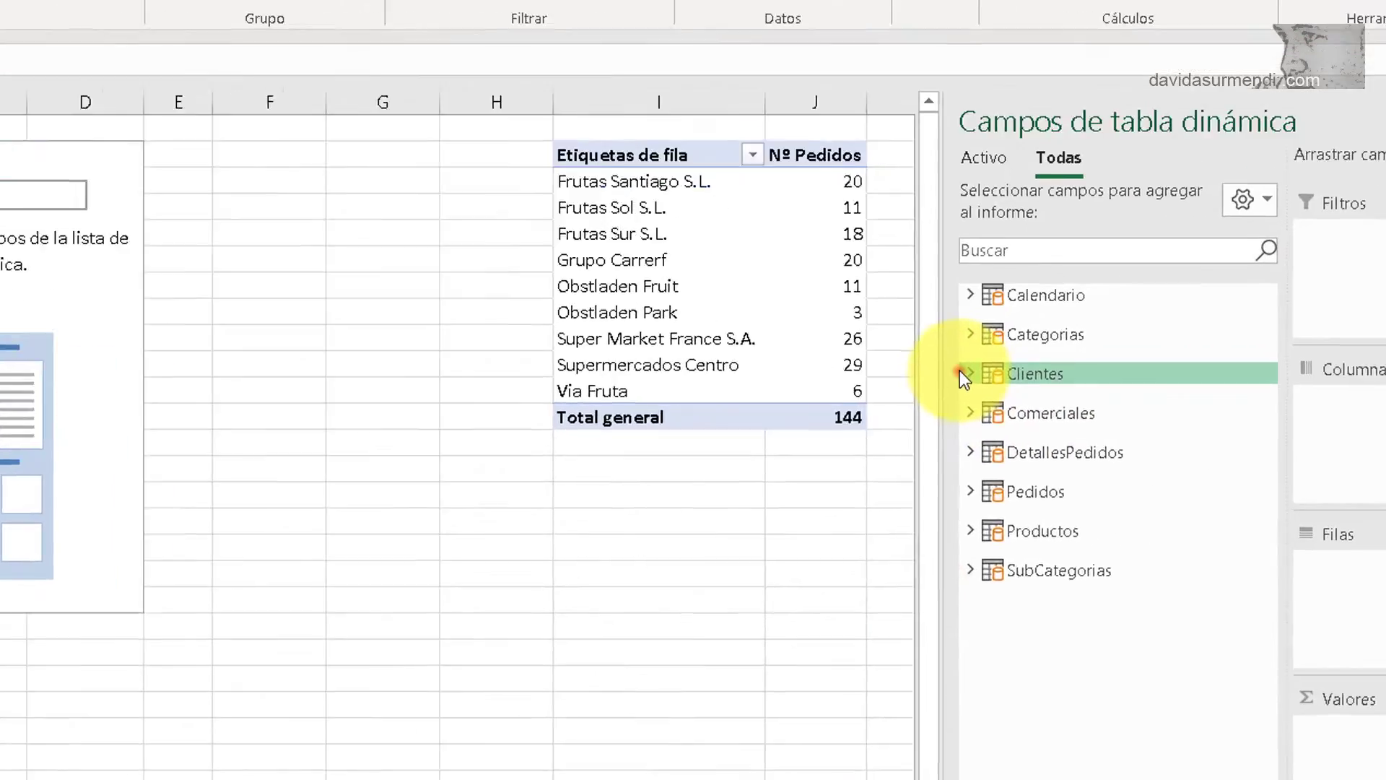
- Place the Cliente field of the Clientes table in the rows of the new pivot table
{"action": "left_click", "coordinate": [964, 373]}
{"action": "left_click_drag", "start_coordinate": [1036, 426], "coordinate": [1385, 749]}
{"action": "left_click_drag", "start_coordinate": [1074, 690], "coordinate": [1047, 487]}
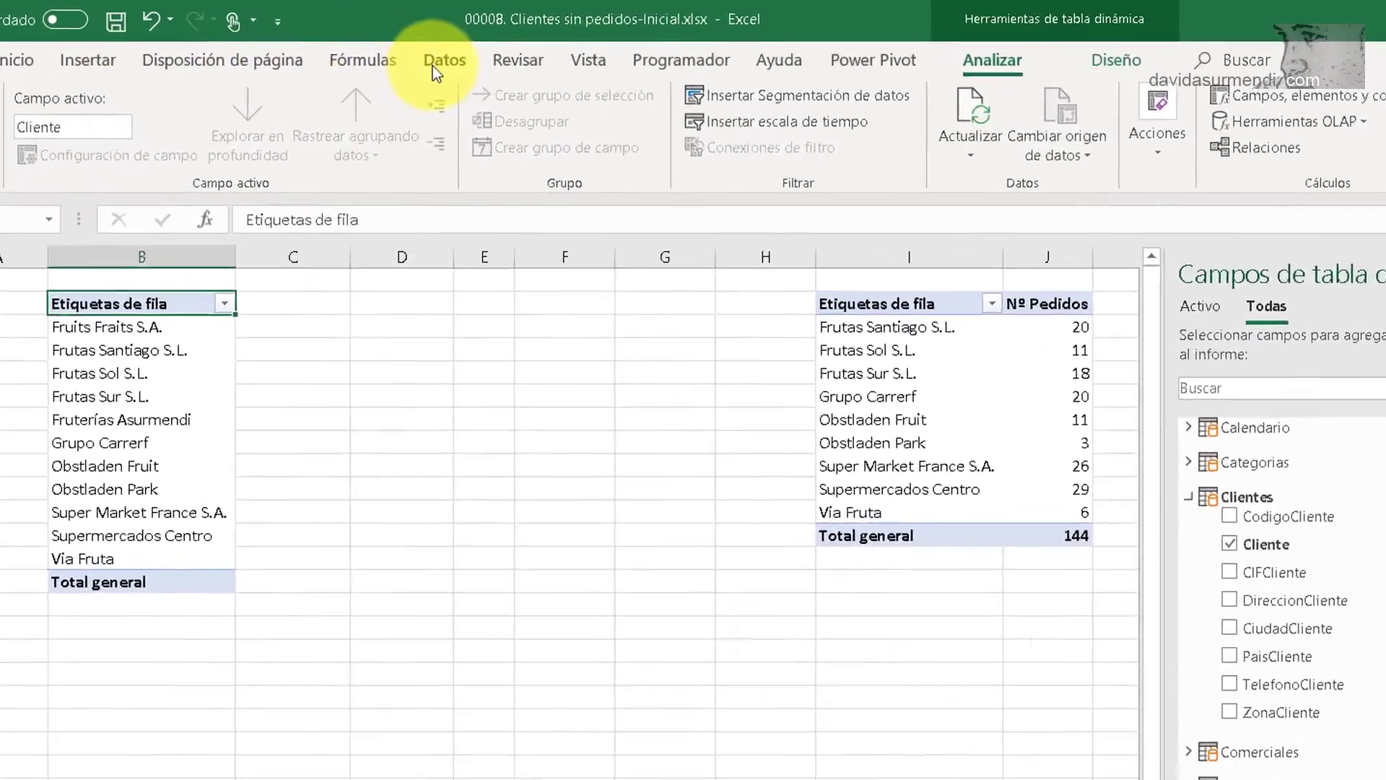
- Start a new Power Pivot measure named "Nº Pedidos Cero" in the Pedidos table
{"action": "left_click", "coordinate": [675, 53]}
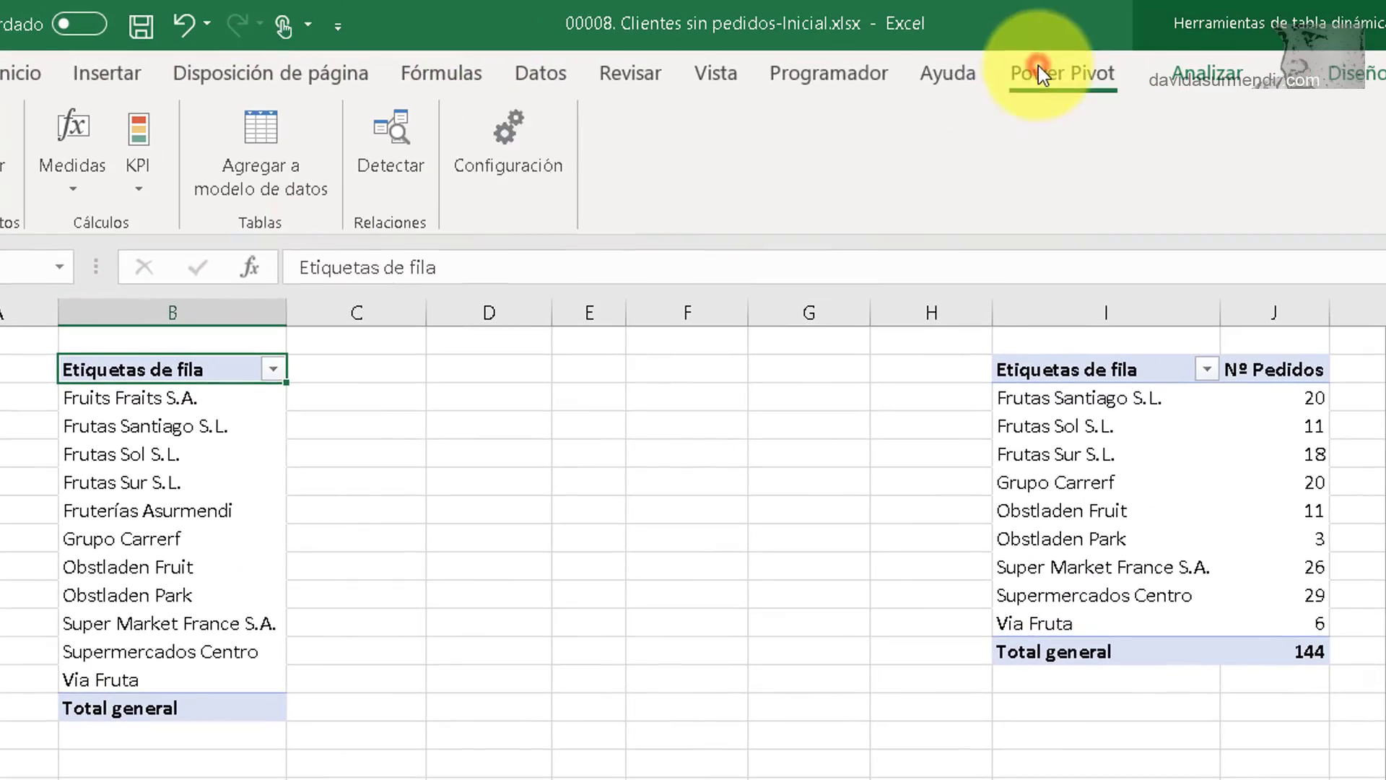
{"action": "left_click", "coordinate": [85, 177]}
{"action": "left_click", "coordinate": [112, 223]}
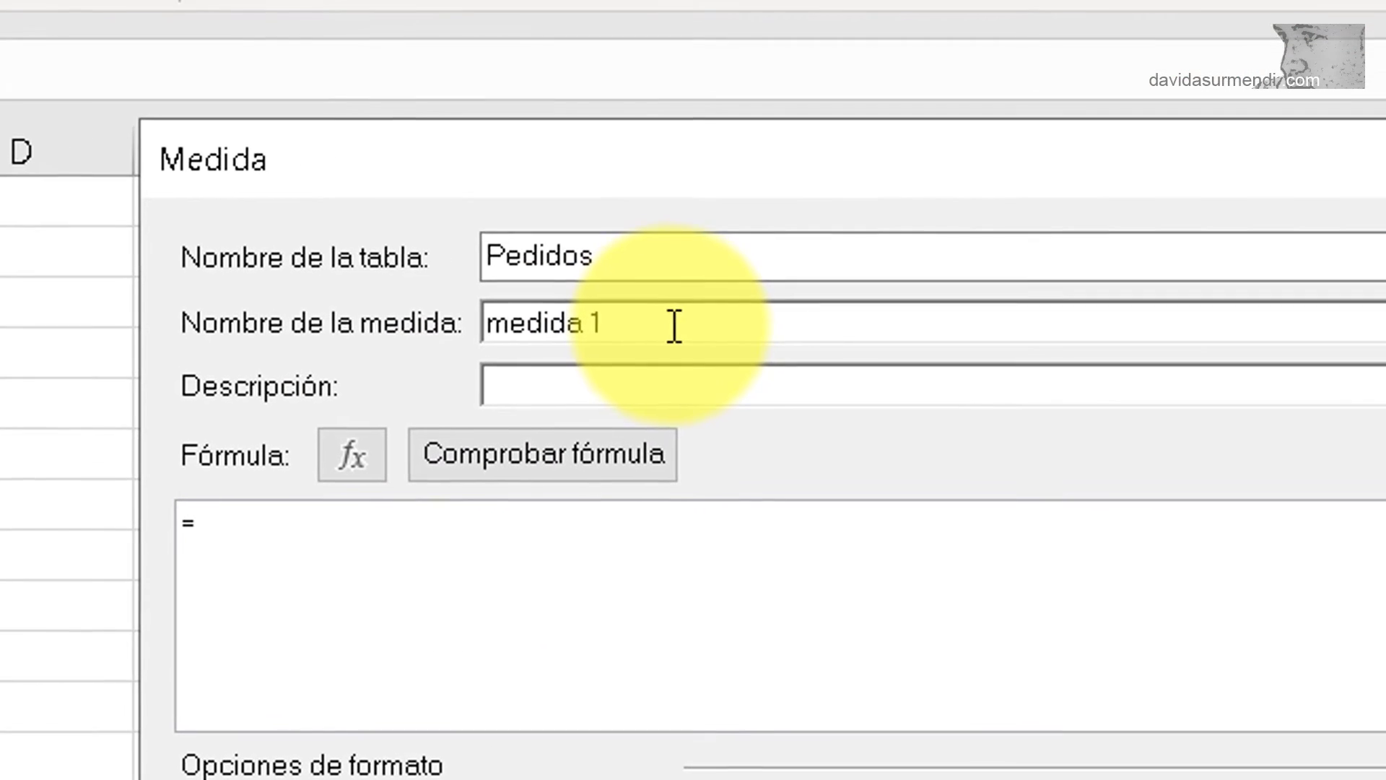
{"action": "left_click", "coordinate": [849, 410]}
{"action": "left_click_drag", "start_coordinate": [615, 320], "coordinate": [374, 294]}
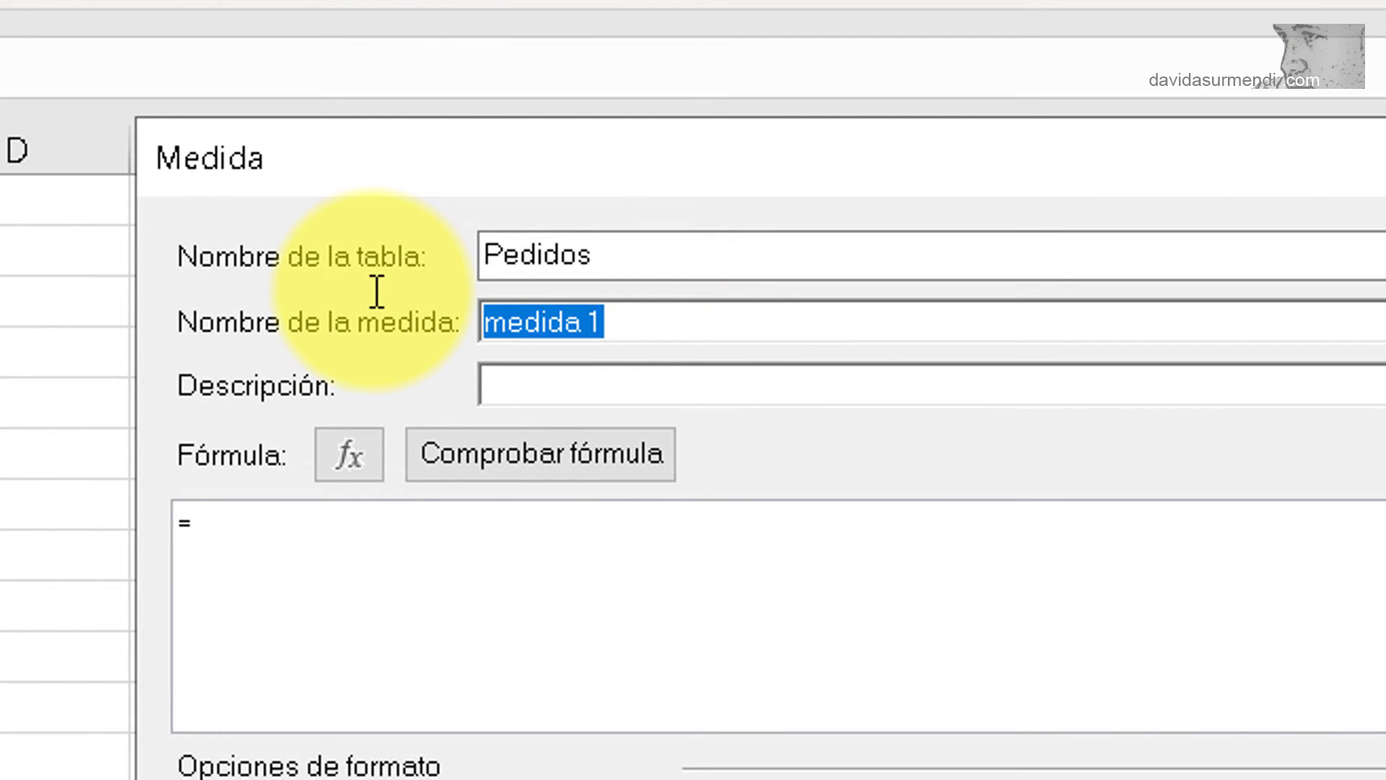
{"action": "type", "text": "nº"}
{"action": "key", "text": "BackSpace"}
{"action": "key", "text": "BackSpace"}
{"action": "type", "text": "N"}
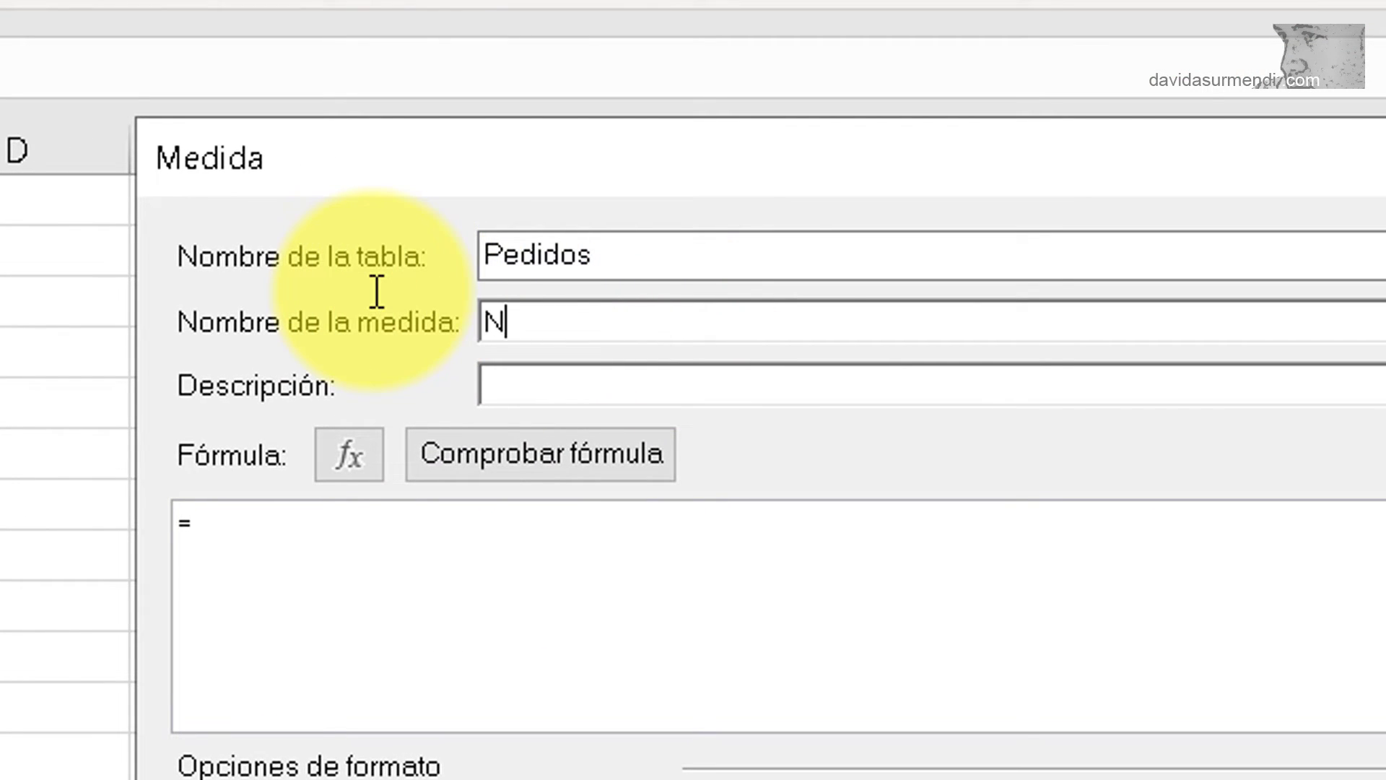
{"action": "type", "text": "º Pedidos Cero"}
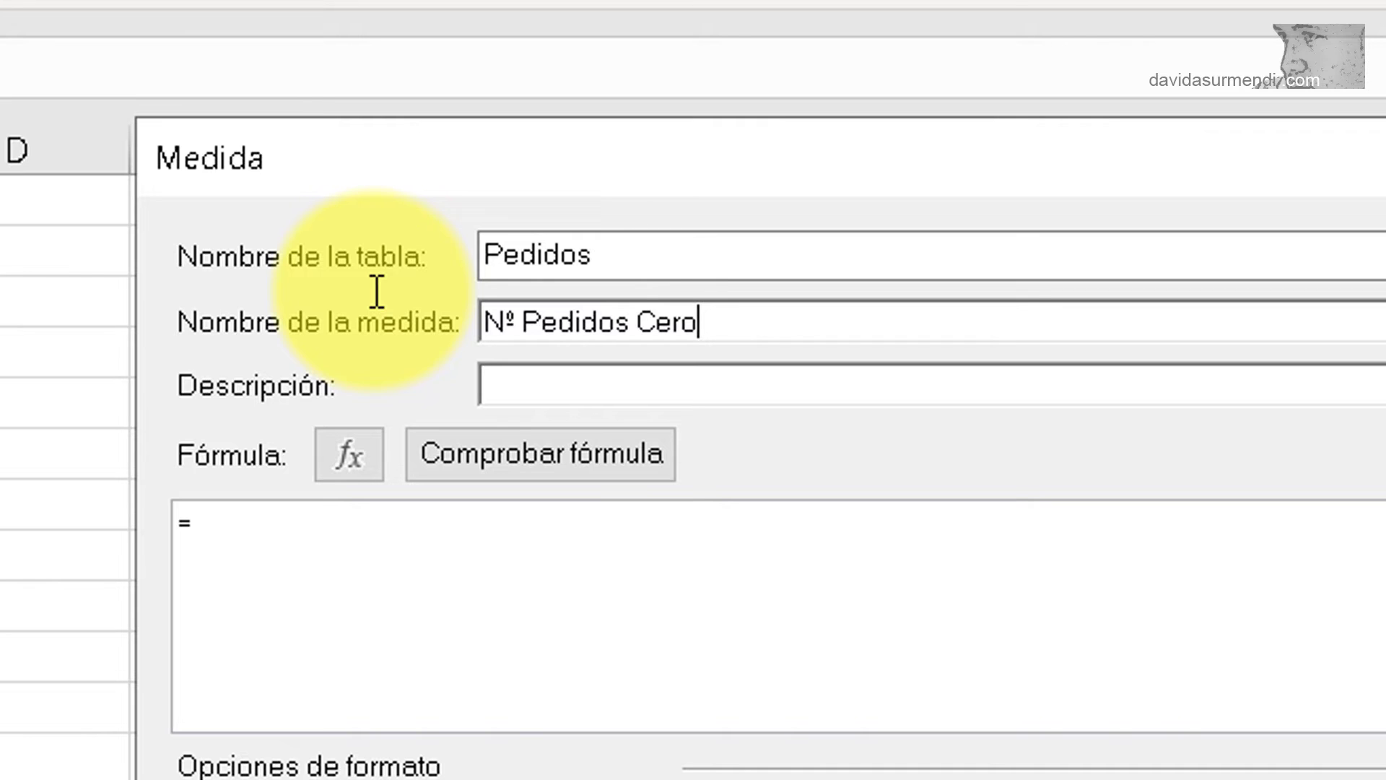
- Enter the measure formula =IF(ISBLANK(COUNTROWS(Pedidos));0;BLANK())
{"action": "left_click", "coordinate": [535, 520]}
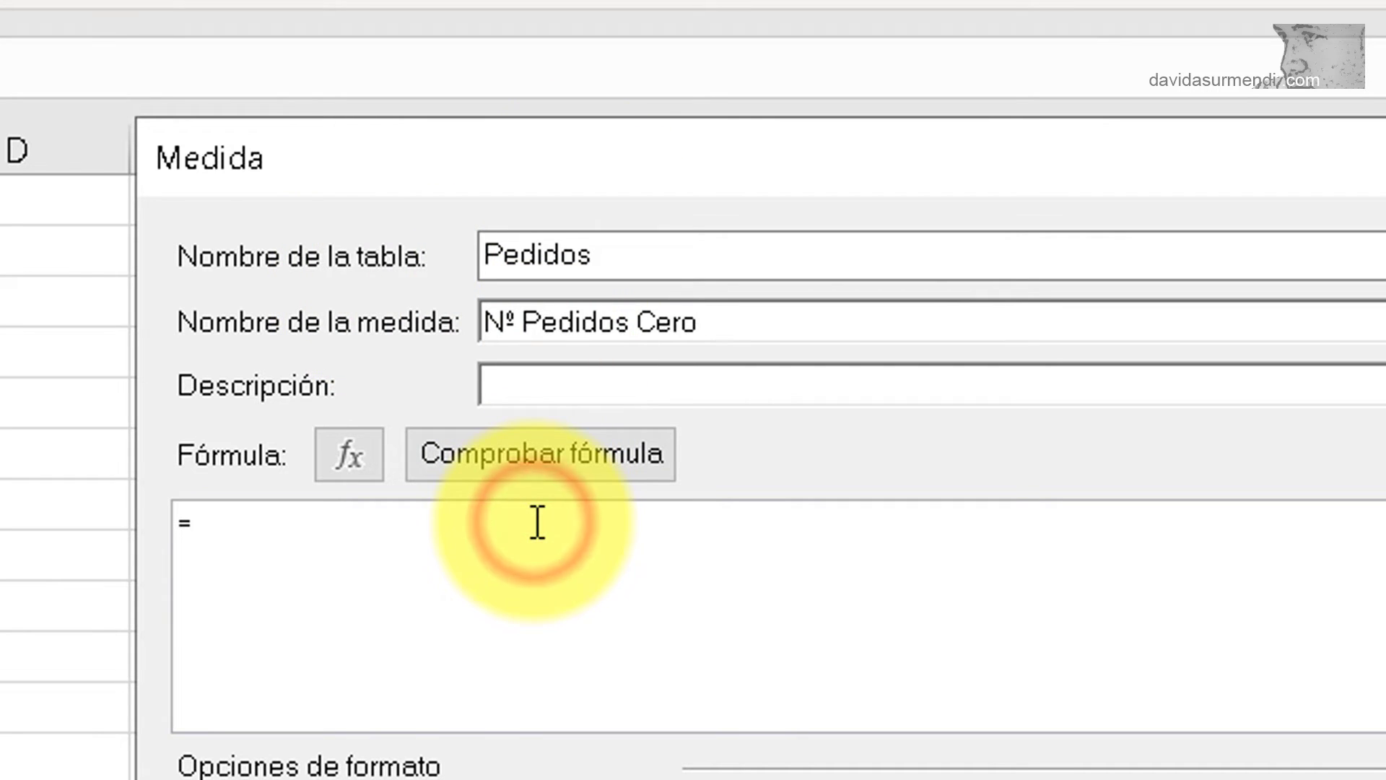
{"action": "left_click", "coordinate": [512, 517]}
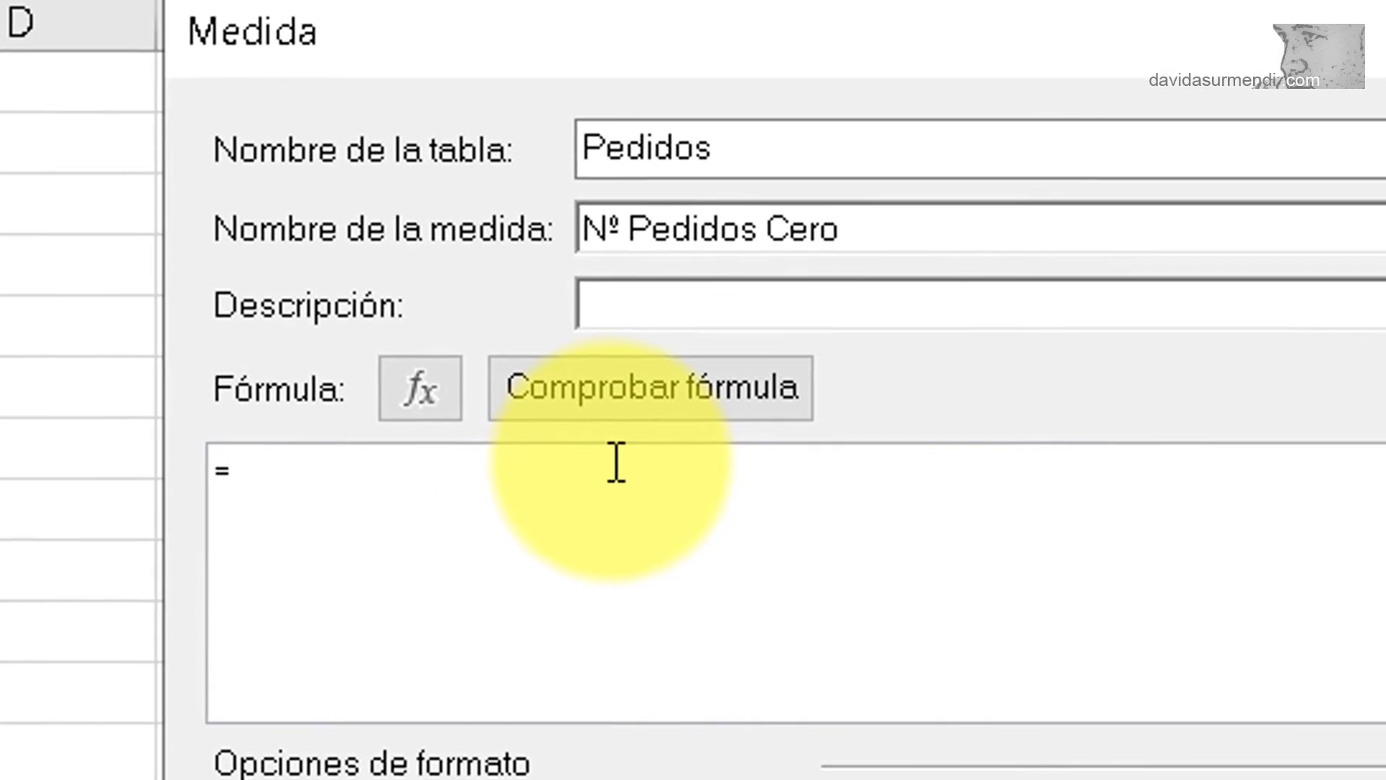
{"action": "type", "text": "IF(ISBLANK(COUNTROWS(Pedidos));0;"}
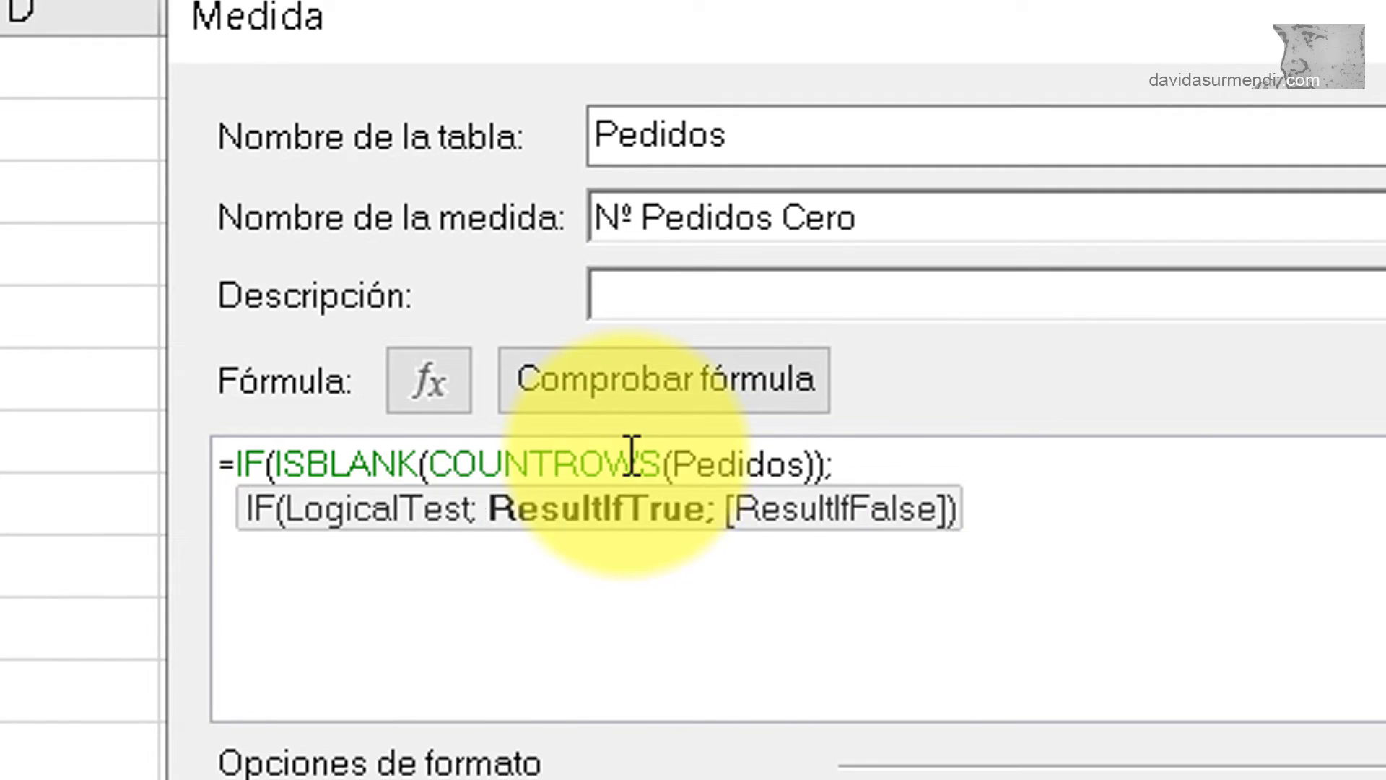
{"action": "type", "text": "BLANK())"}
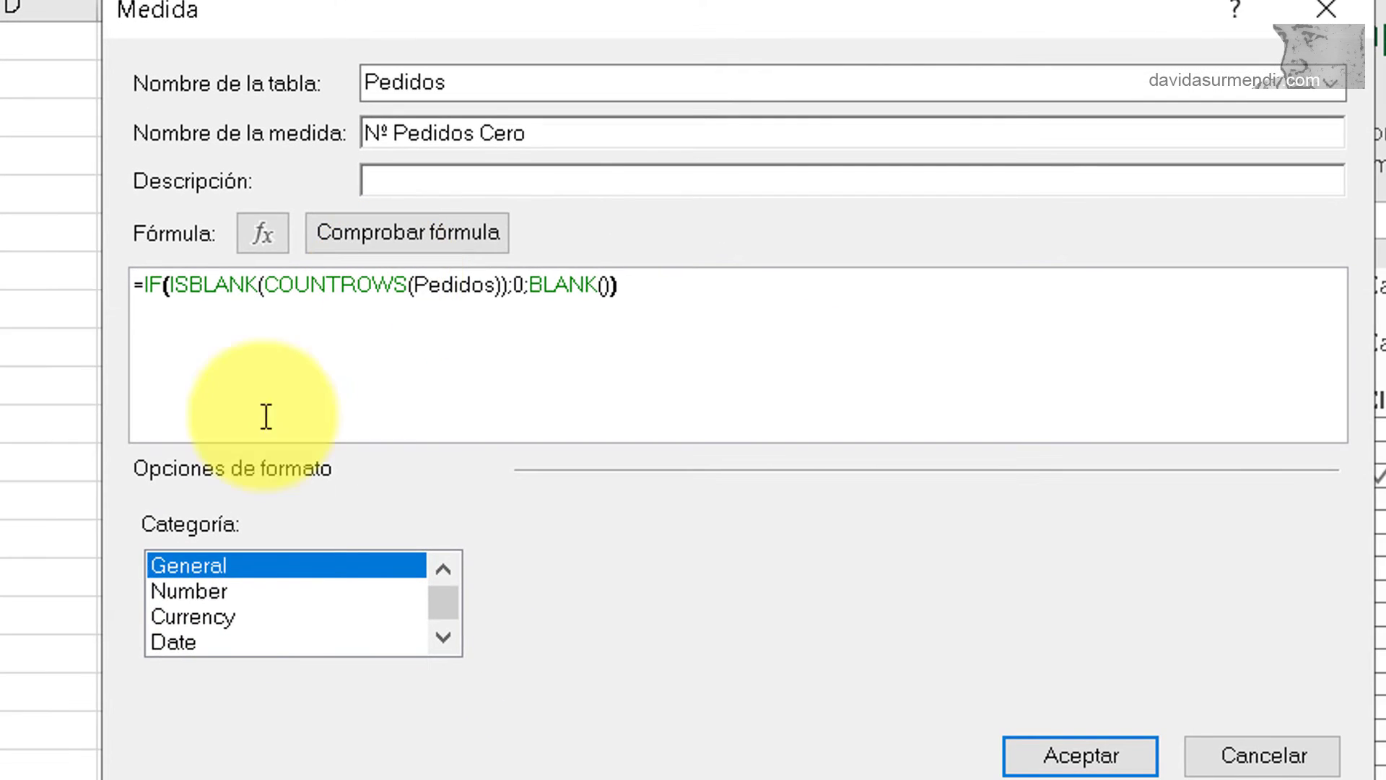
- Format the Nº Pedidos Cero measure as a whole number (Número entero) with thousands separator
{"action": "left_click", "coordinate": [219, 588]}
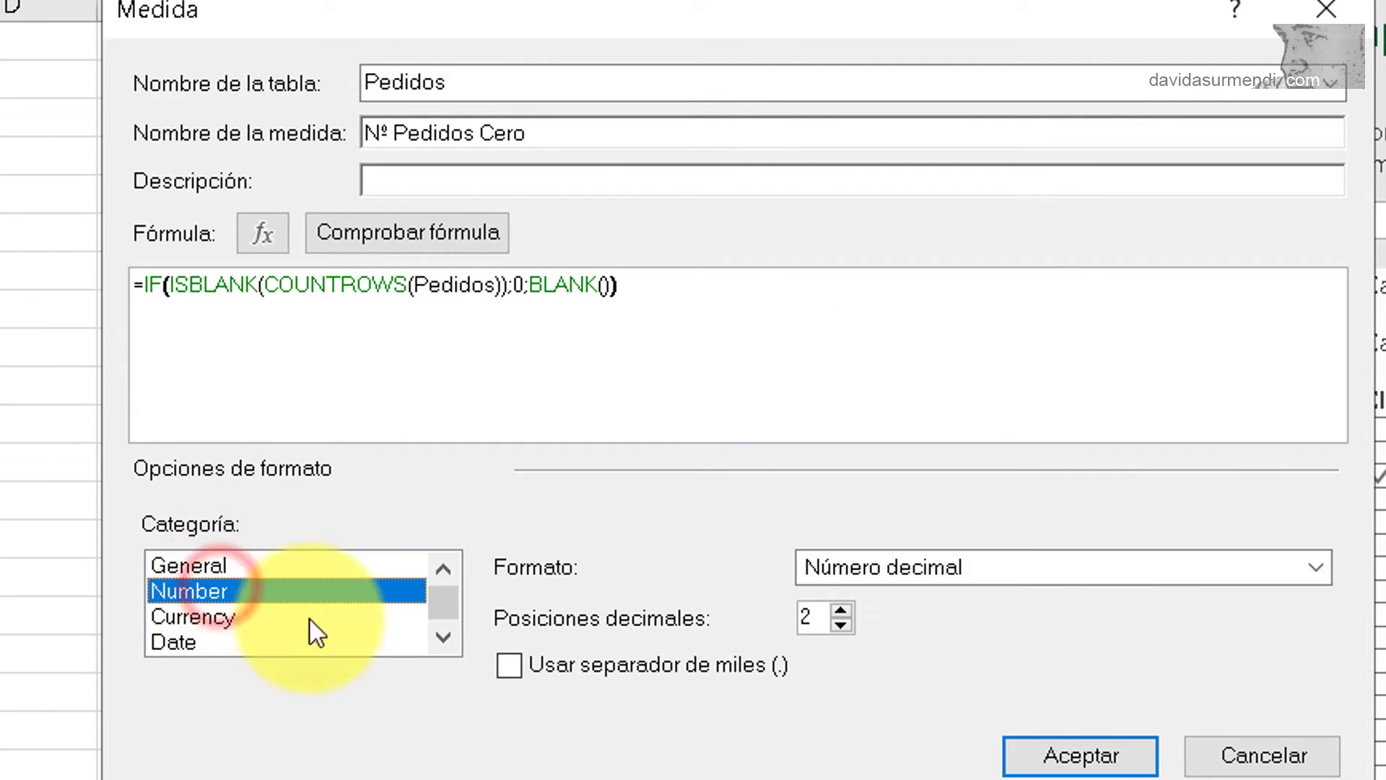
{"action": "left_click", "coordinate": [894, 568]}
{"action": "left_click", "coordinate": [916, 627]}
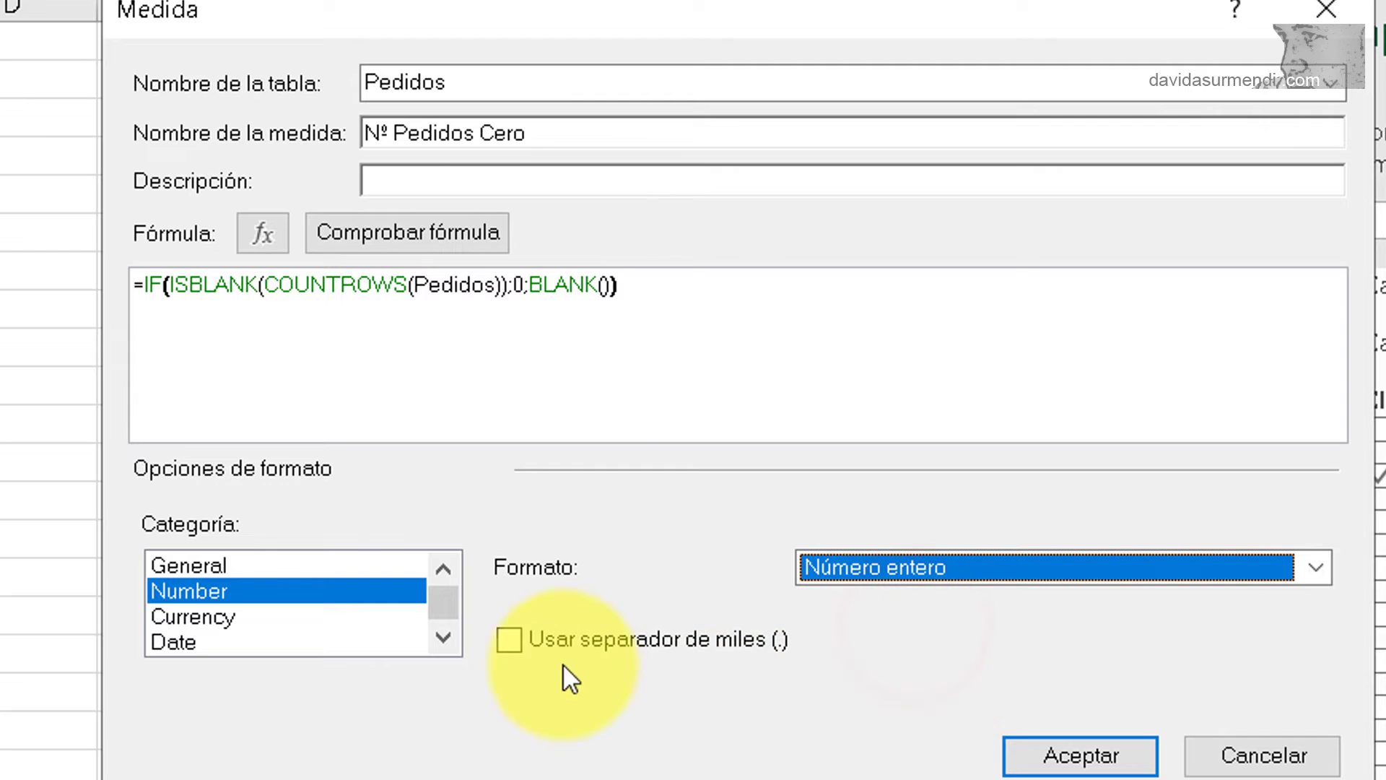
{"action": "left_click", "coordinate": [531, 643]}
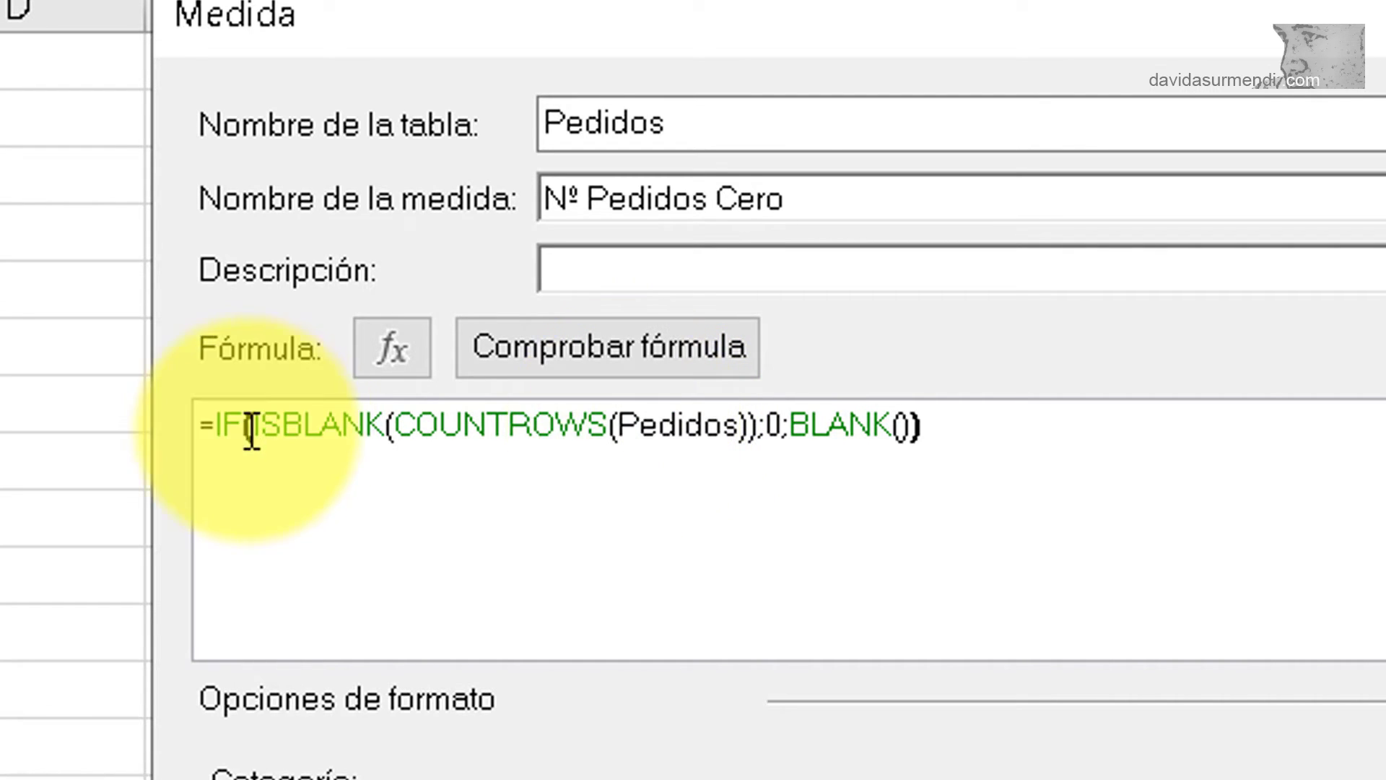
- Examine the ISBLANK(COUNTROWS(Pedidos)) condition within the measure's IF formula
{"action": "left_click_drag", "start_coordinate": [254, 421], "coordinate": [755, 424]}
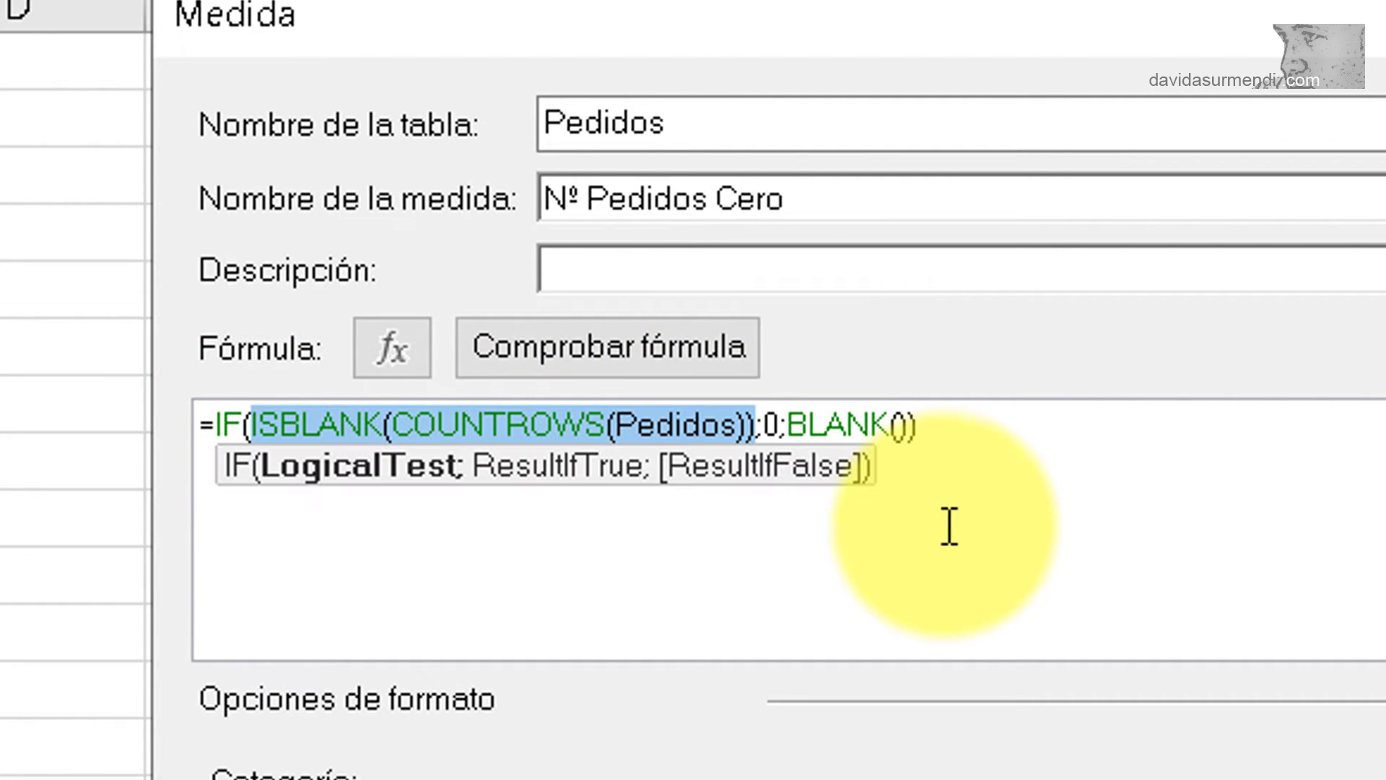
{"action": "left_click", "coordinate": [1022, 428]}
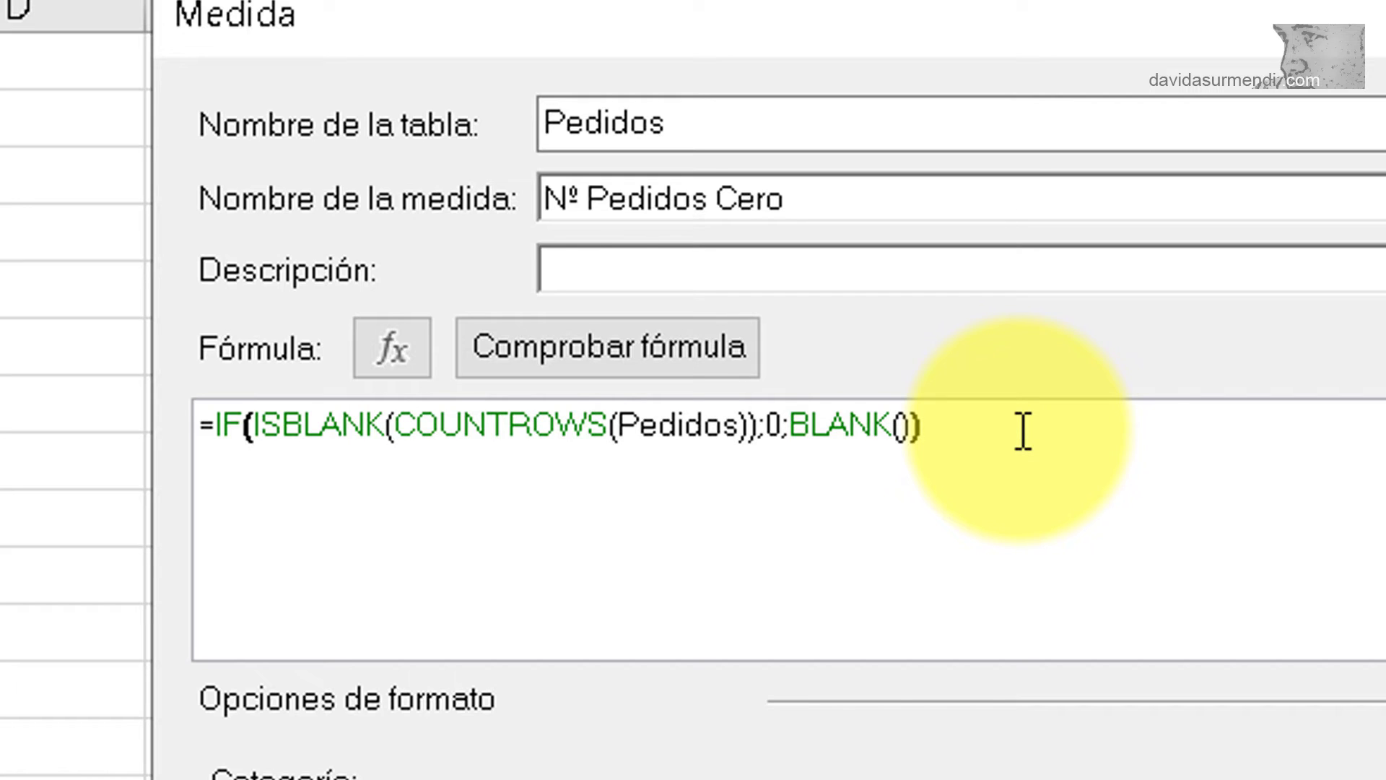
- Check the Nº Pedidos Cero measure formula for errors and save the measure
{"action": "left_click", "coordinate": [776, 432]}
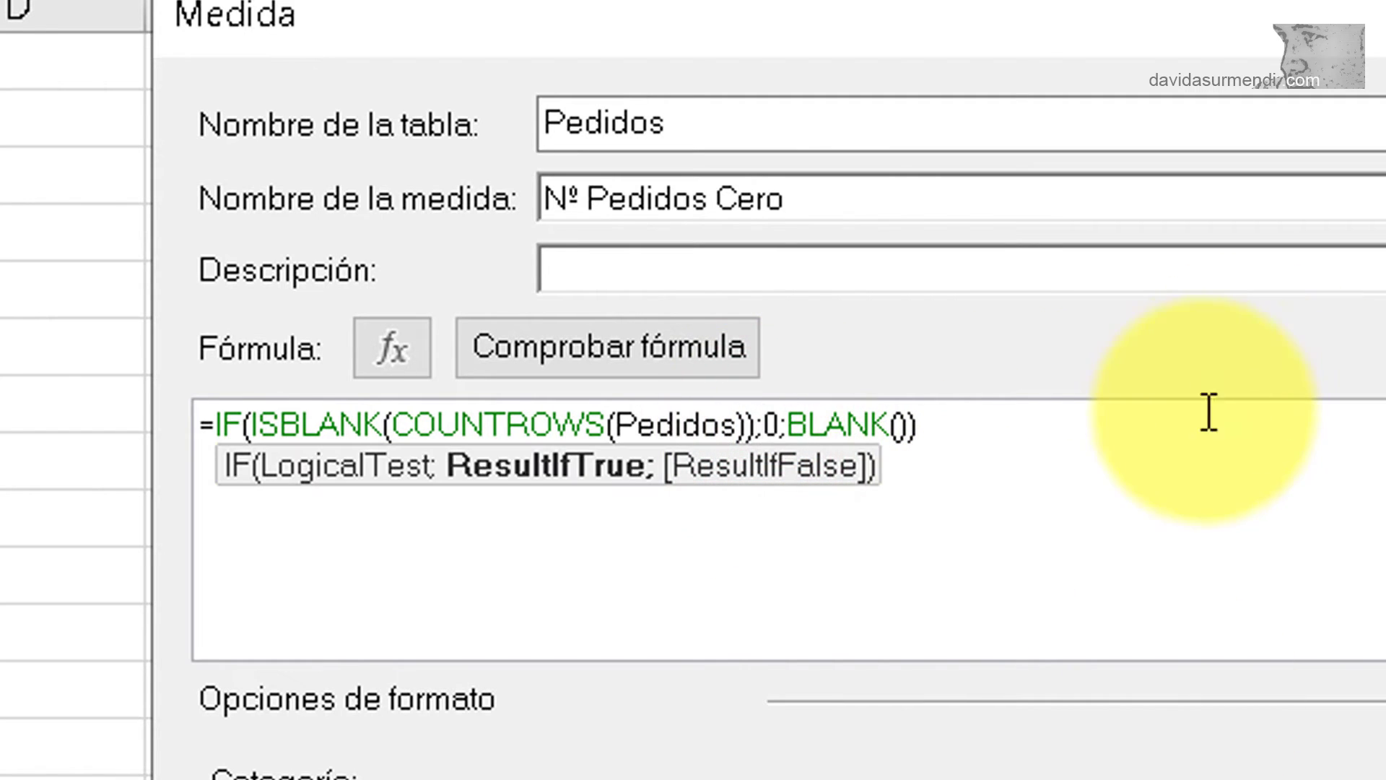
{"action": "left_click", "coordinate": [1188, 447]}
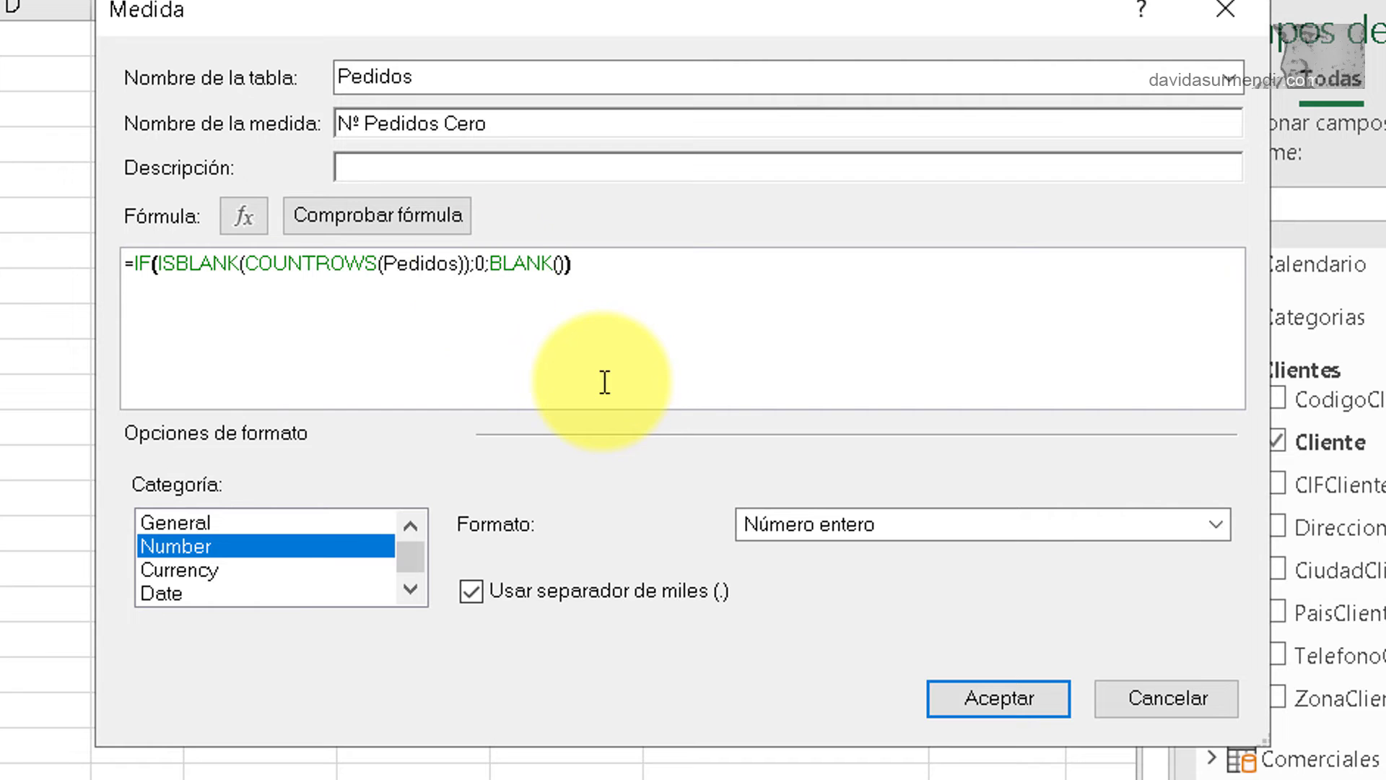
{"action": "left_click", "coordinate": [384, 223]}
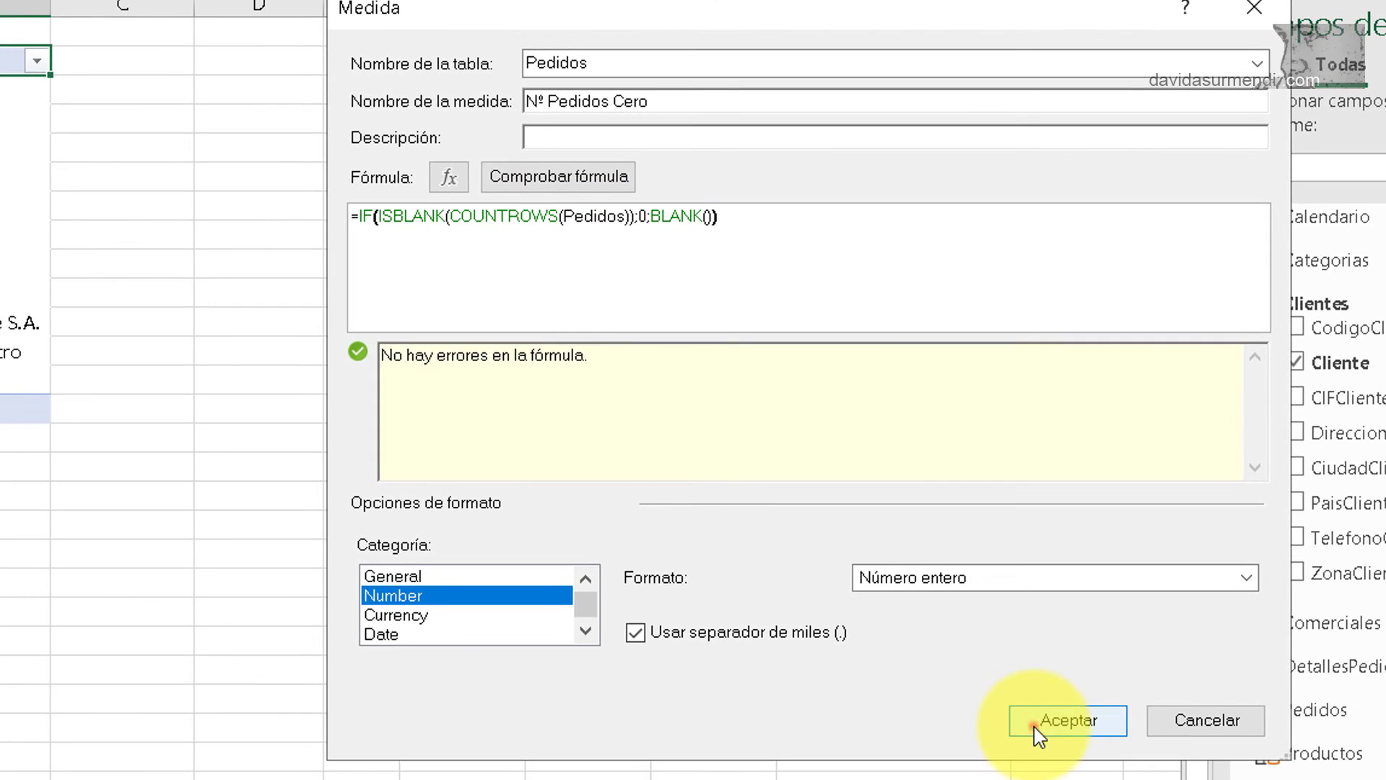
{"action": "left_click", "coordinate": [970, 779]}
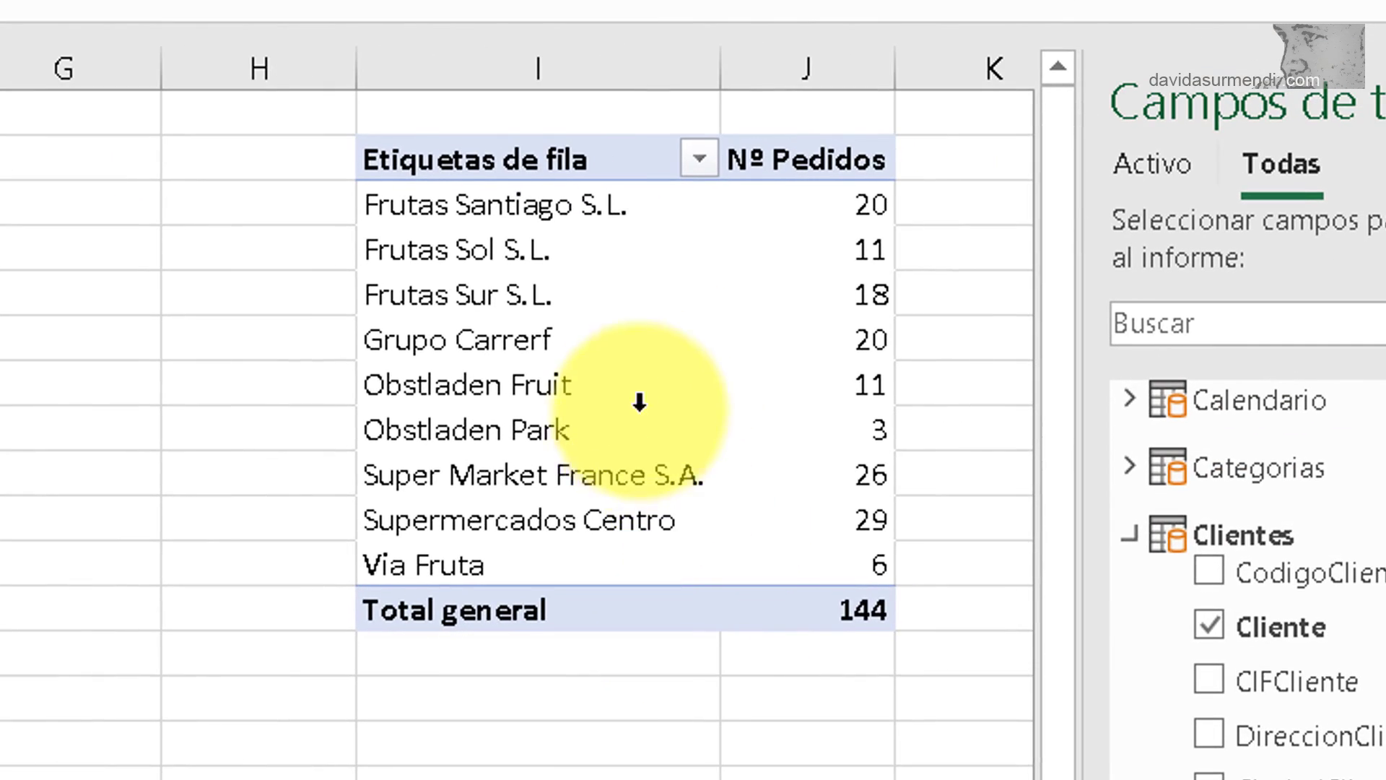
- Set the Nº Pedidos pivot table in column I to show items with no data in rows (Mostrar elementos sin datos en las filas)
{"action": "left_click", "coordinate": [624, 345]}
{"action": "right_click", "coordinate": [623, 346]}
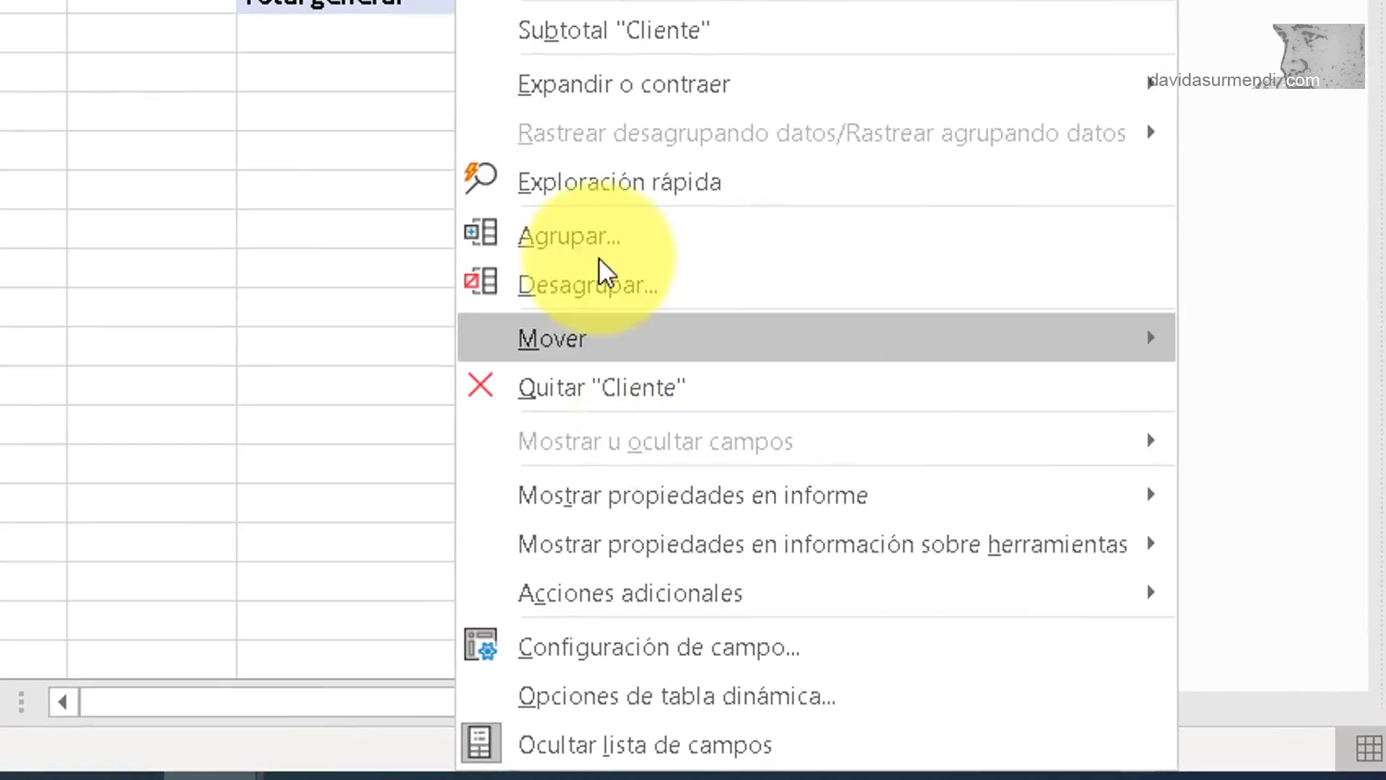
{"action": "left_click", "coordinate": [681, 692]}
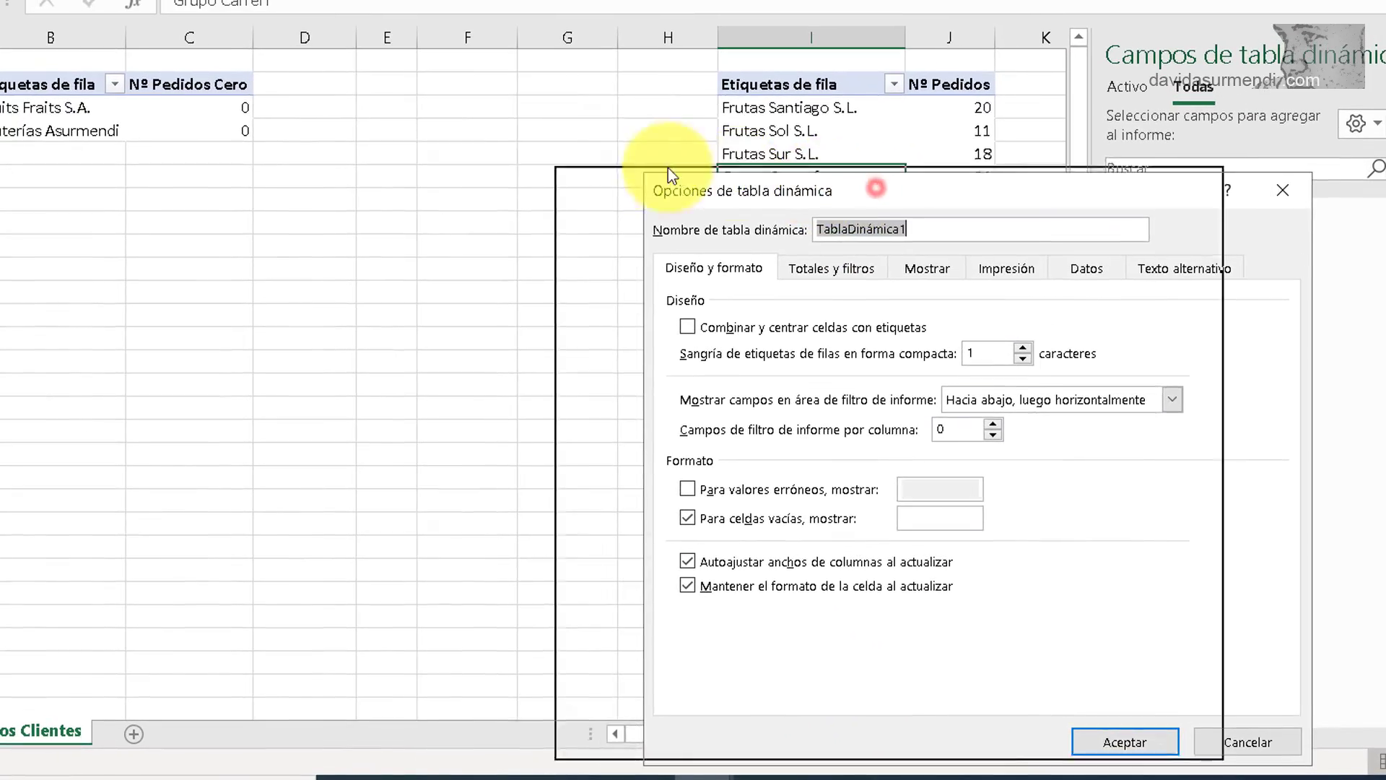
{"action": "left_click_drag", "start_coordinate": [668, 173], "coordinate": [268, 131]}
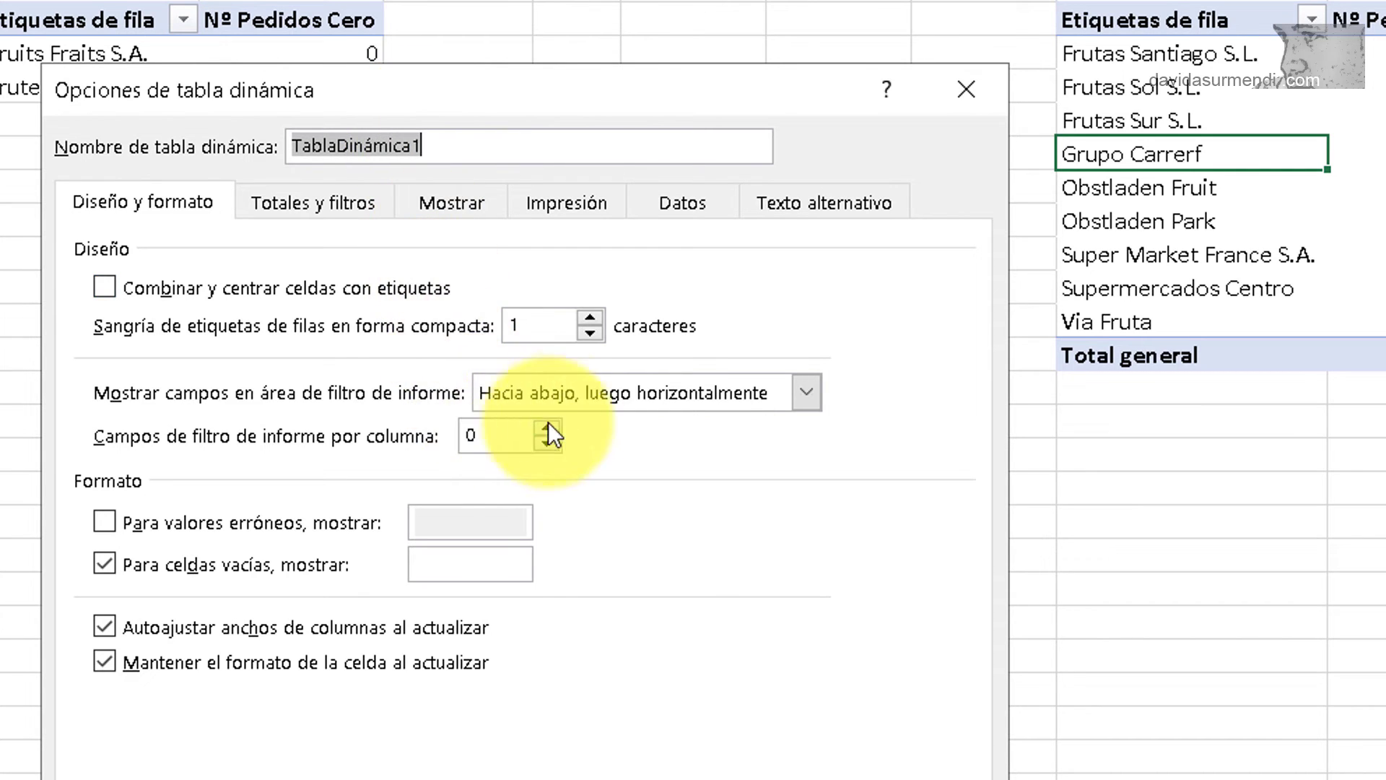
{"action": "left_click", "coordinate": [451, 203]}
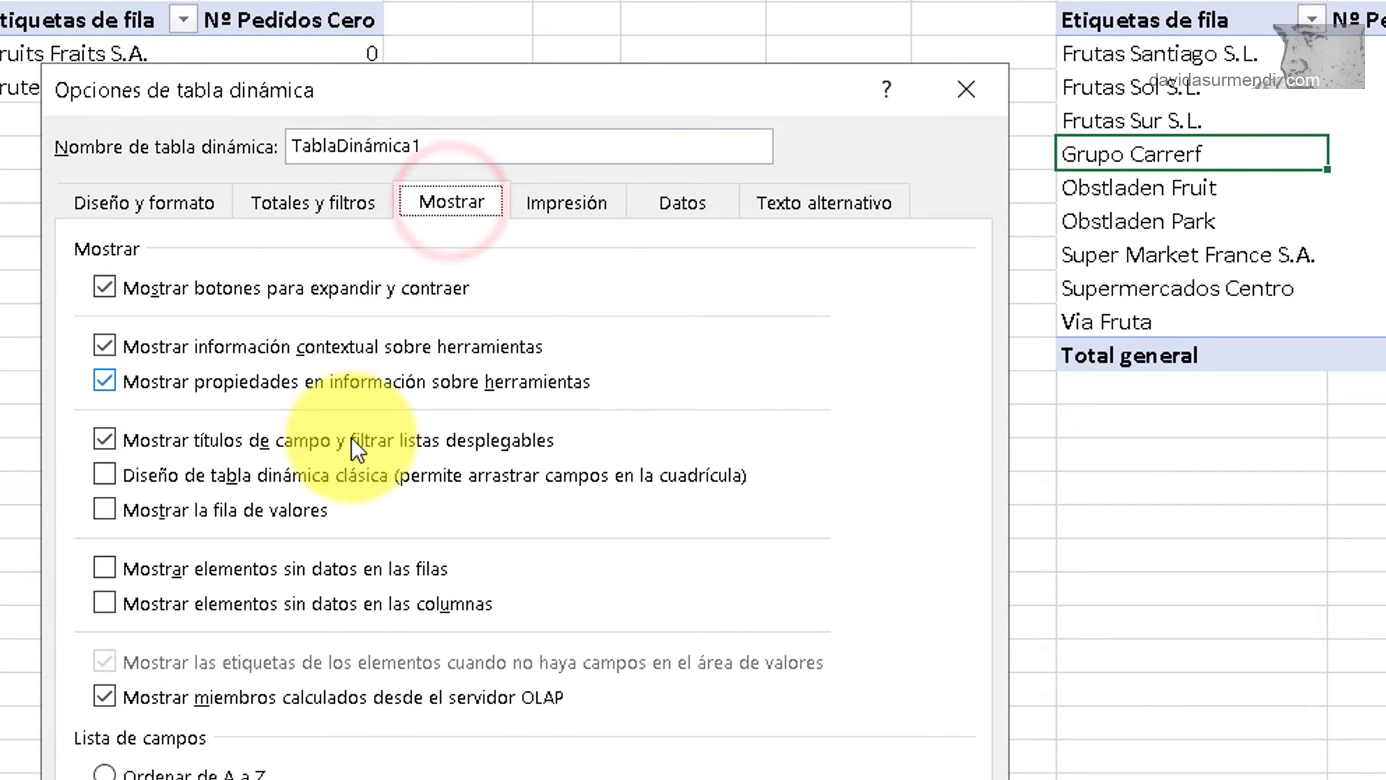
{"action": "left_click", "coordinate": [110, 561]}
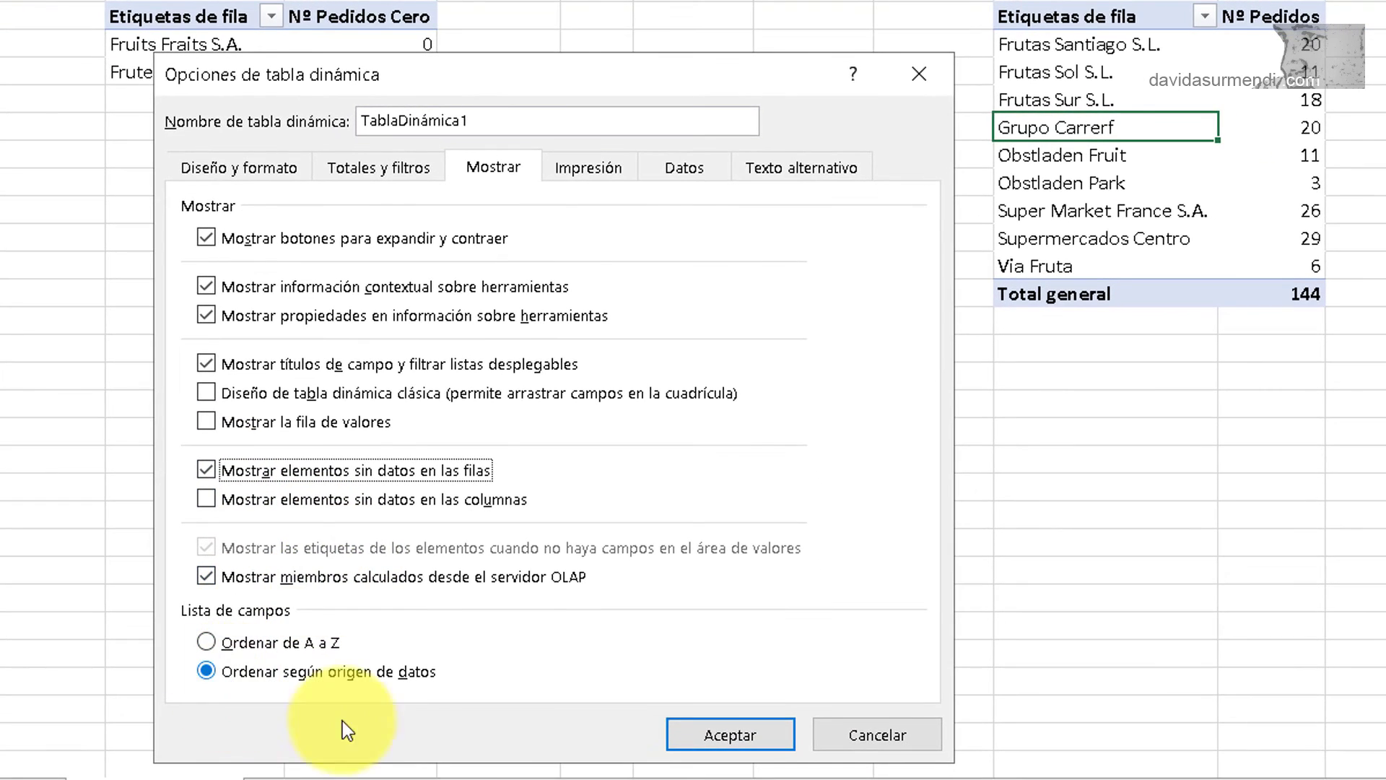
{"action": "left_click", "coordinate": [724, 738]}
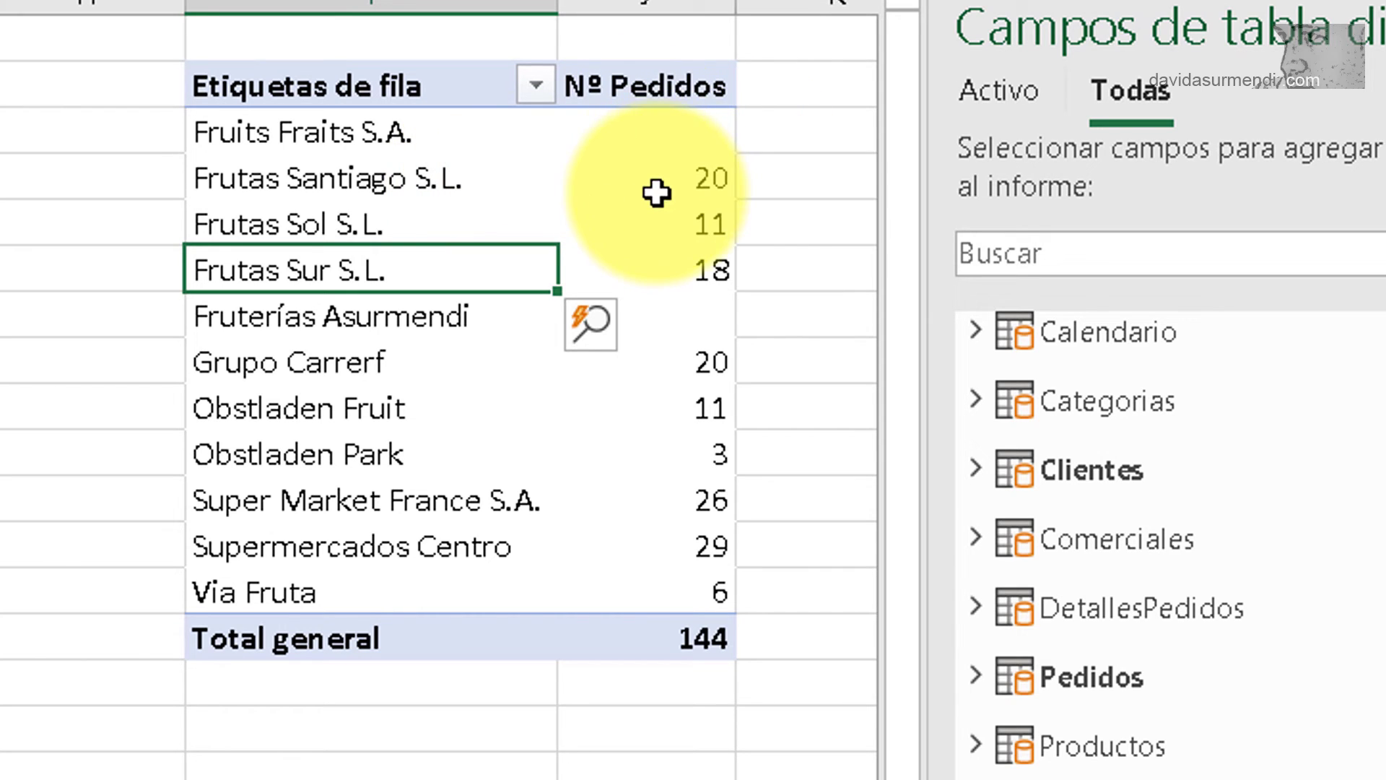
- Set the Nº Pedidos pivot table to display 0 in empty cells
{"action": "mouse_move", "coordinate": [672, 146]}
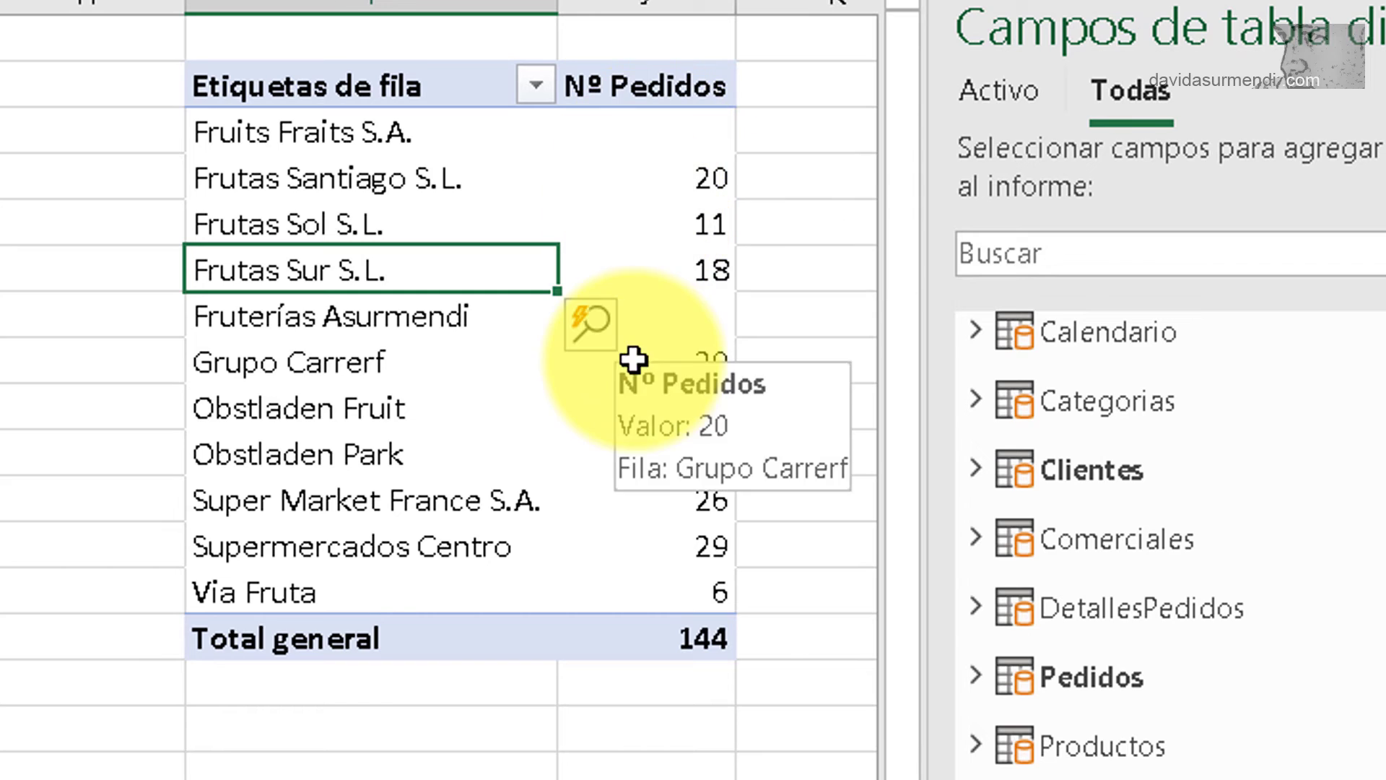
{"action": "mouse_move", "coordinate": [633, 388]}
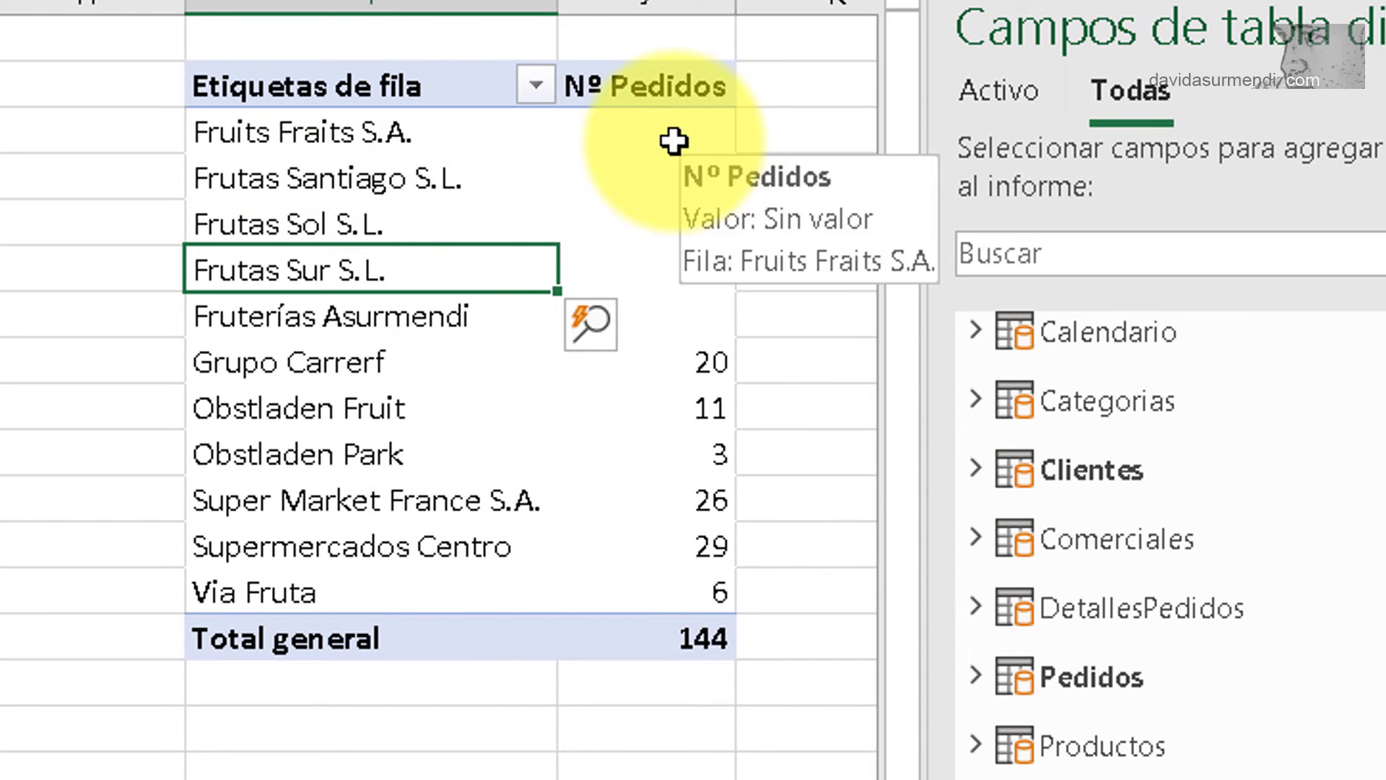
{"action": "right_click", "coordinate": [414, 399]}
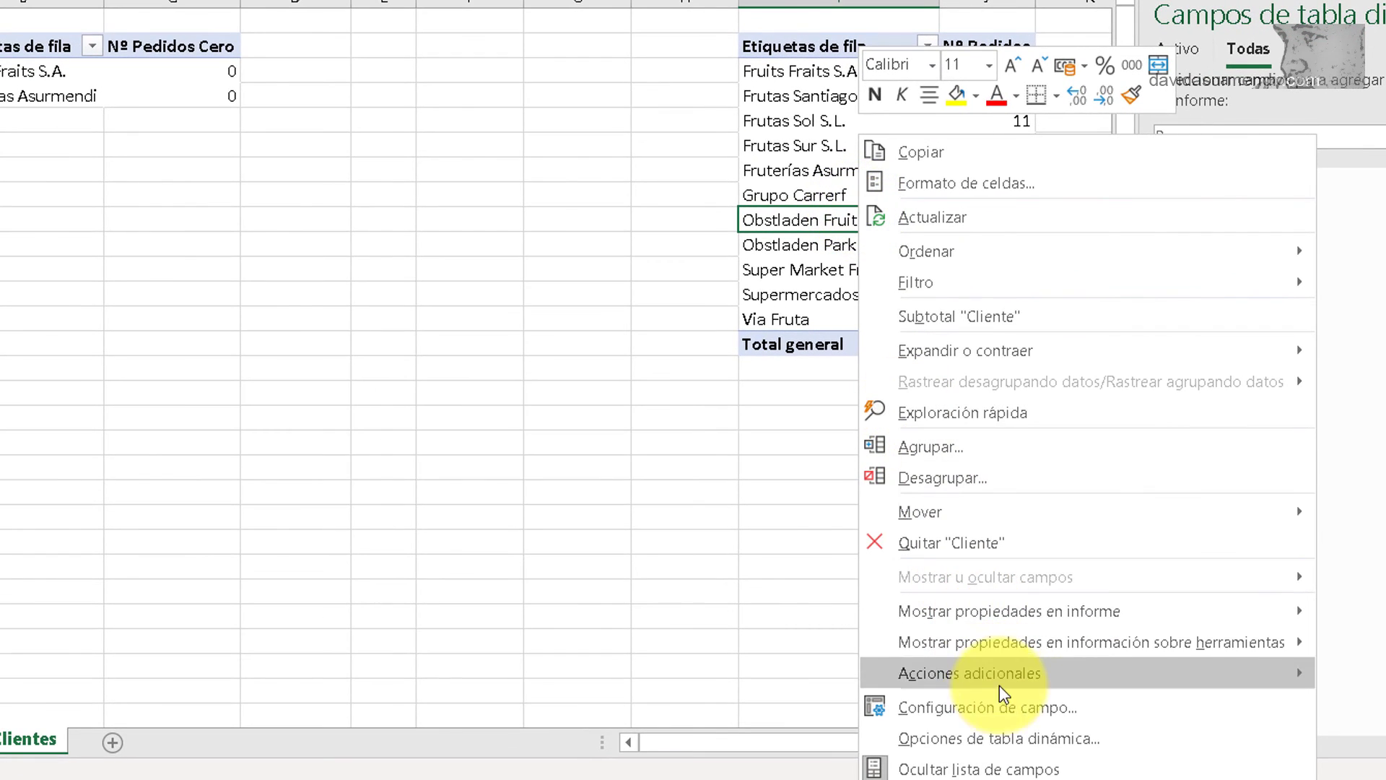
{"action": "left_click", "coordinate": [1004, 733]}
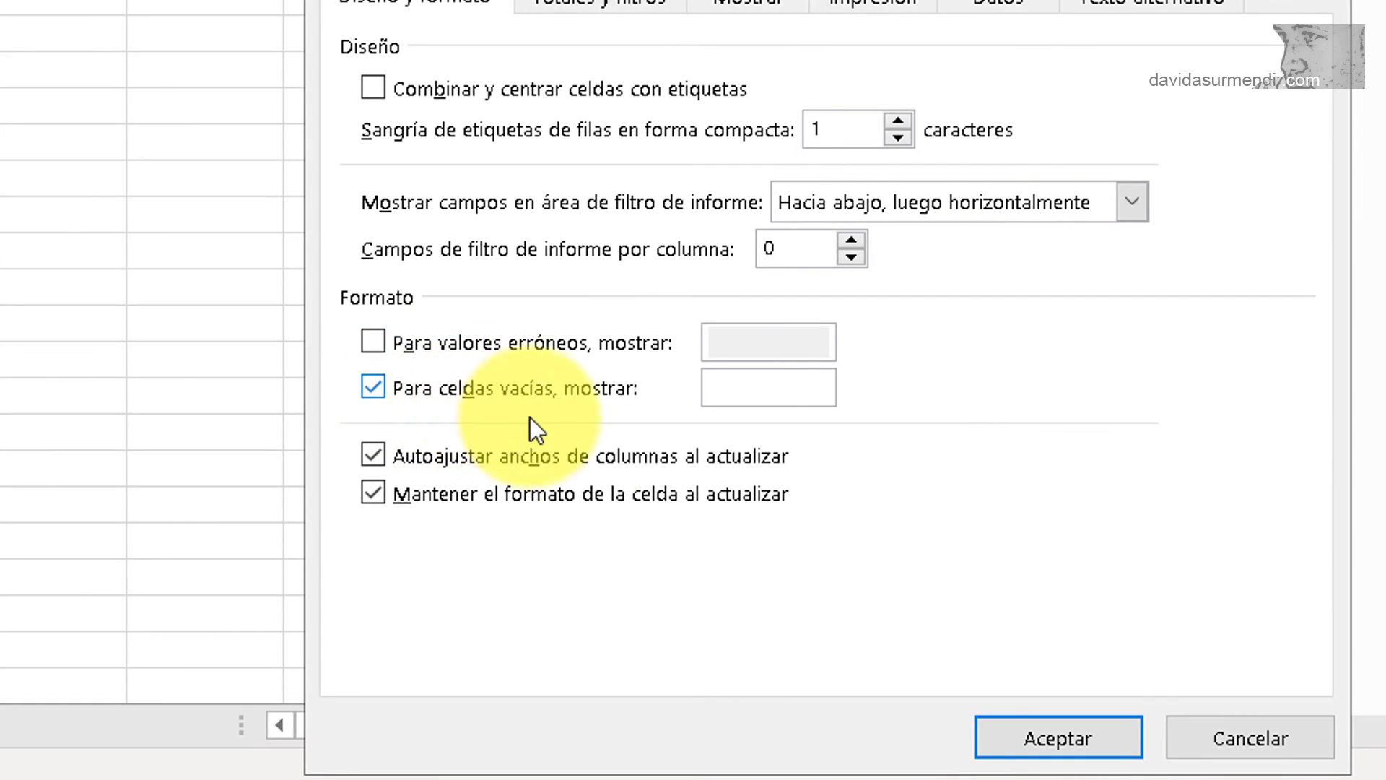
{"action": "left_click", "coordinate": [744, 381]}
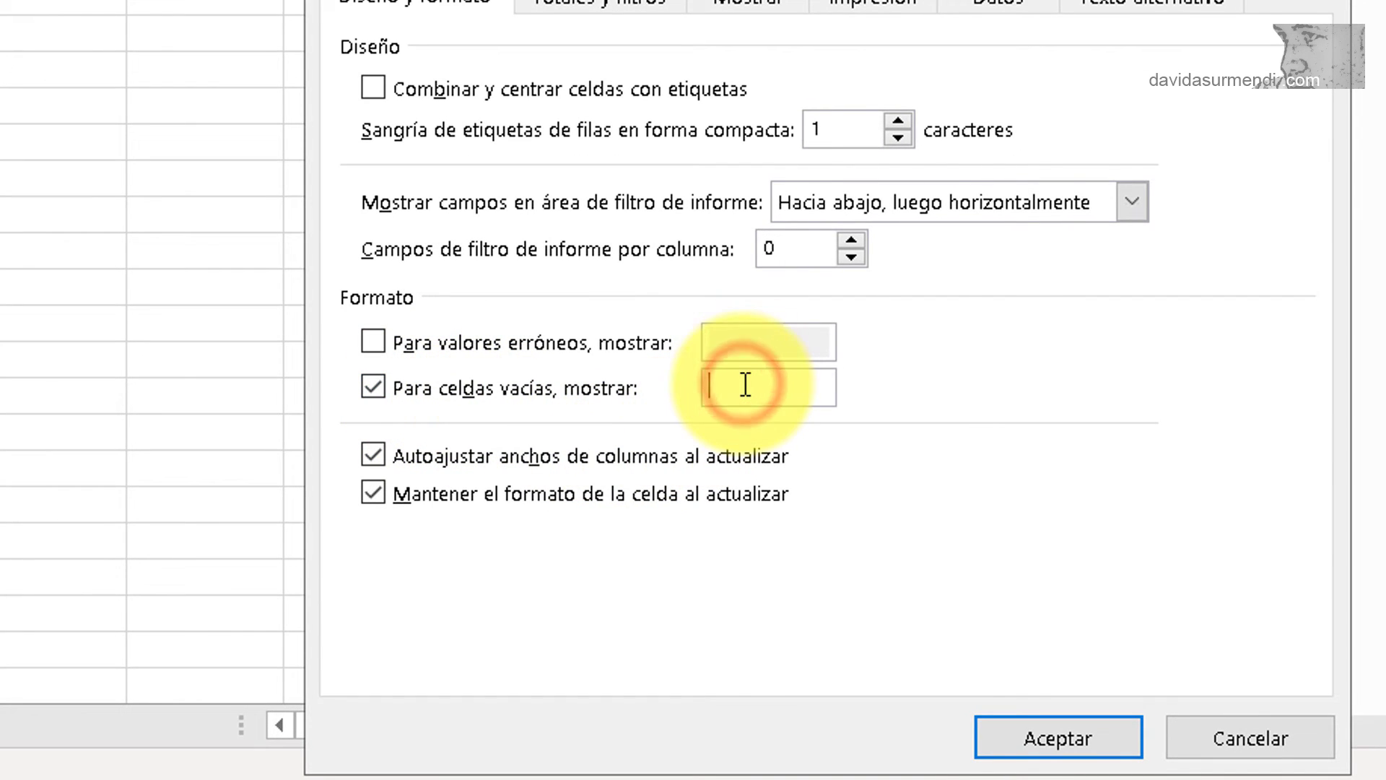
{"action": "type", "text": "0"}
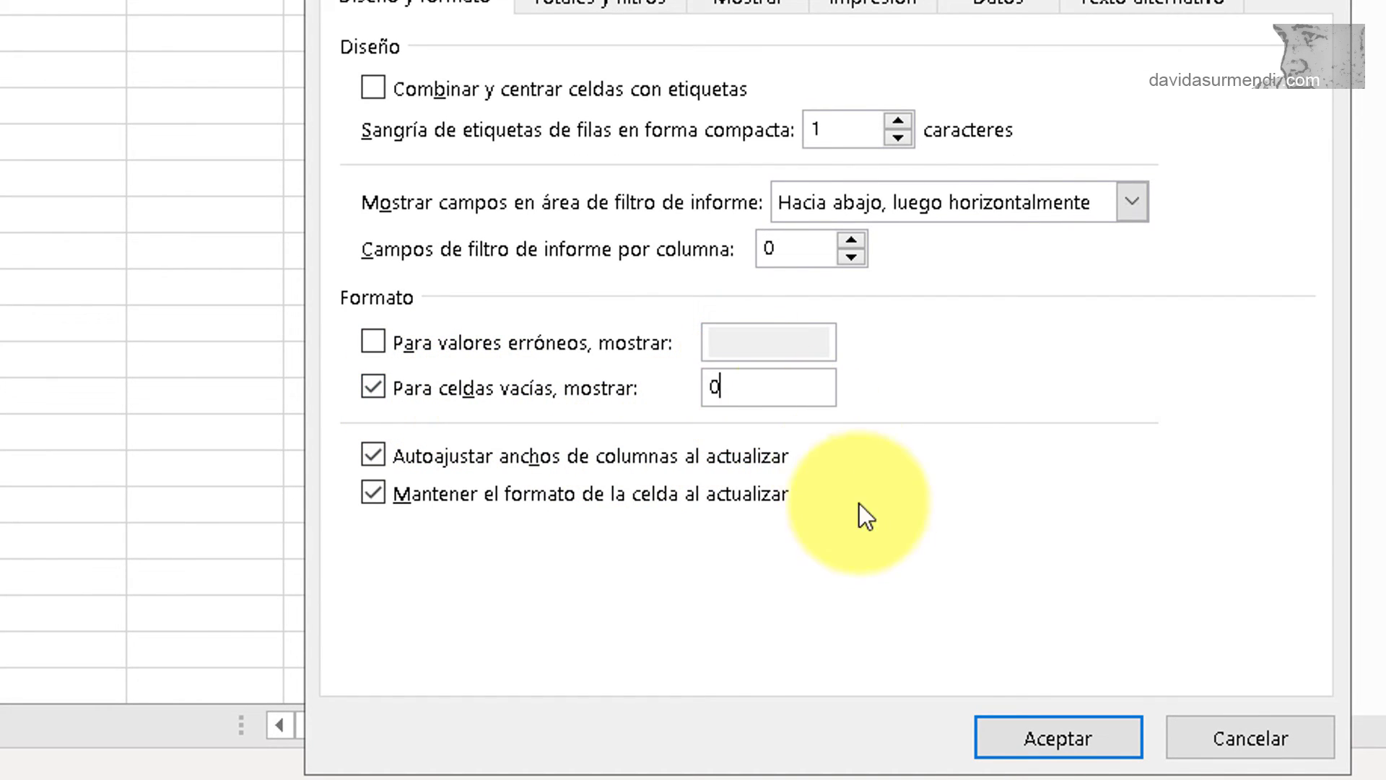
{"action": "left_click", "coordinate": [1058, 744]}
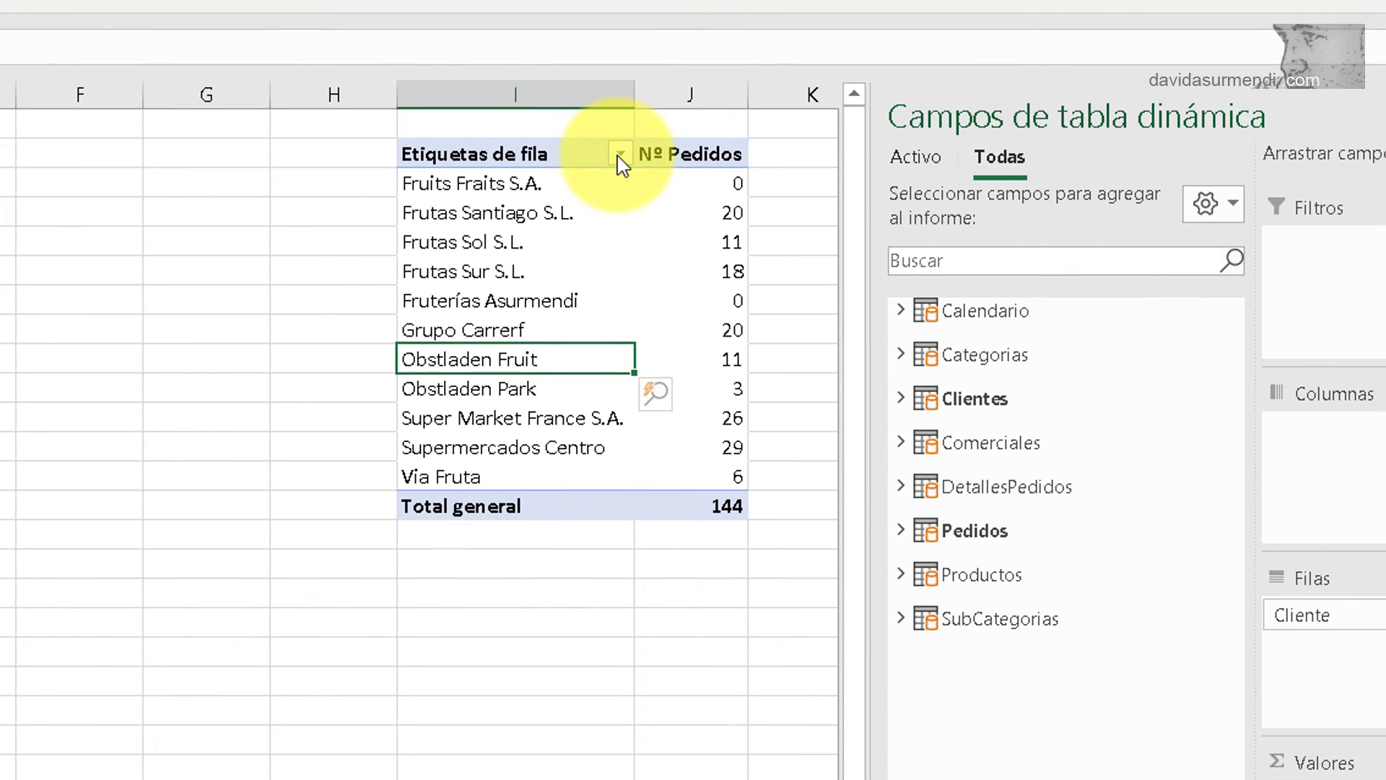
- Apply a value filter to the Nº Pedidos pivot table's customers so that Nº Pedidos equals 0
{"action": "left_click", "coordinate": [619, 154]}
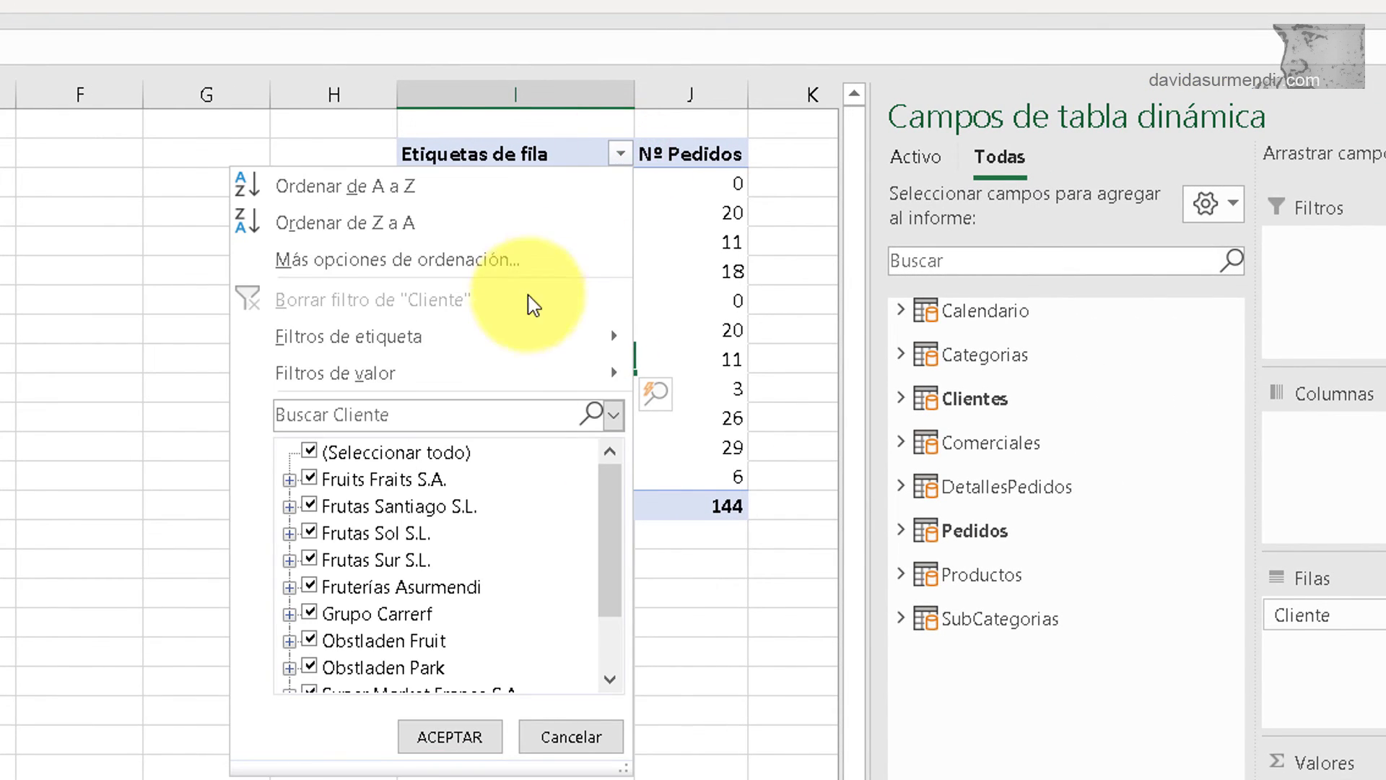
{"action": "left_click", "coordinate": [532, 388]}
{"action": "left_click", "coordinate": [661, 414]}
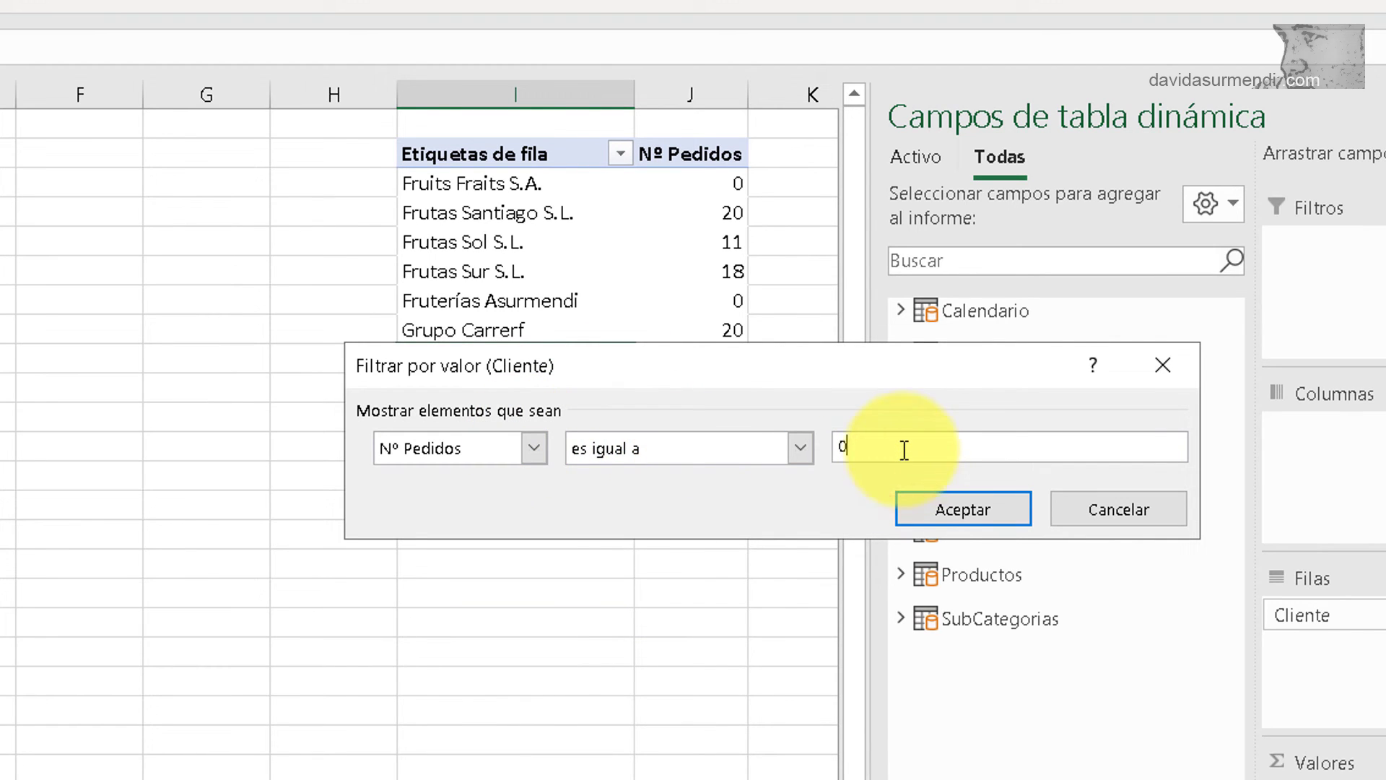
{"action": "left_click", "coordinate": [965, 517]}
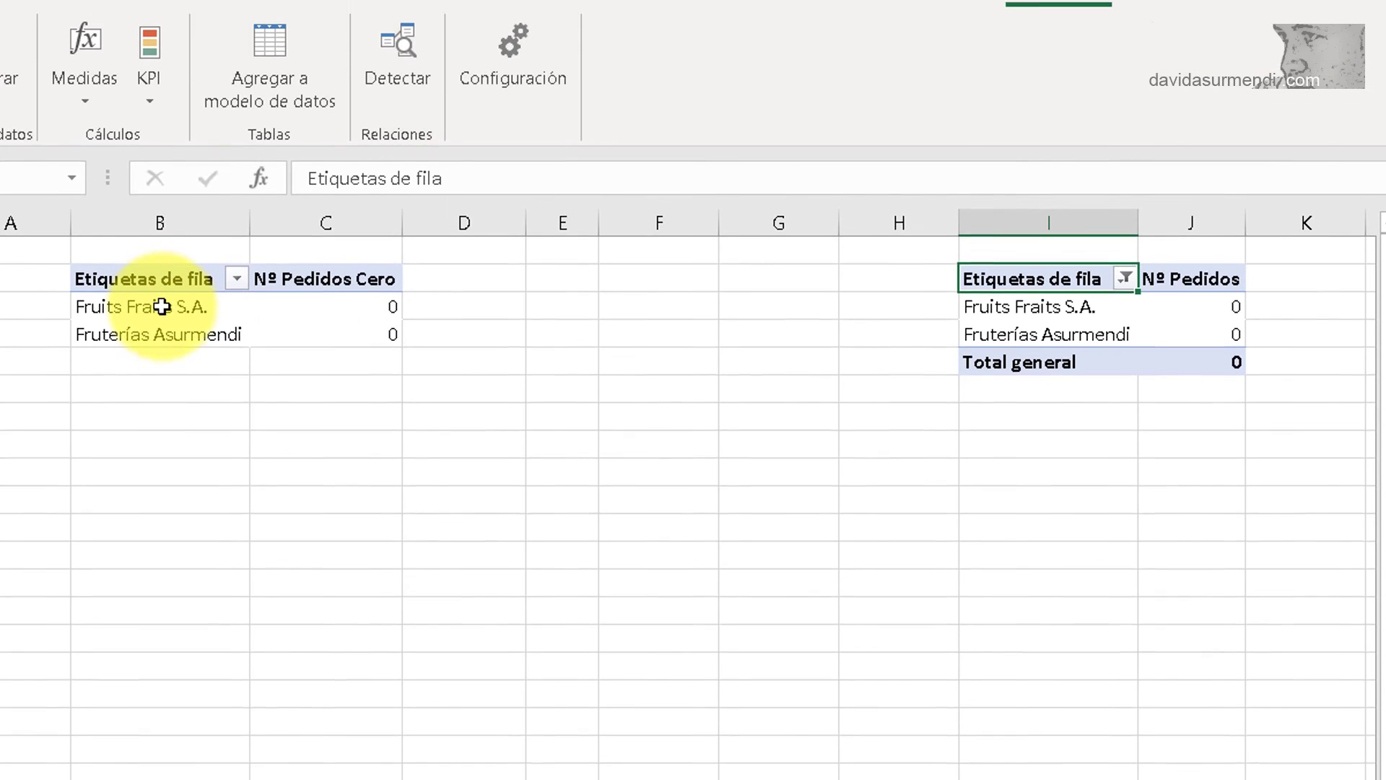
- Insert a PaisCliente slicer for the Nº Pedidos Cero pivot table and place it between the two pivot tables, from column D
{"action": "left_click", "coordinate": [163, 223]}
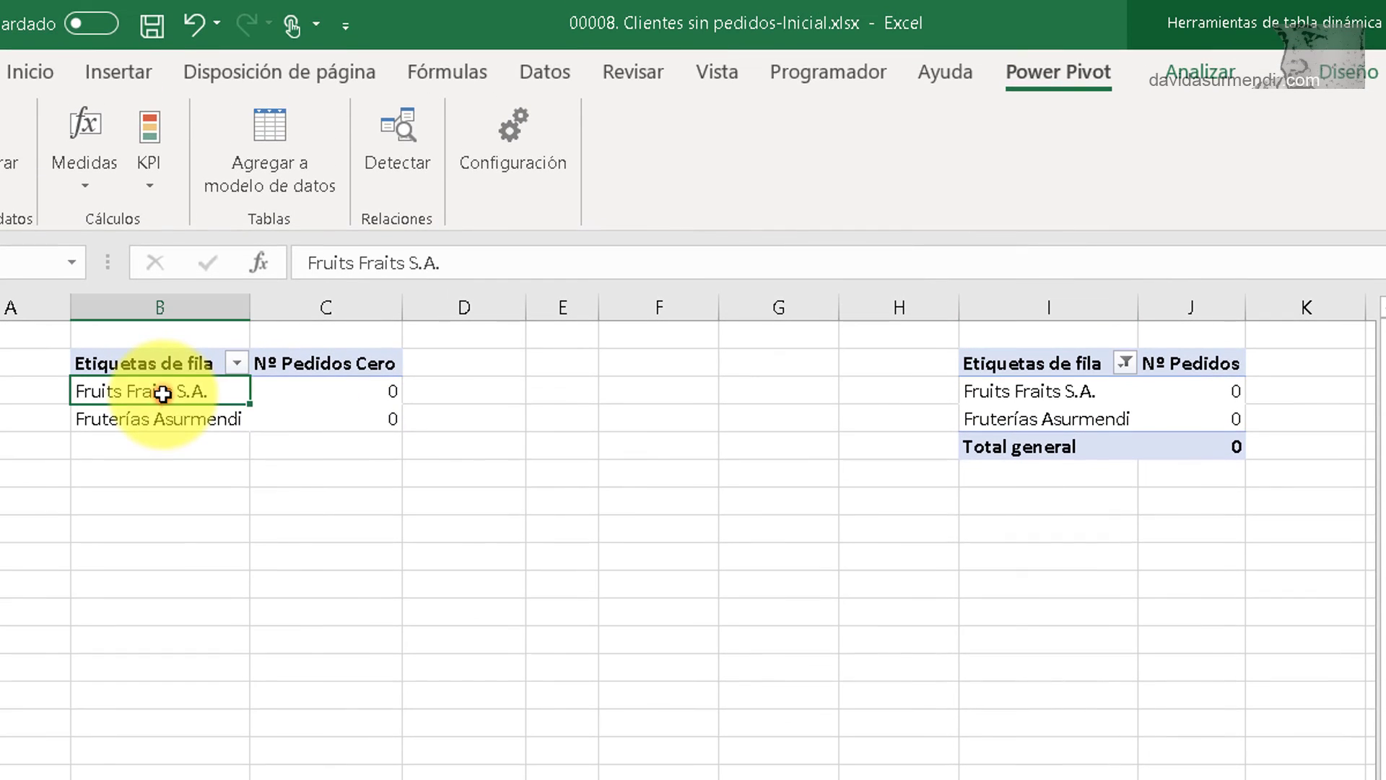
{"action": "left_click", "coordinate": [1202, 72]}
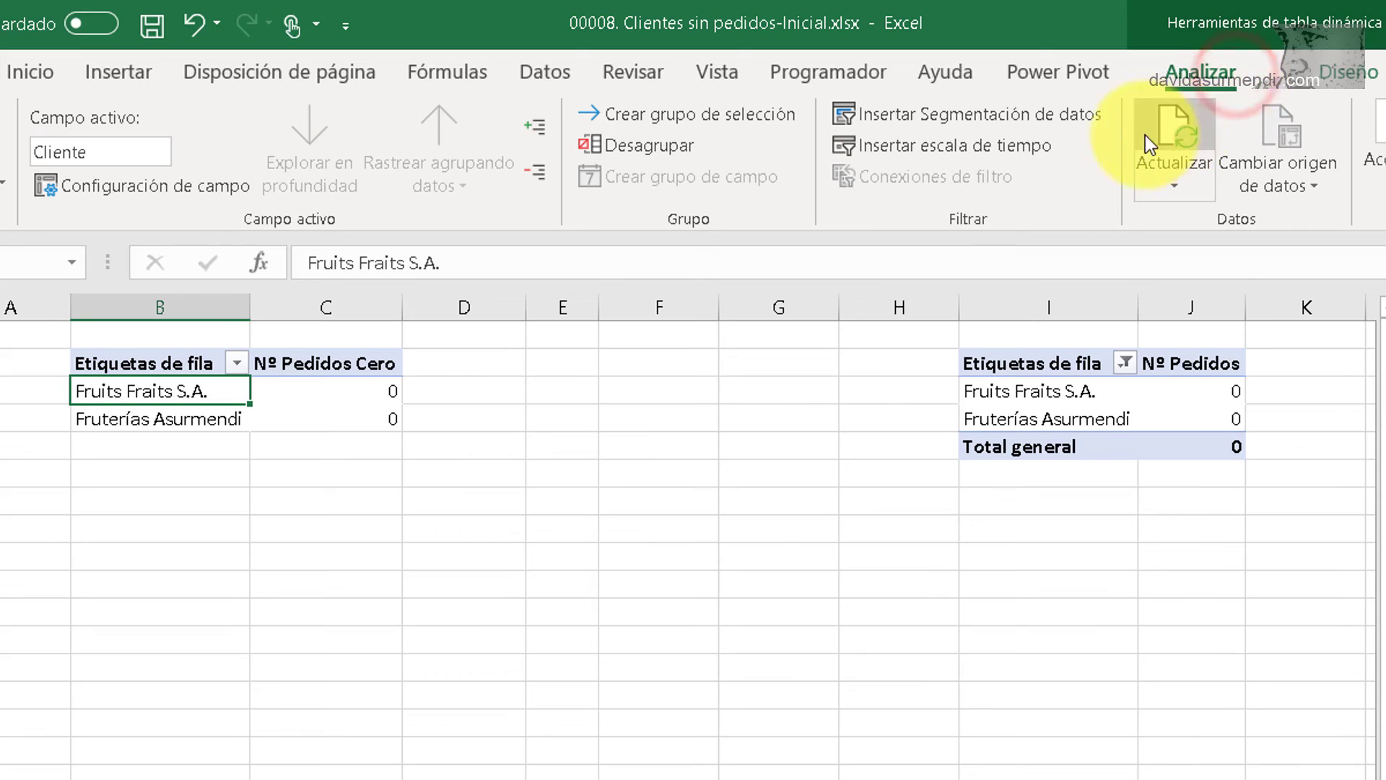
{"action": "left_click", "coordinate": [1055, 115]}
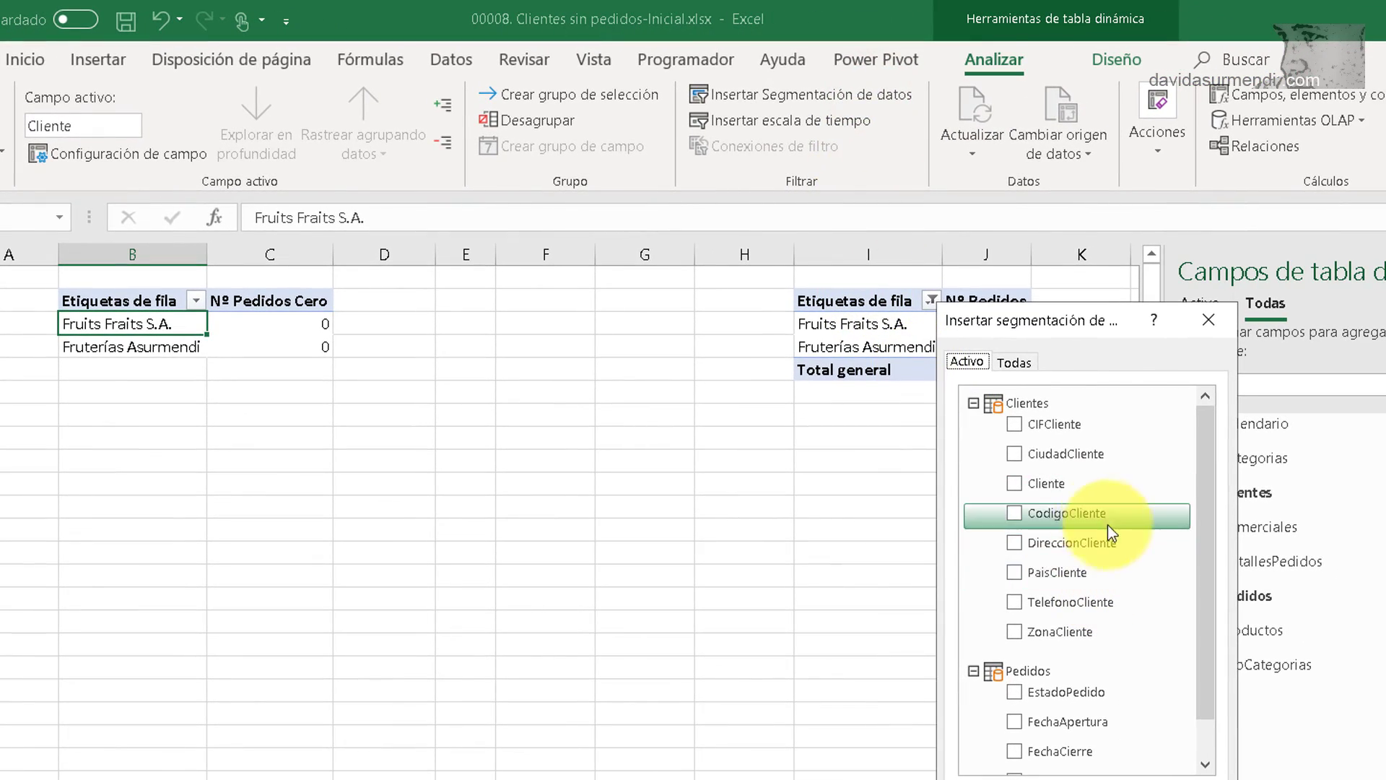
{"action": "left_click", "coordinate": [1046, 572]}
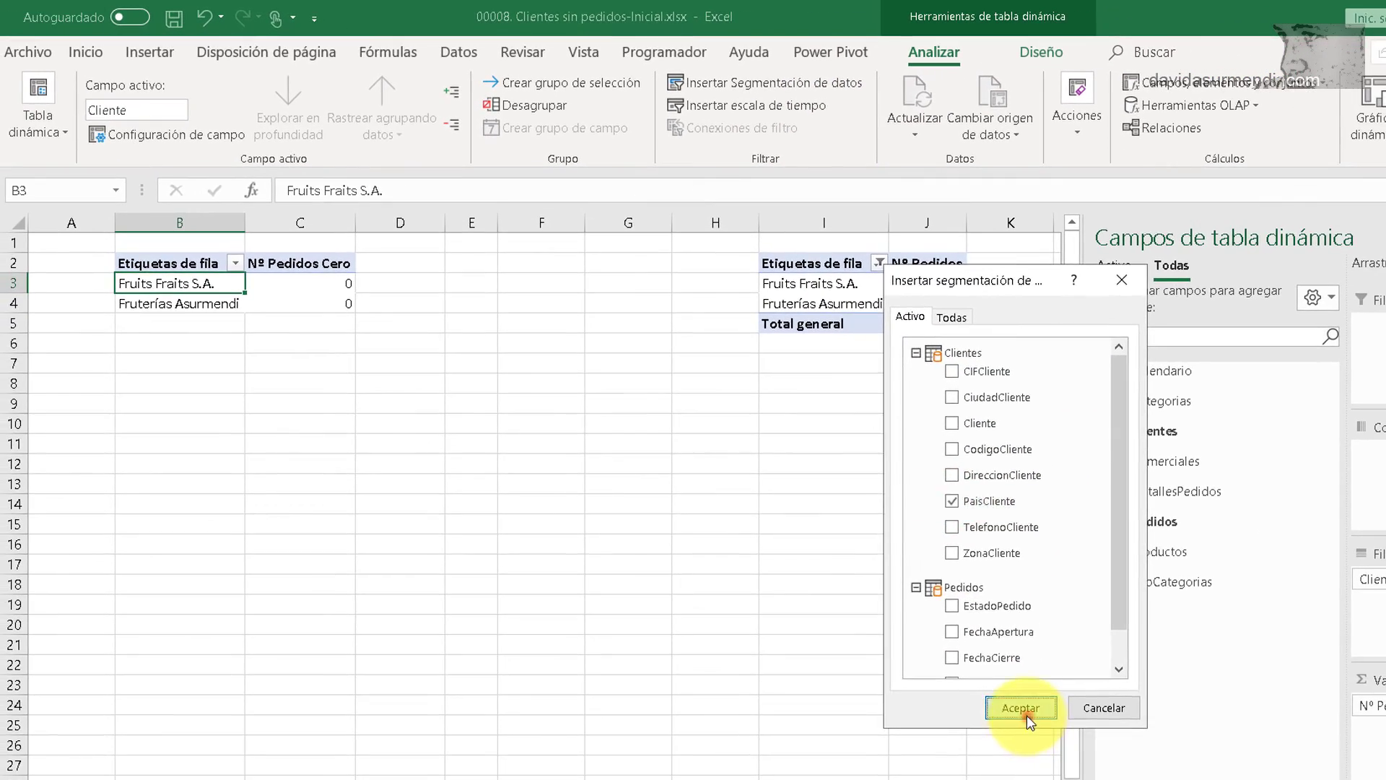
{"action": "left_click", "coordinate": [1027, 715]}
{"action": "left_click_drag", "start_coordinate": [506, 400], "coordinate": [318, 279]}
{"action": "left_click", "coordinate": [318, 279]}
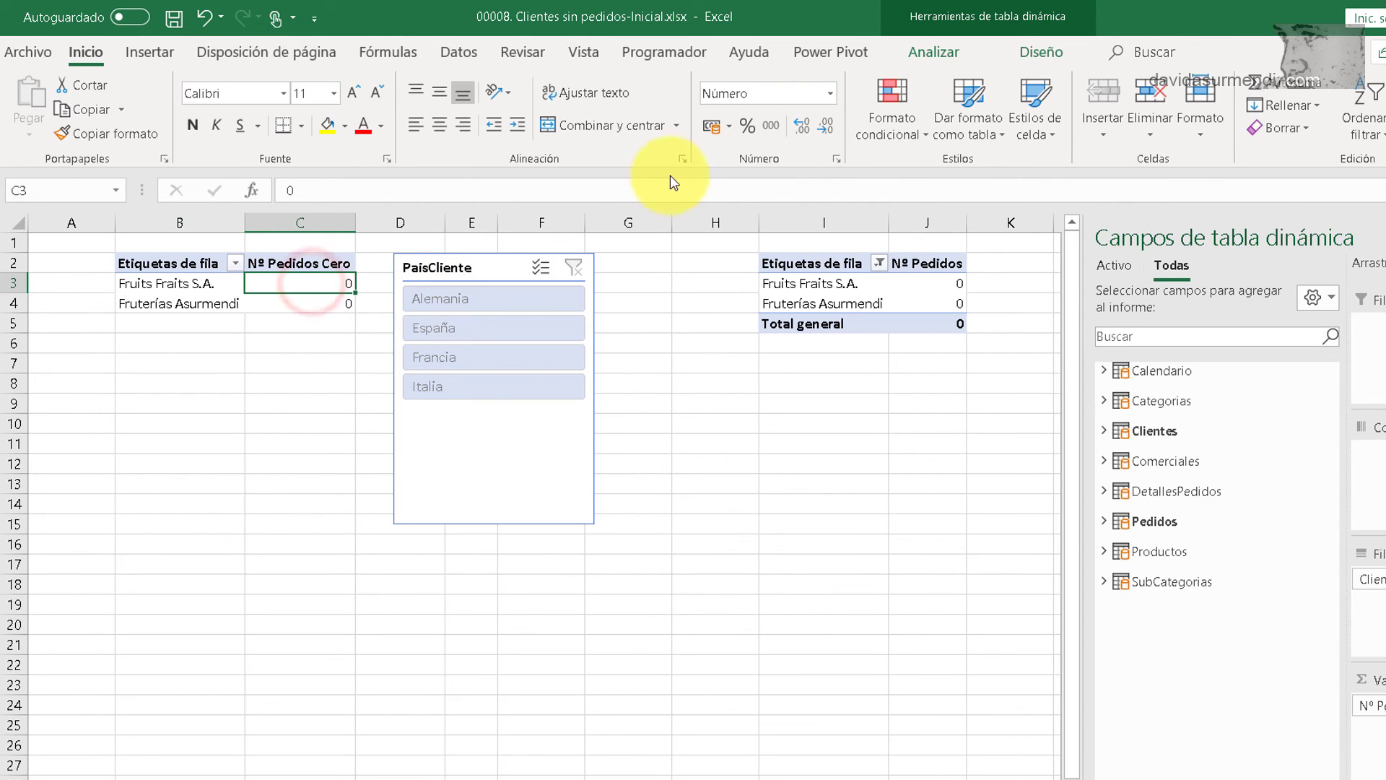
{"action": "left_click", "coordinate": [953, 55]}
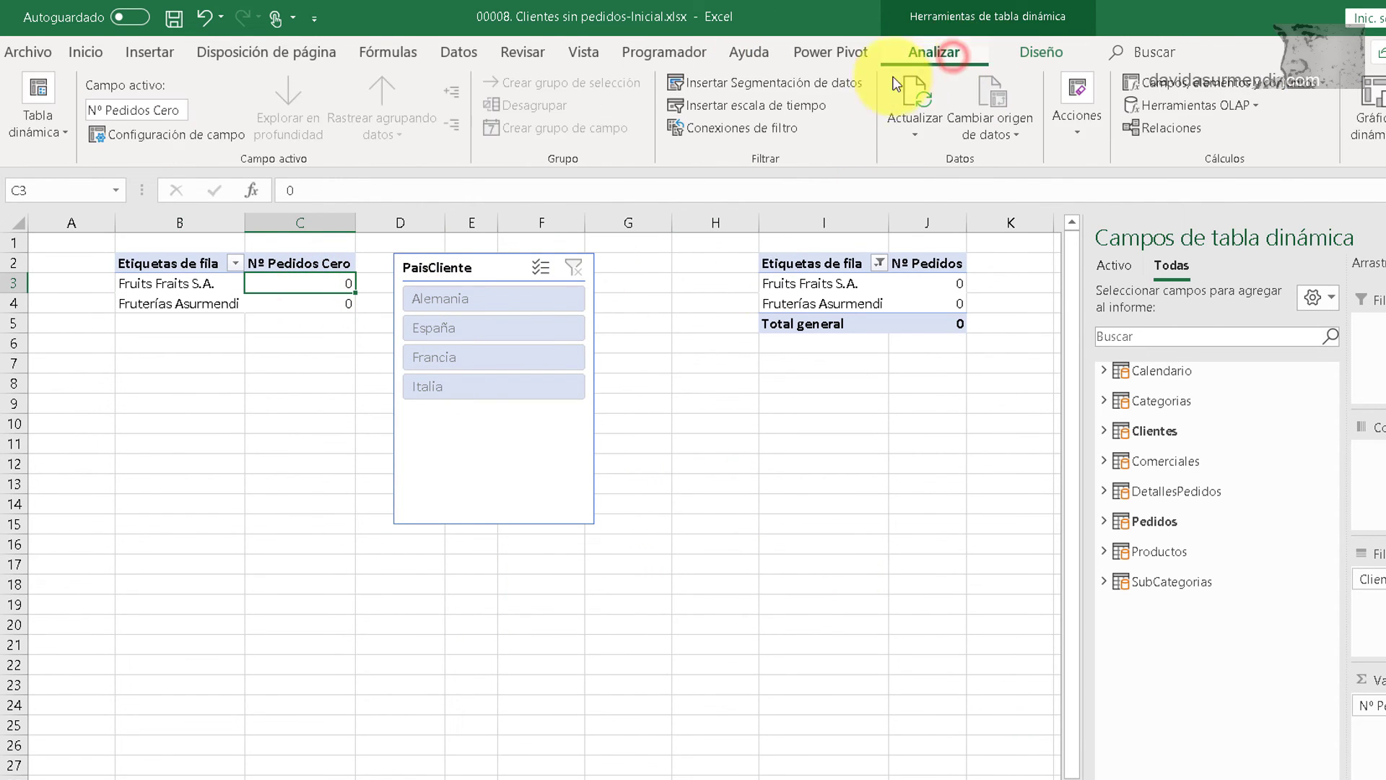
{"action": "left_click", "coordinate": [812, 84]}
{"action": "left_click", "coordinate": [915, 353]}
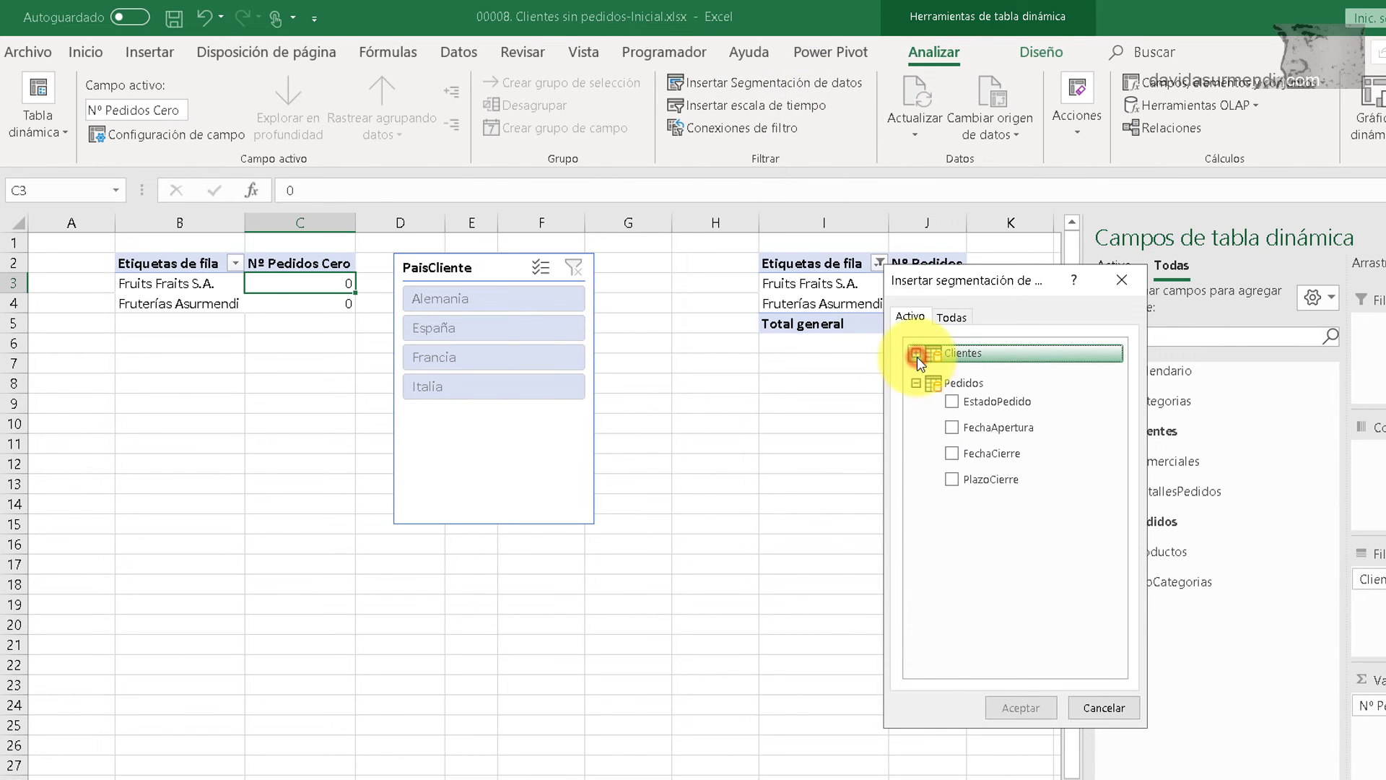
{"action": "left_click", "coordinate": [1128, 289]}
{"action": "left_click", "coordinate": [529, 269]}
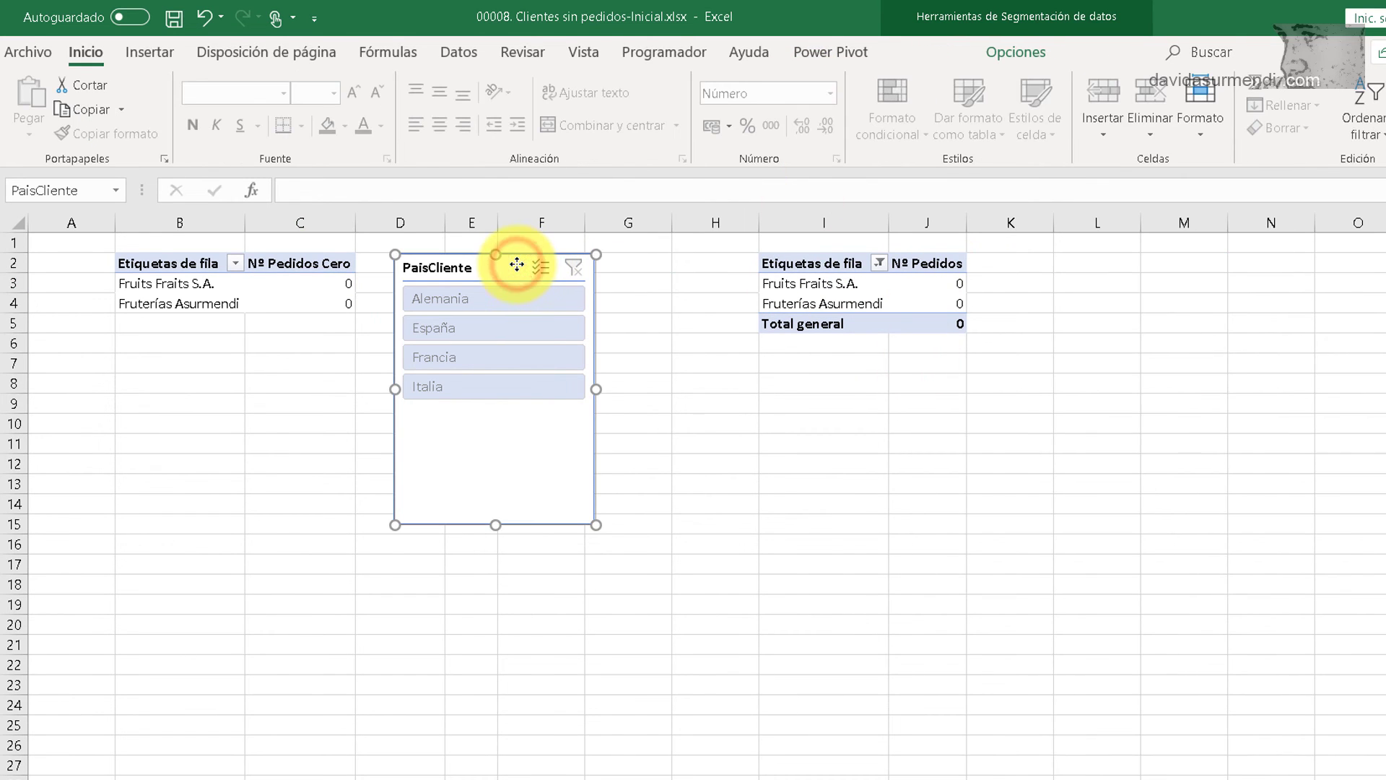
- Add the Año field of the Calendario table as a slicer for the Nº Pedidos Cero pivot table
{"action": "left_click", "coordinate": [283, 301]}
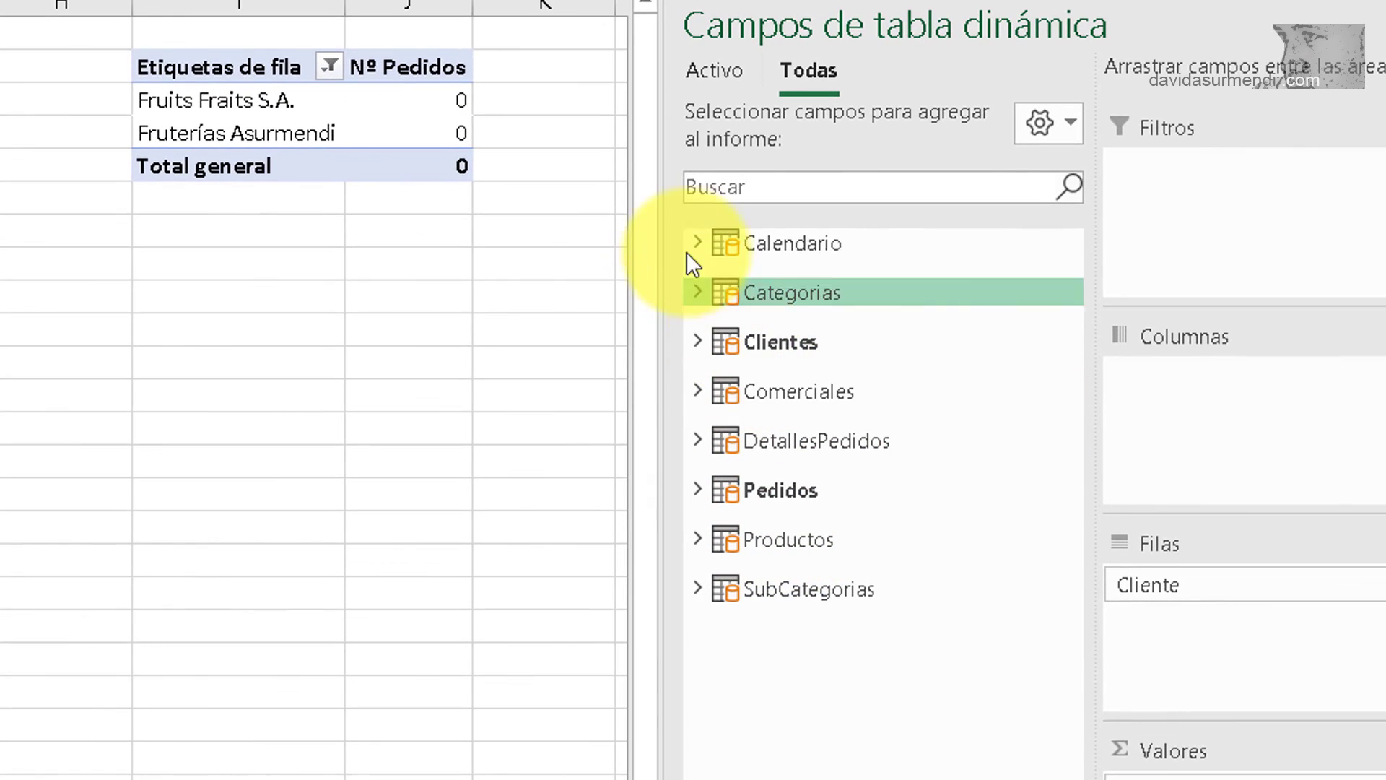
{"action": "left_click", "coordinate": [701, 244]}
{"action": "right_click", "coordinate": [764, 303]}
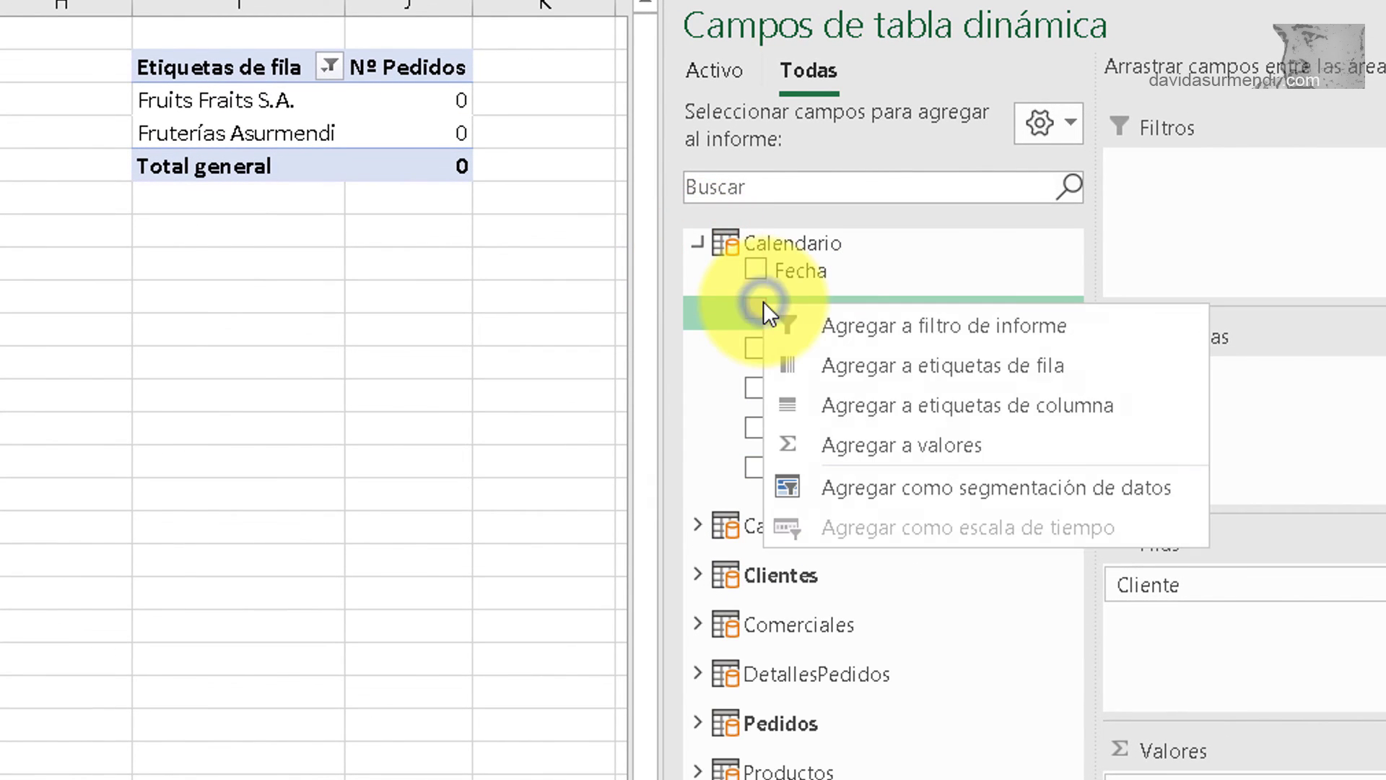
{"action": "left_click", "coordinate": [899, 486]}
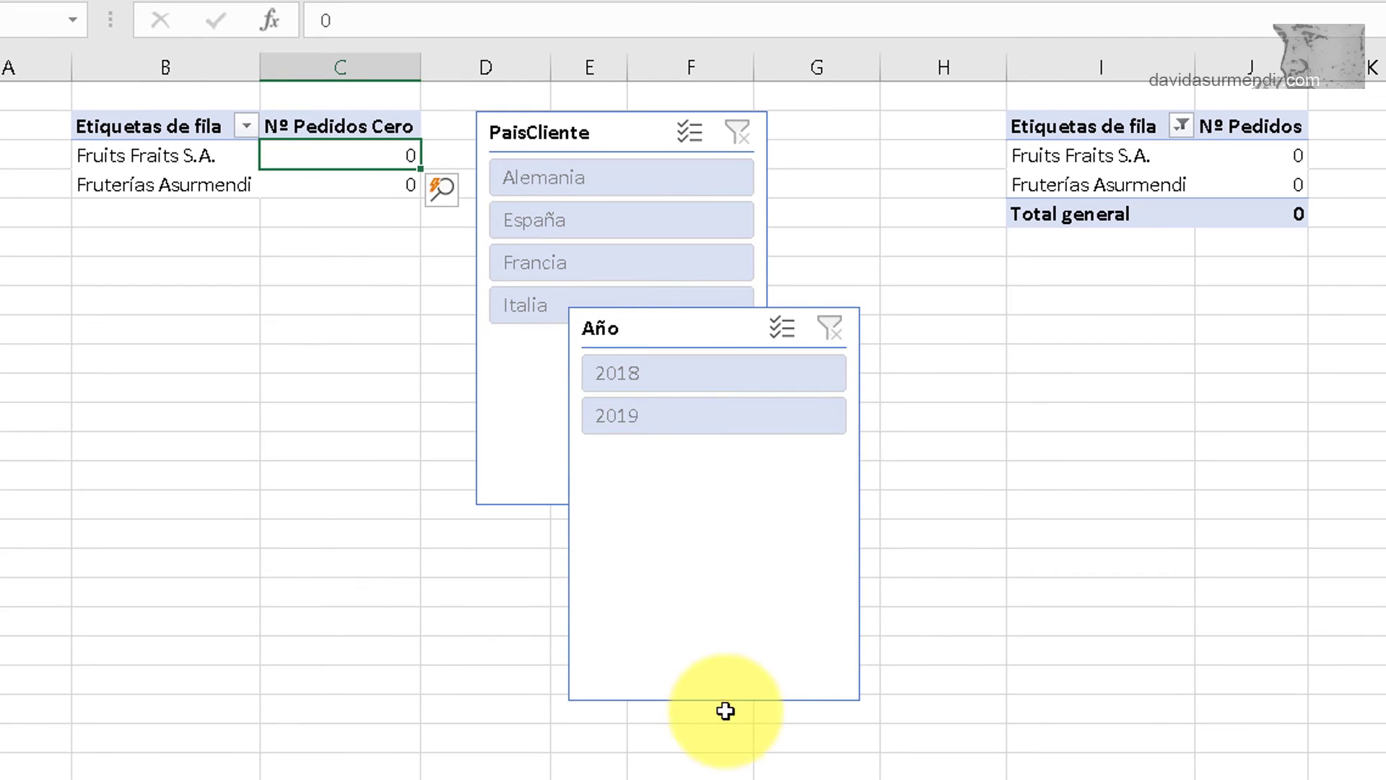
- Shrink the Año slicer to fit its two year buttons and place it between the PaisCliente slicer and the Nº Pedidos pivot table
{"action": "left_click", "coordinate": [378, 690]}
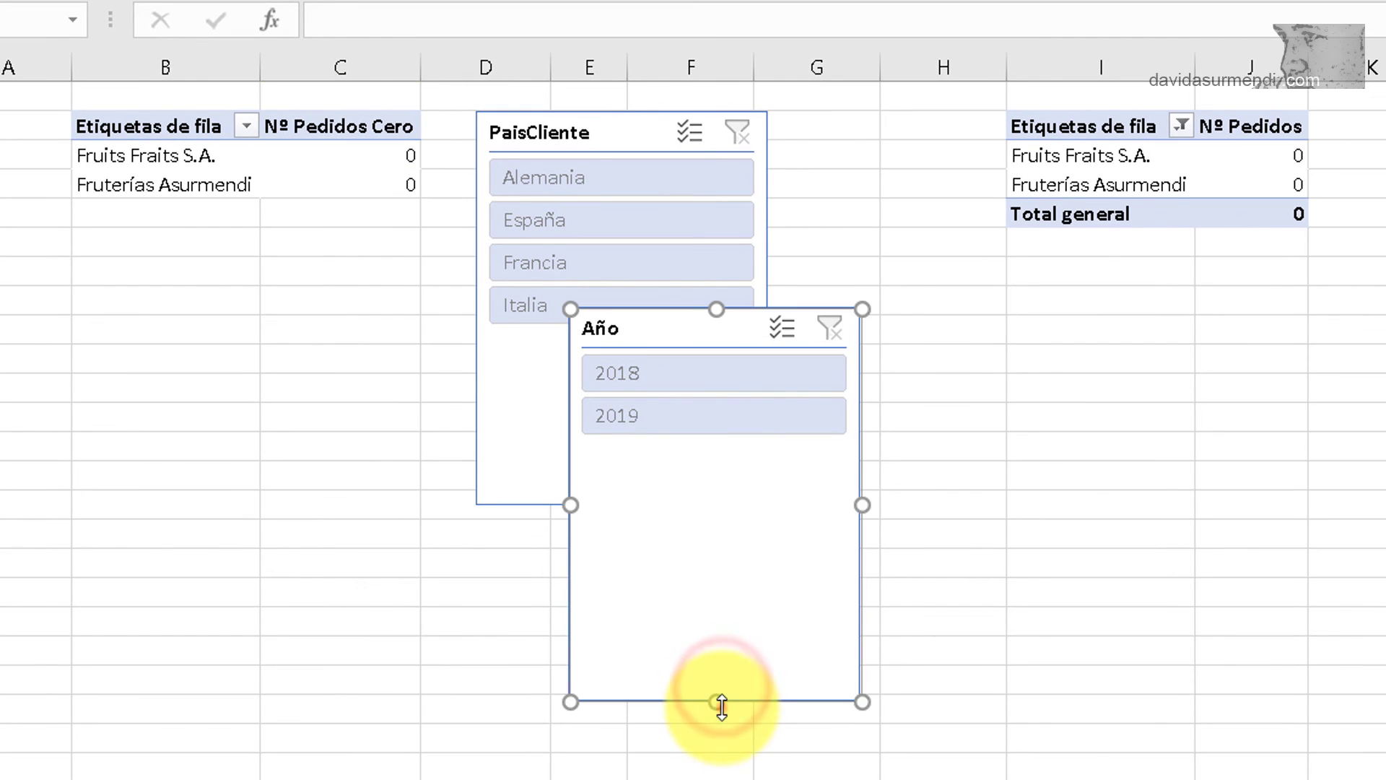
{"action": "left_click_drag", "start_coordinate": [722, 704], "coordinate": [714, 464]}
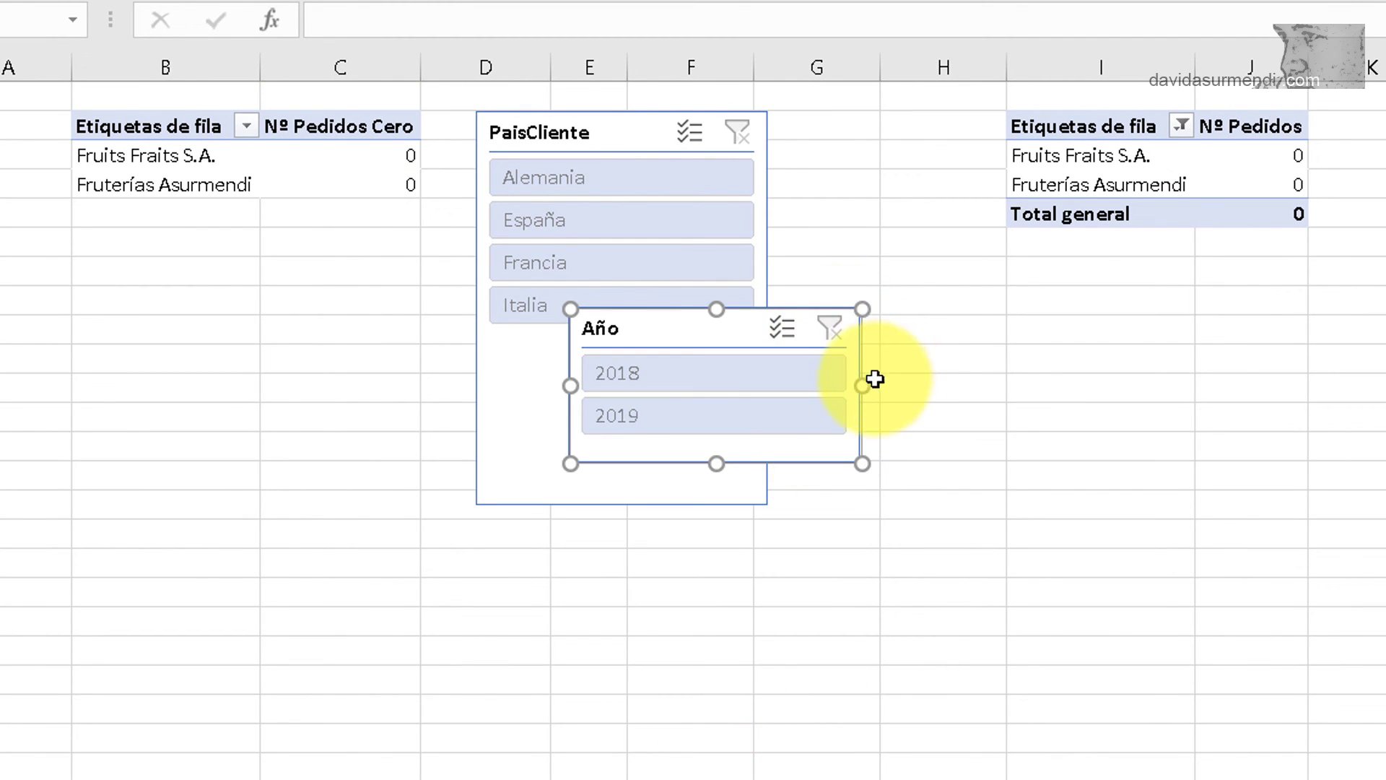
{"action": "left_click_drag", "start_coordinate": [870, 384], "coordinate": [774, 383]}
{"action": "left_click_drag", "start_coordinate": [632, 342], "coordinate": [847, 142]}
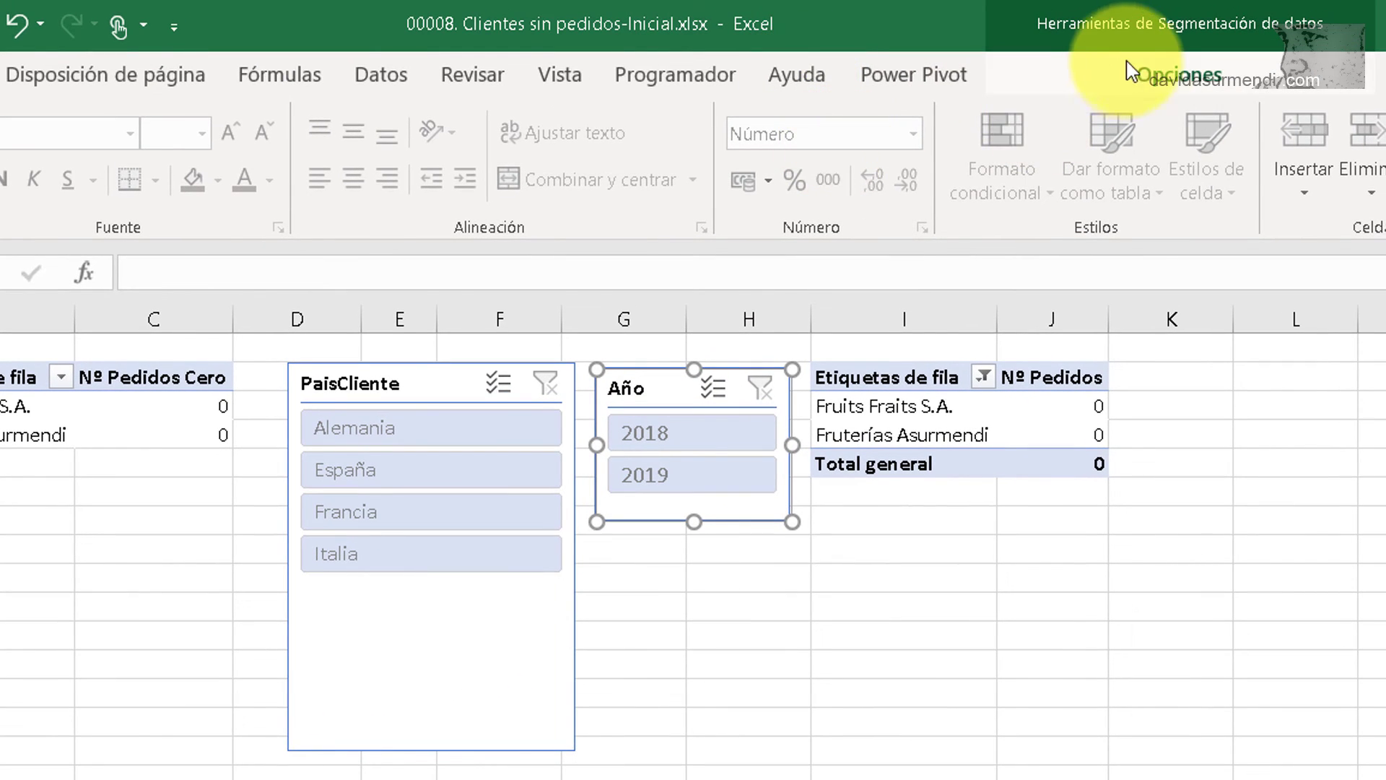
- Apply the light orange slicer style to the Año slicer
{"action": "left_click", "coordinate": [1130, 72]}
{"action": "left_click", "coordinate": [356, 153]}
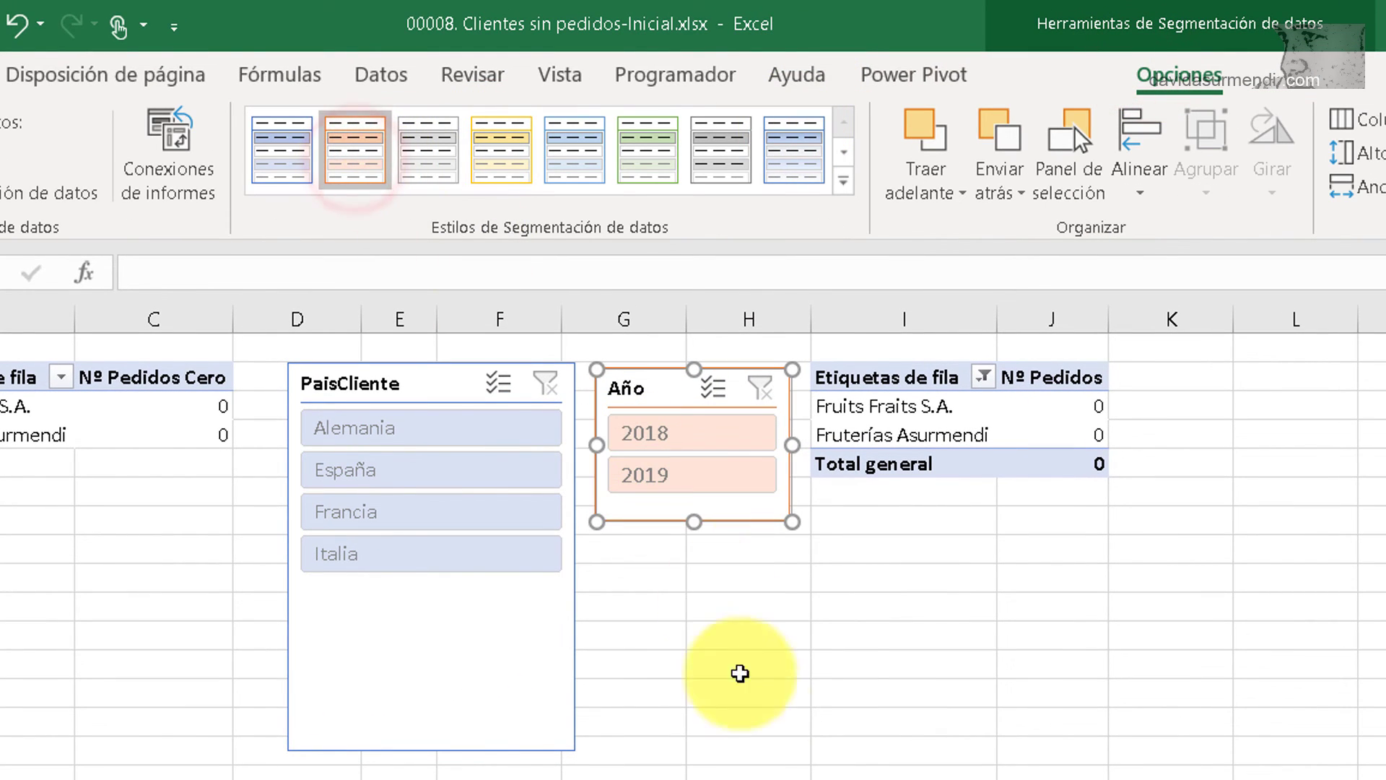
- Test the PaisCliente slicer on the Nº Pedidos Cero pivot table country by country, ending with Italia, and clear its filter
{"action": "left_click", "coordinate": [757, 740]}
{"action": "left_click", "coordinate": [442, 427]}
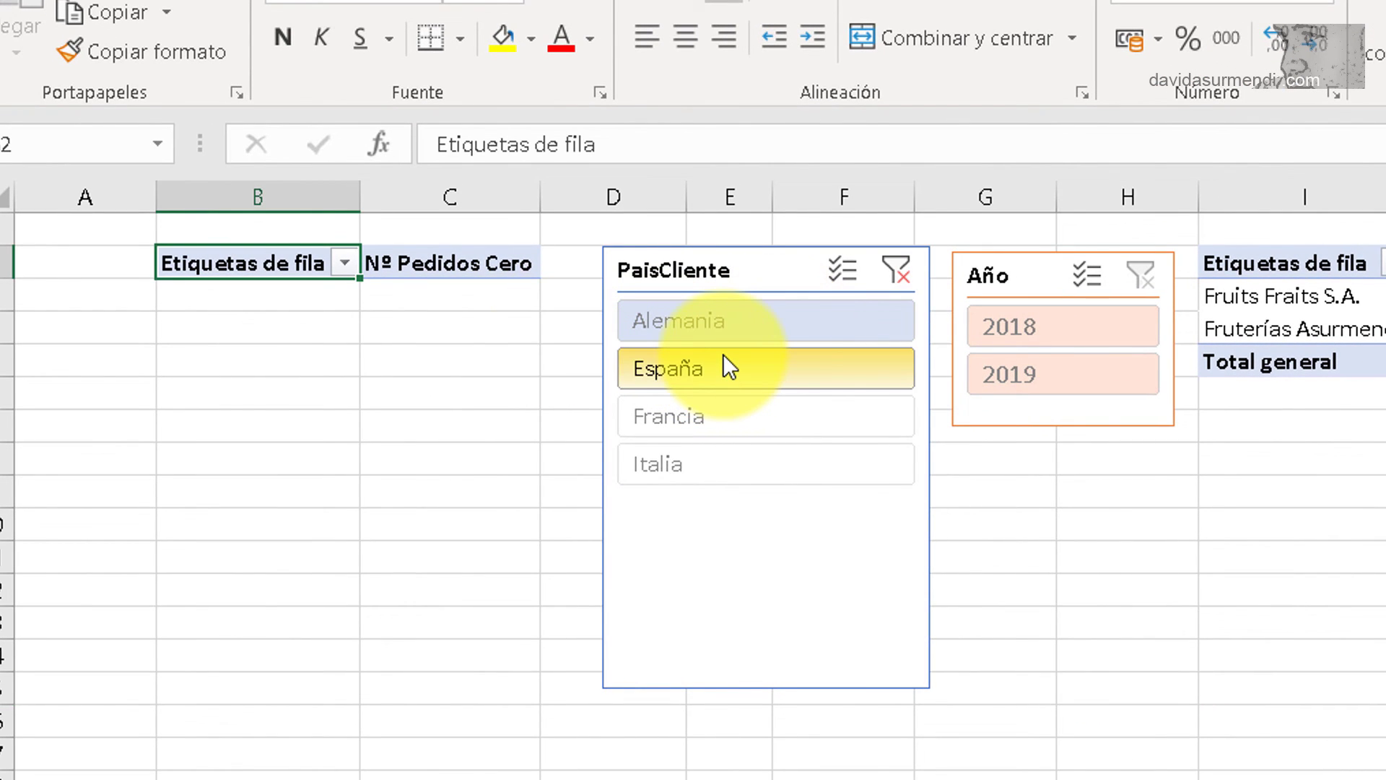
{"action": "left_click", "coordinate": [724, 358]}
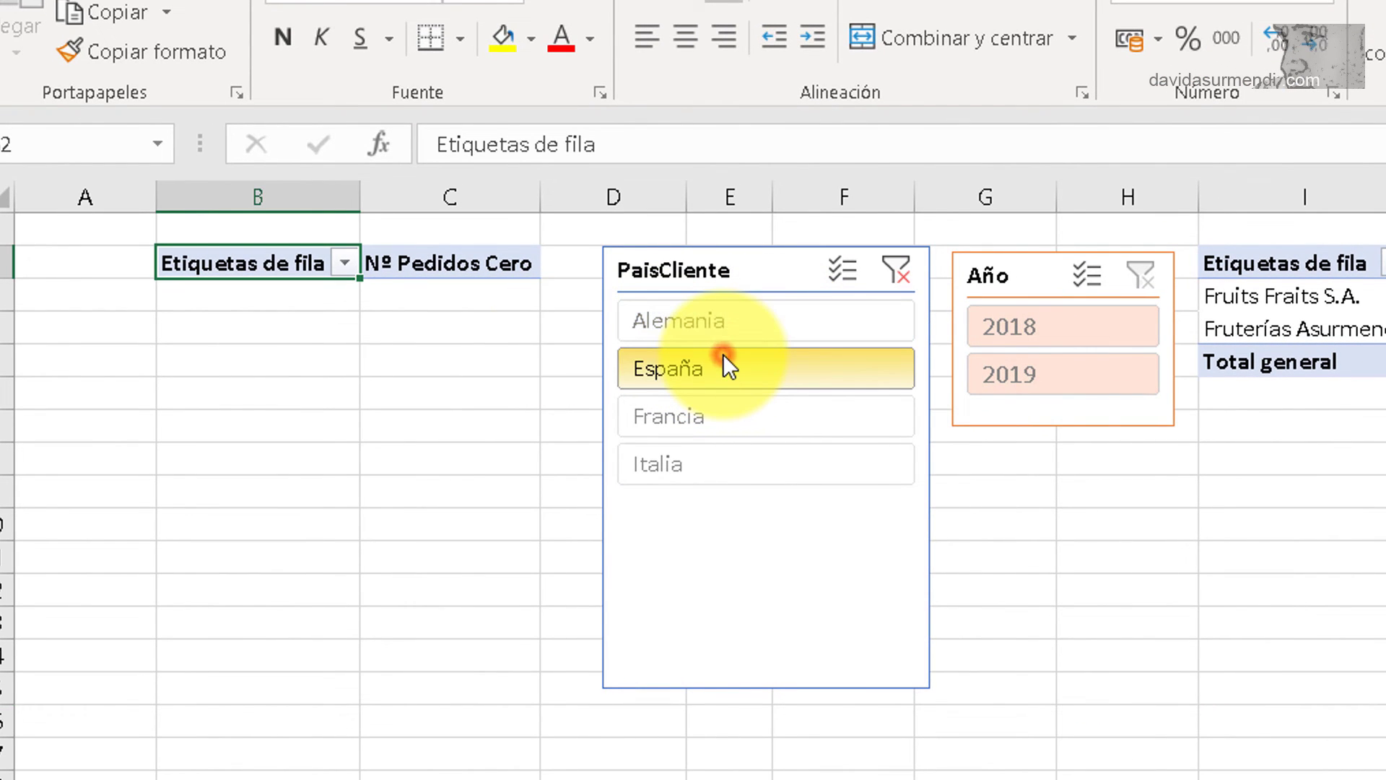
{"action": "left_click", "coordinate": [725, 413]}
{"action": "left_click", "coordinate": [757, 462]}
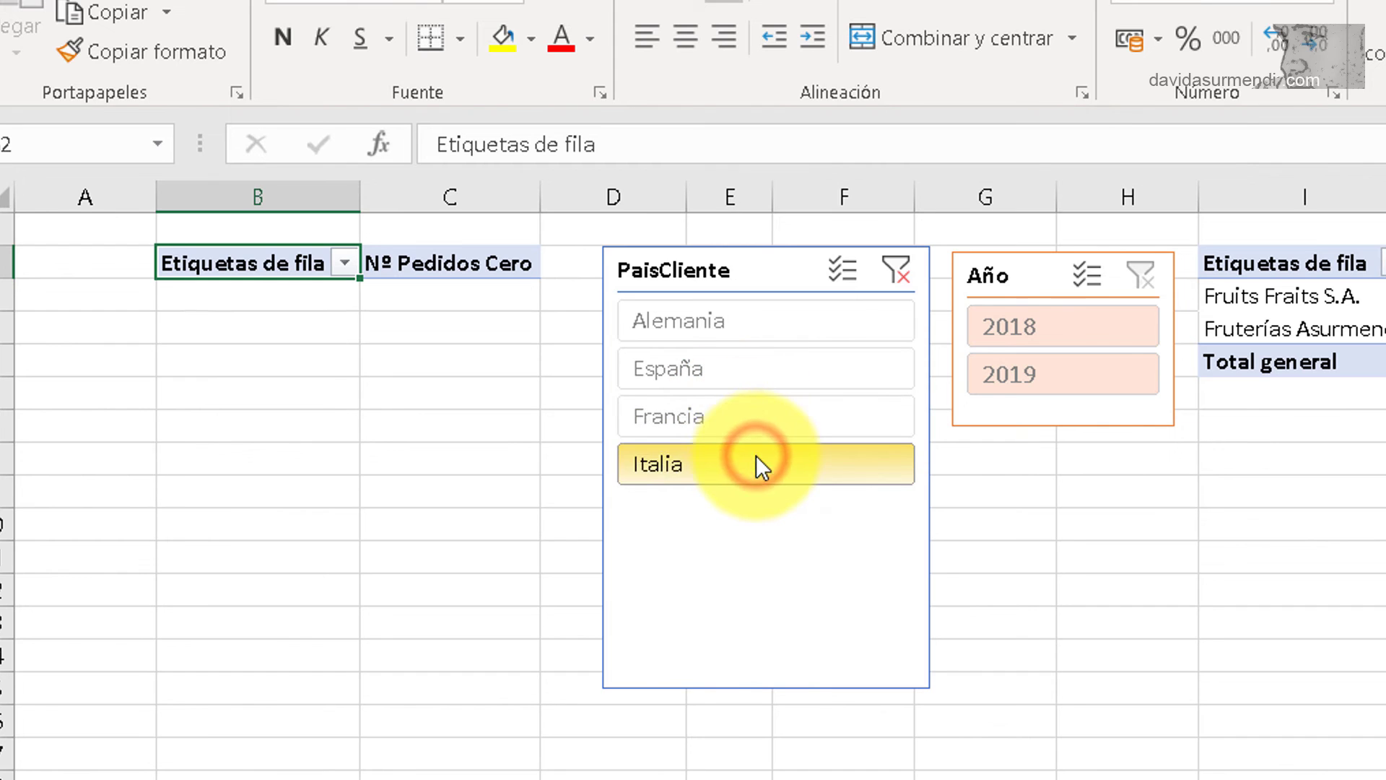
{"action": "left_click", "coordinate": [893, 273]}
- Test the Año slicer by switching the Nº Pedidos Cero pivot table between 2018 and 2019, and clear its filter
{"action": "left_click", "coordinate": [1025, 330]}
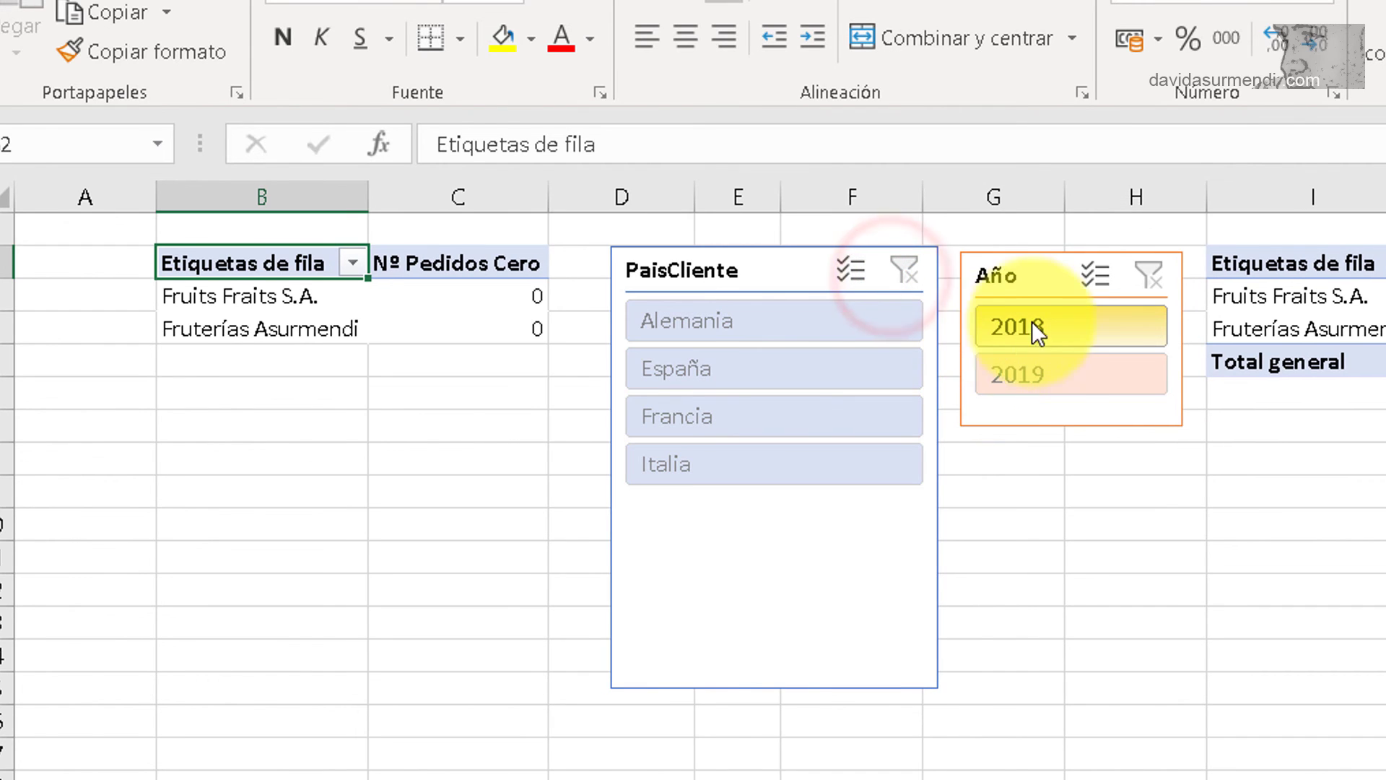
{"action": "left_click", "coordinate": [1044, 368]}
{"action": "left_click", "coordinate": [1032, 325]}
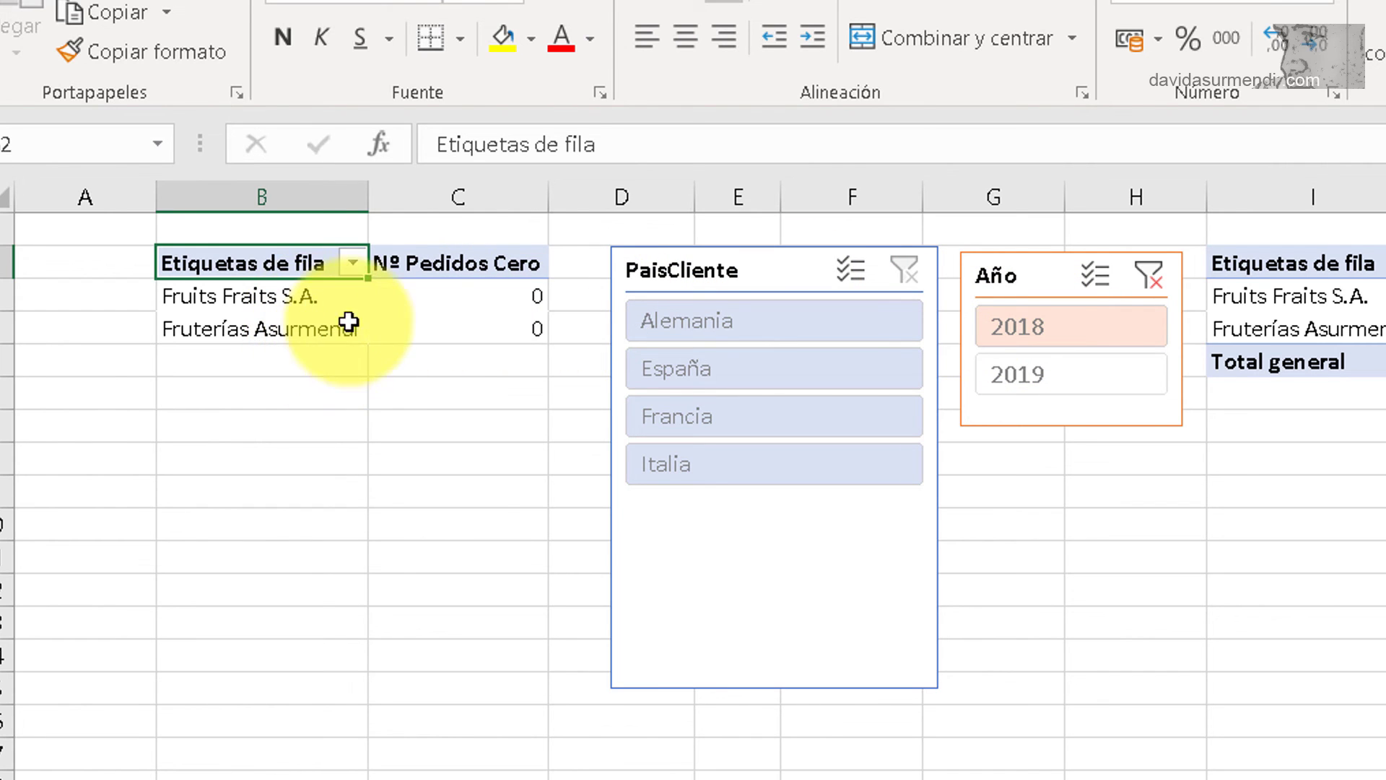
{"action": "left_click", "coordinate": [1028, 373]}
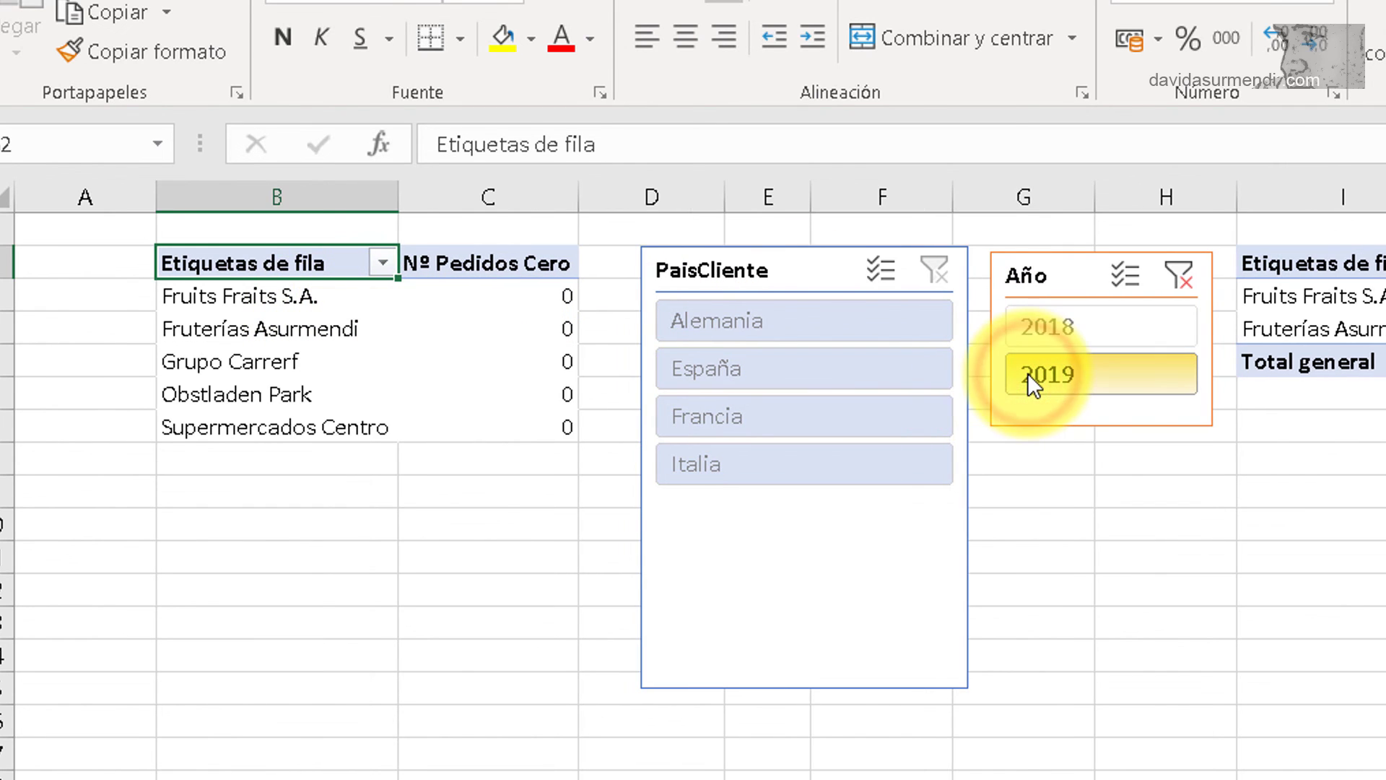
{"action": "left_click", "coordinate": [1173, 282]}
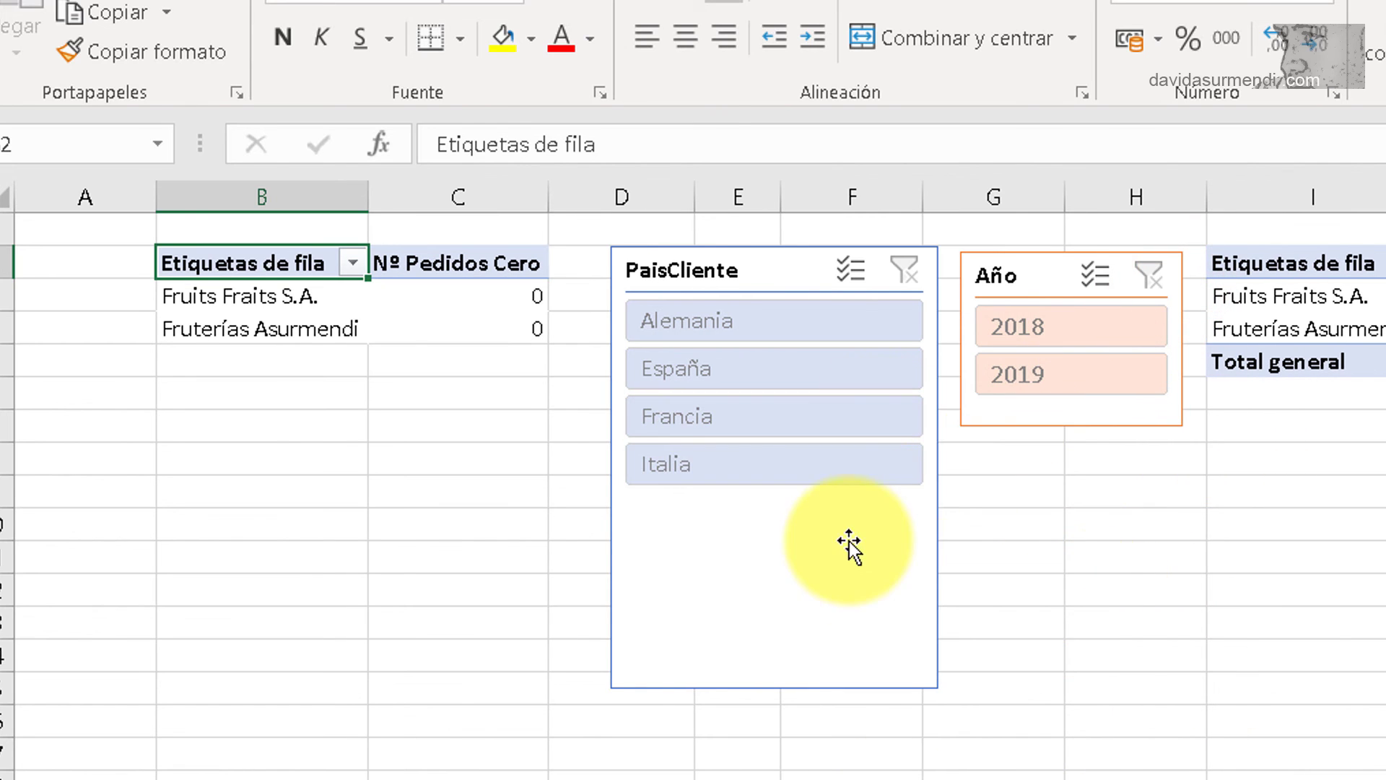
- Connect the PaisCliente slicer to TablaDinámica1 as well and filter both pivot tables by Francia and finally Alemania
{"action": "left_click", "coordinate": [826, 325]}
{"action": "left_click", "coordinate": [813, 366]}
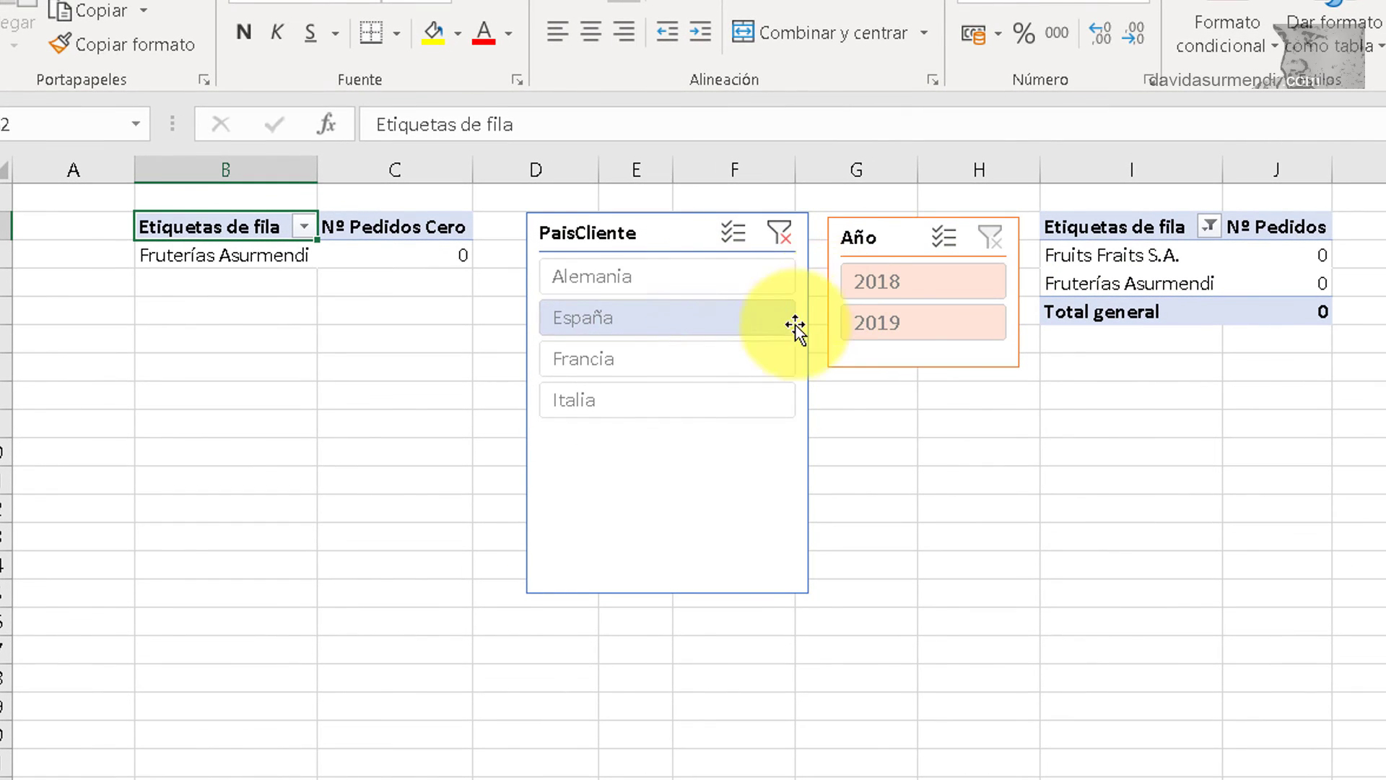
{"action": "left_click", "coordinate": [662, 228]}
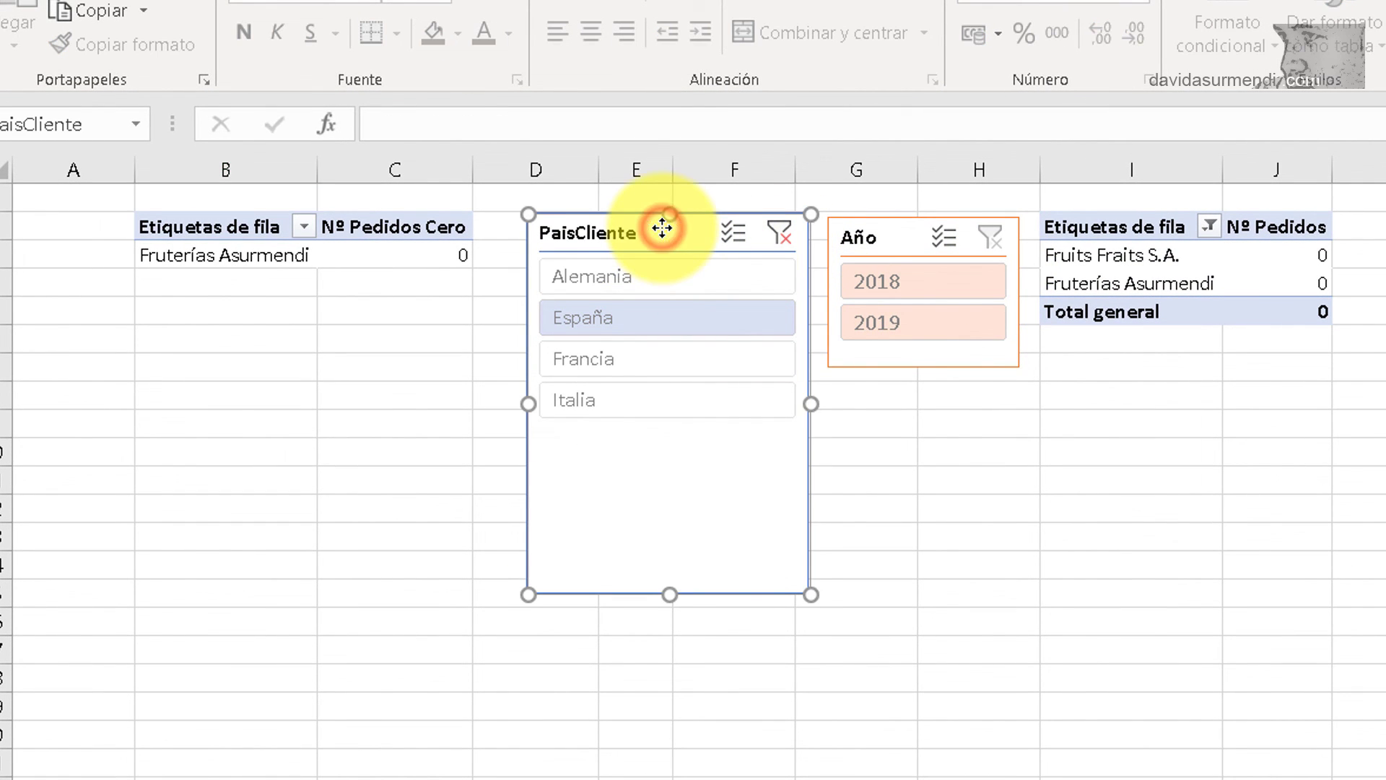
{"action": "right_click", "coordinate": [619, 223]}
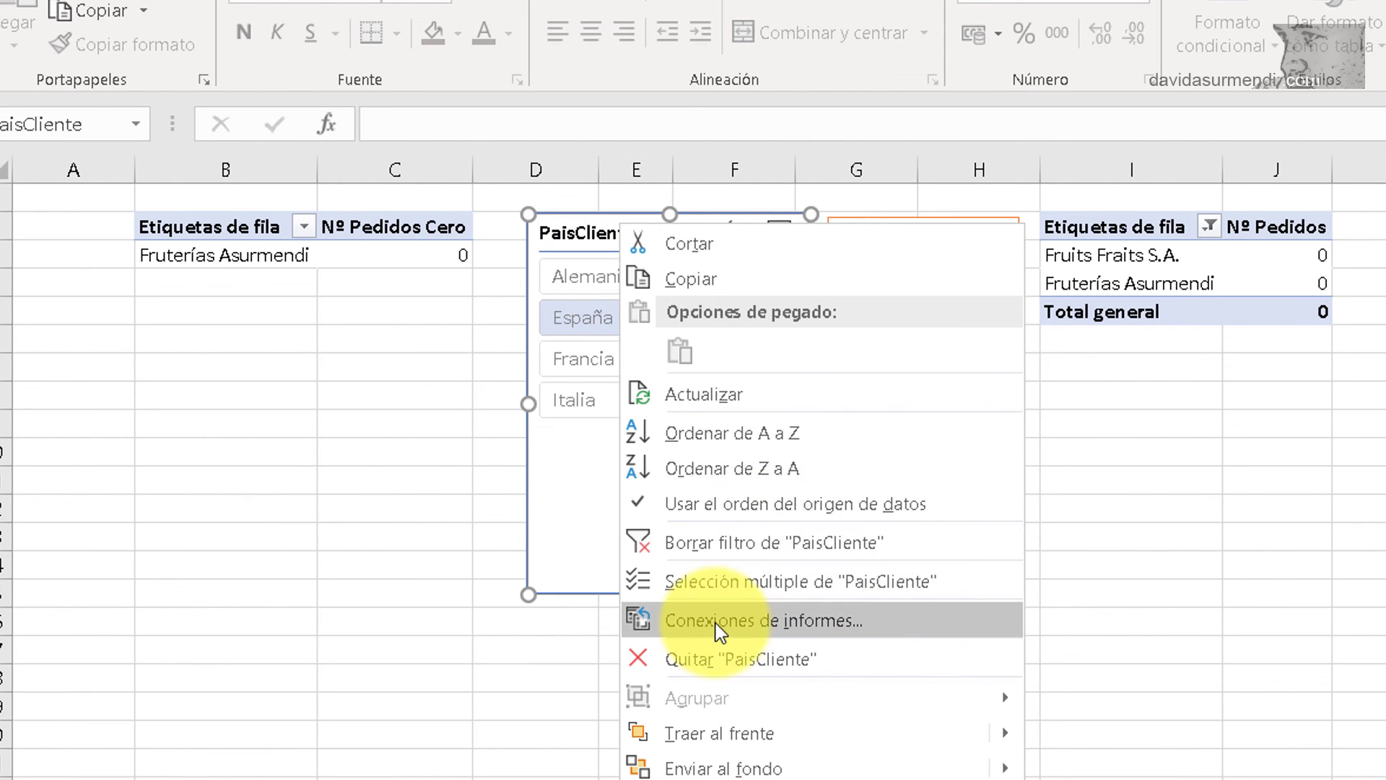
{"action": "left_click", "coordinate": [777, 636]}
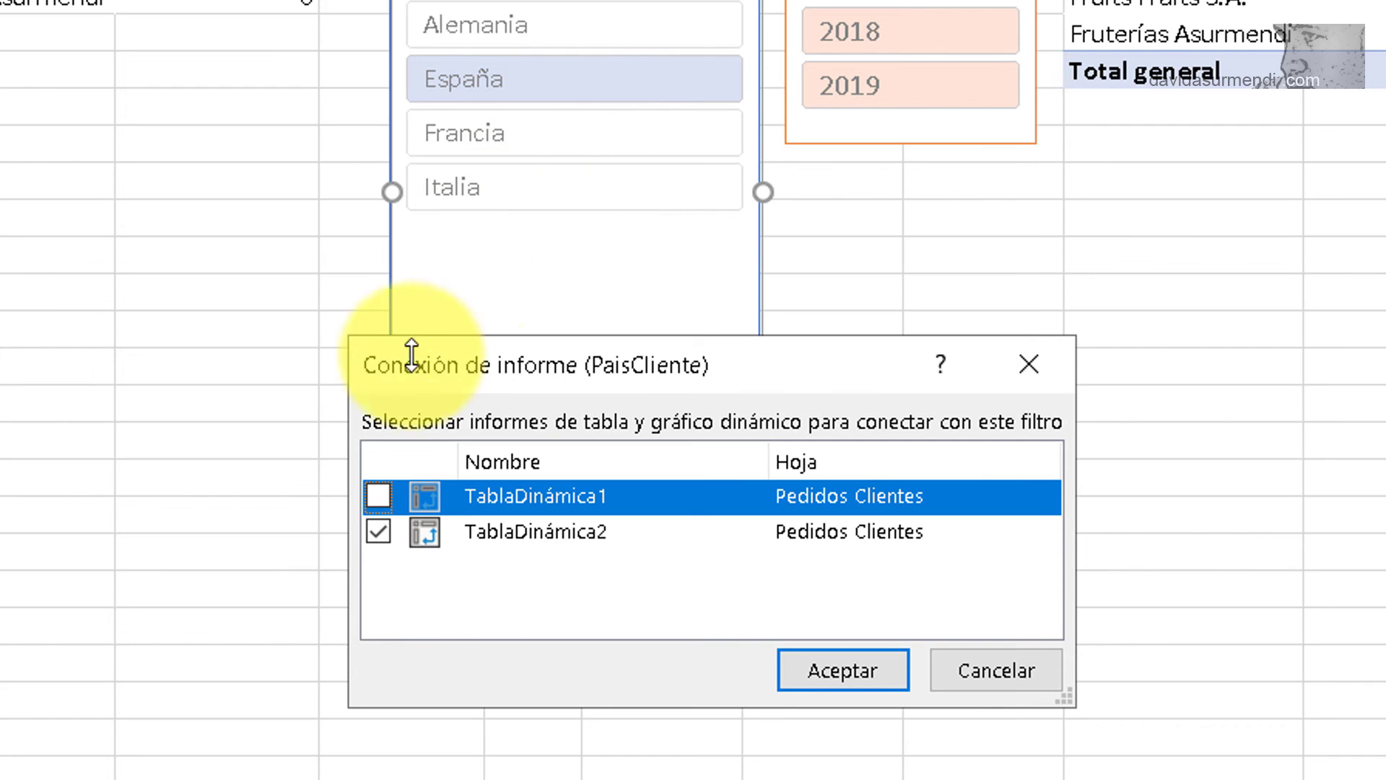
{"action": "left_click", "coordinate": [387, 497]}
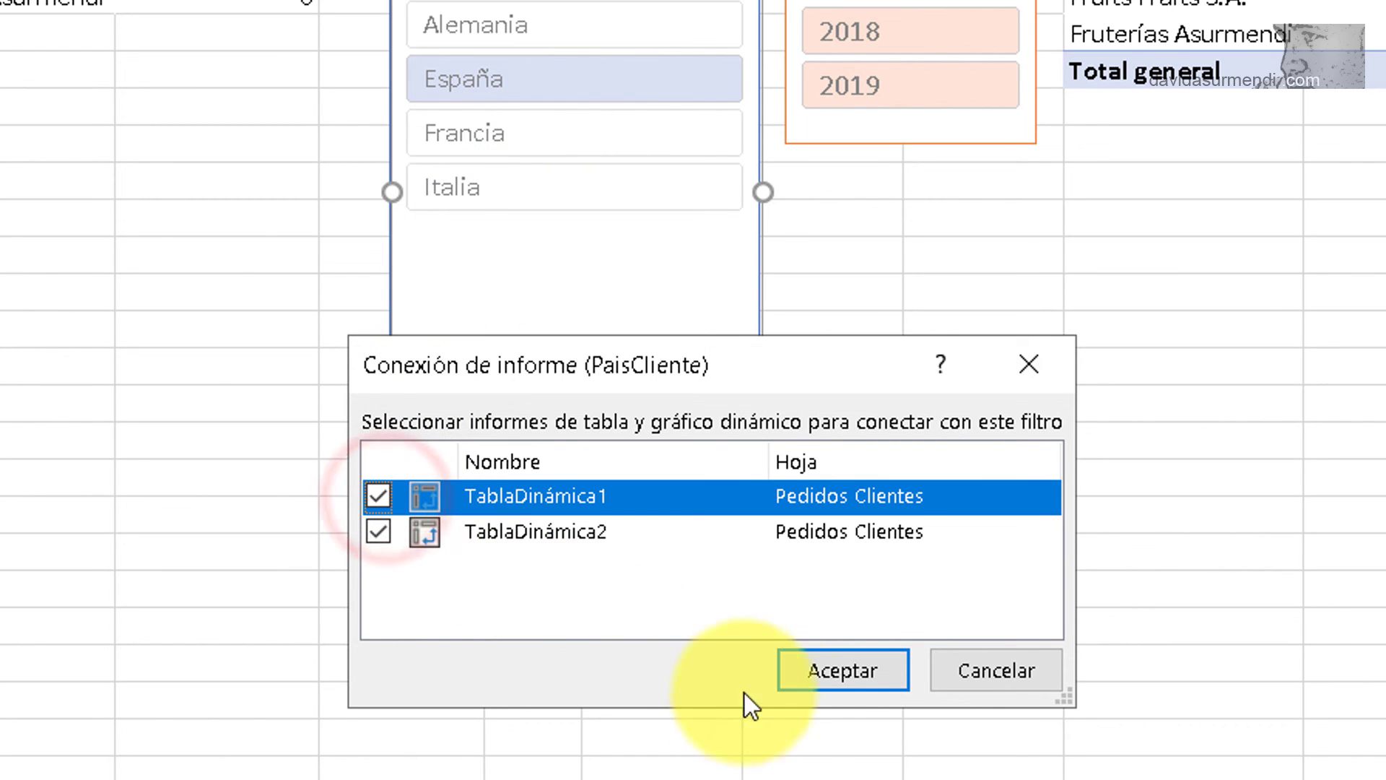
{"action": "left_click", "coordinate": [805, 679]}
{"action": "left_click", "coordinate": [648, 133]}
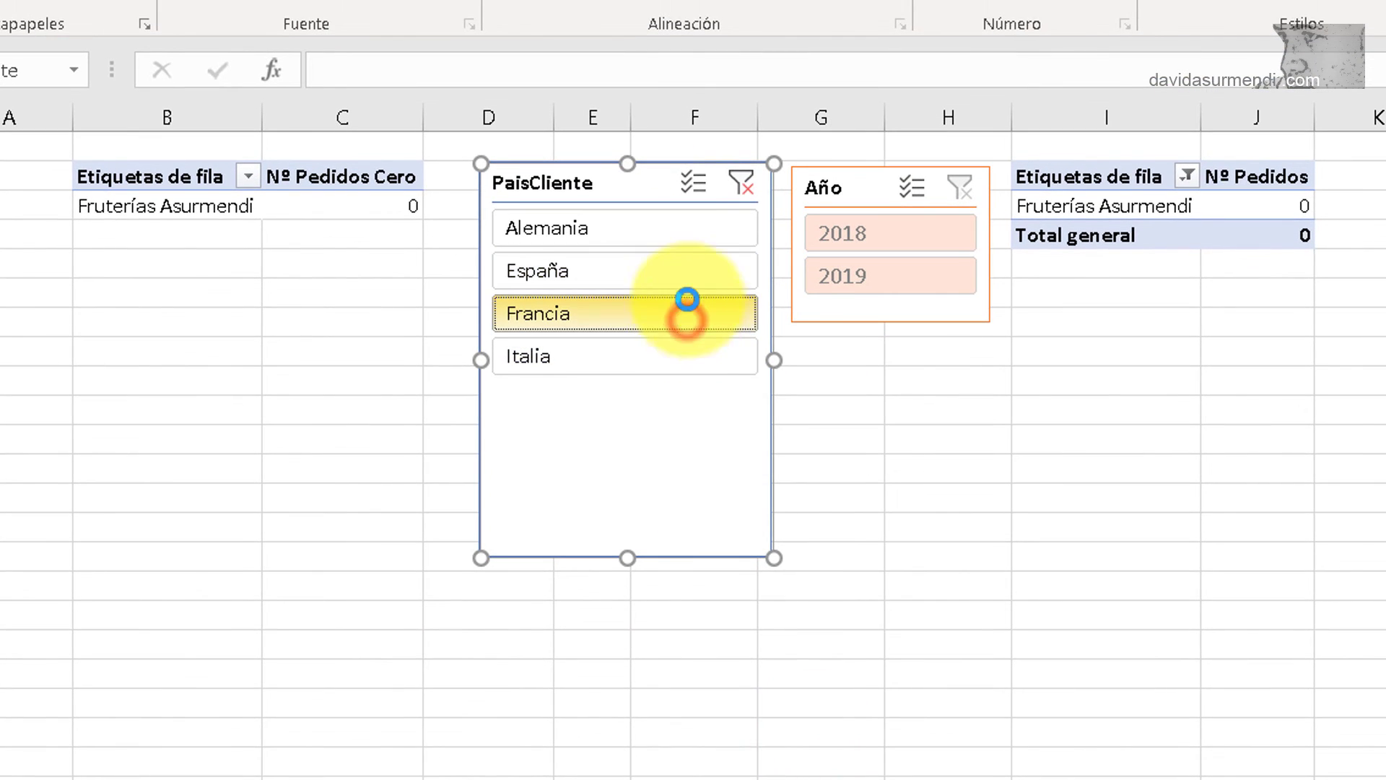
{"action": "left_click", "coordinate": [688, 237]}
- Connect the Año slicer to TablaDinámica1 in addition to TablaDinámica2
{"action": "right_click", "coordinate": [845, 185]}
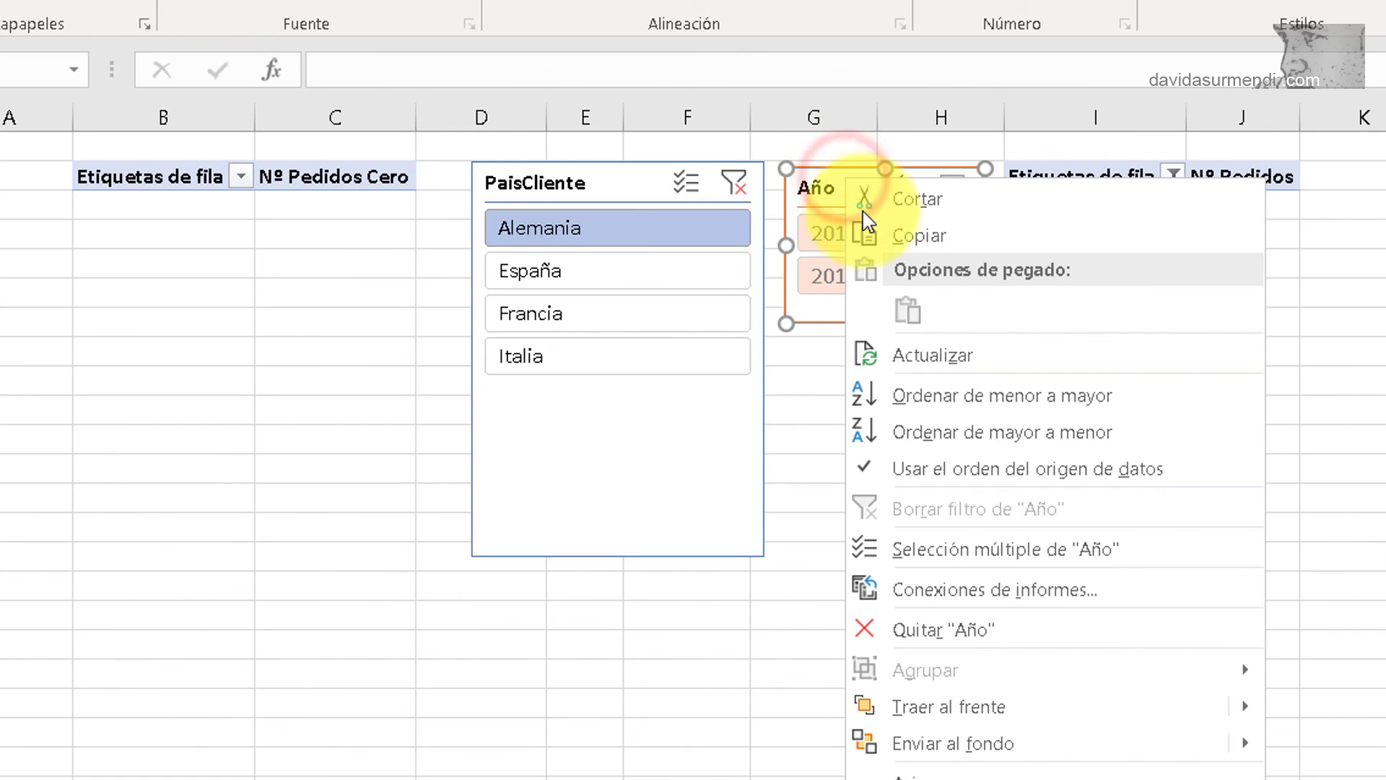
{"action": "left_click", "coordinate": [978, 588]}
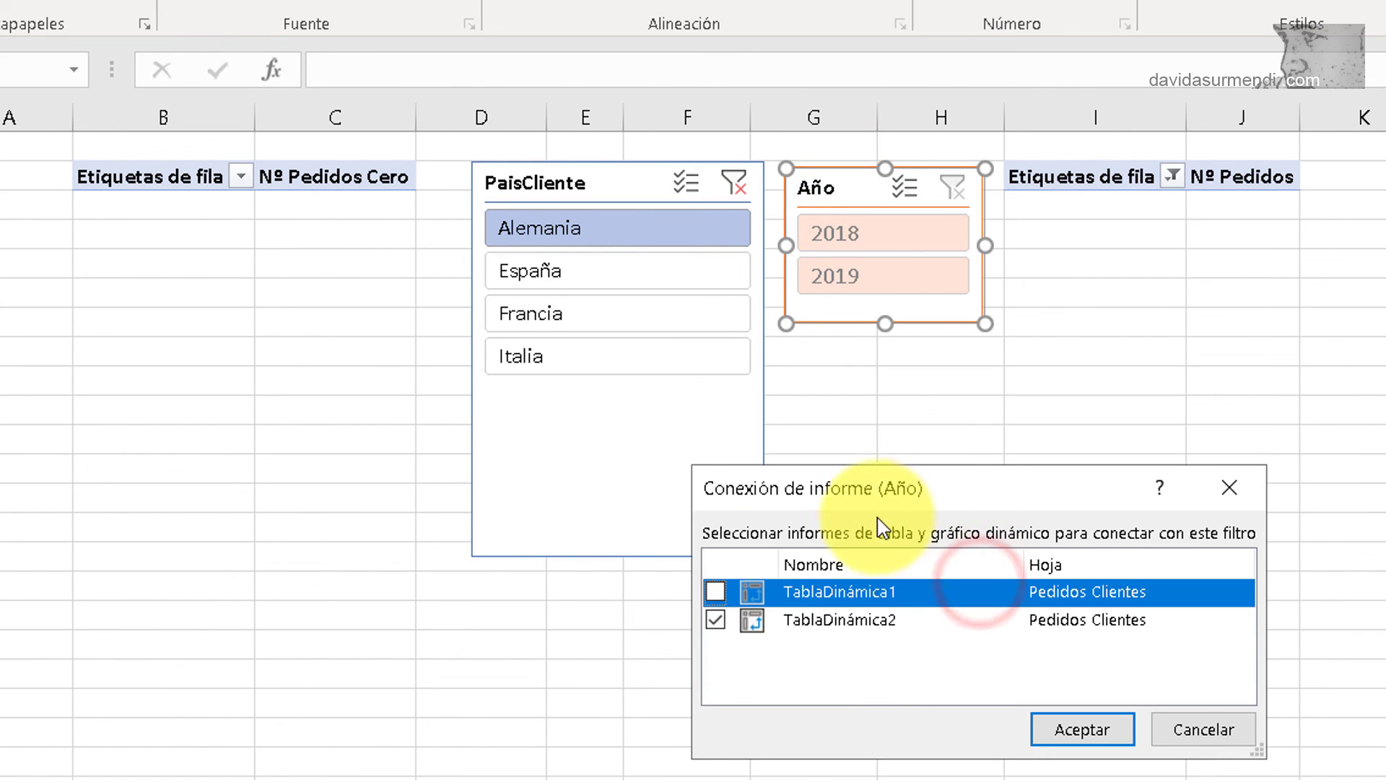
{"action": "left_click", "coordinate": [718, 590]}
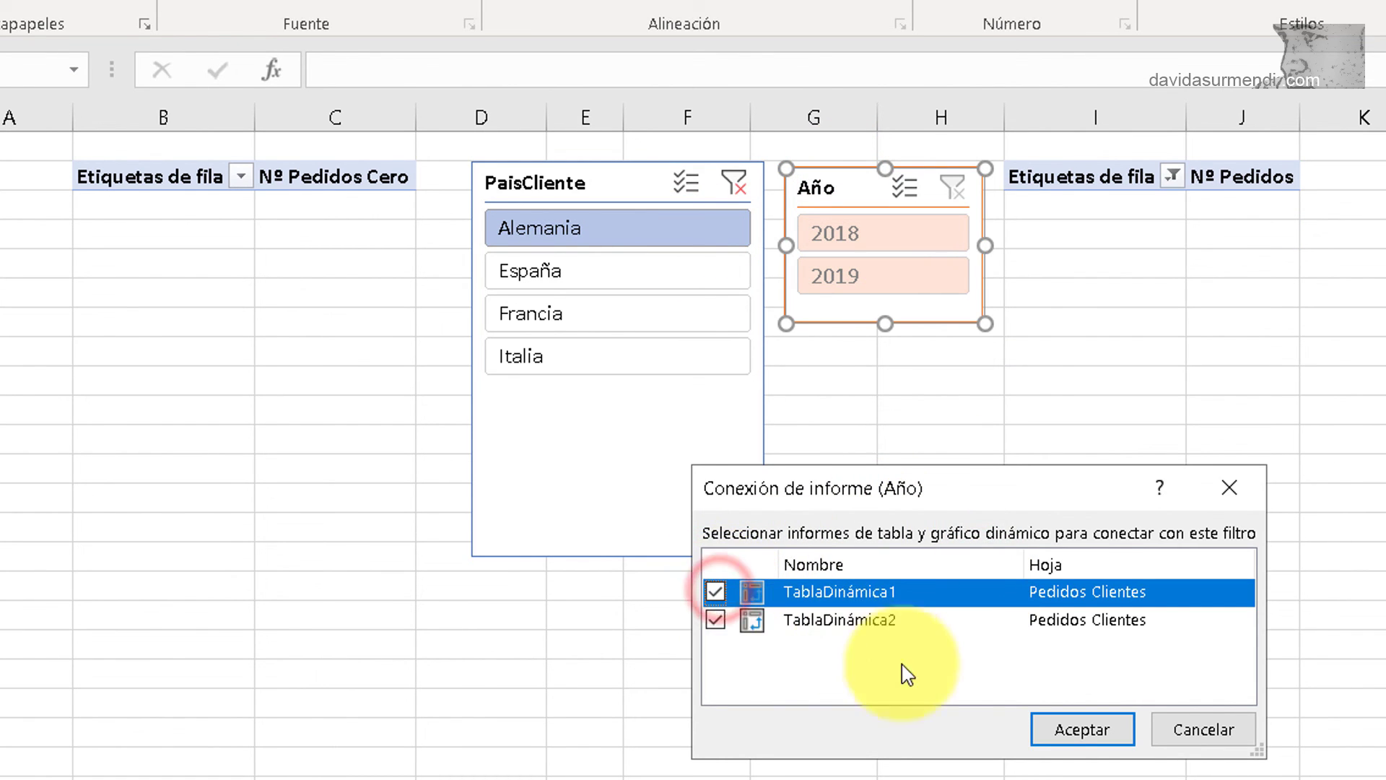
{"action": "left_click", "coordinate": [1076, 729]}
- Compare both pivot tables for Alemania in 2019 and 2018, and for España and Francia in 2018
{"action": "left_click", "coordinate": [860, 241]}
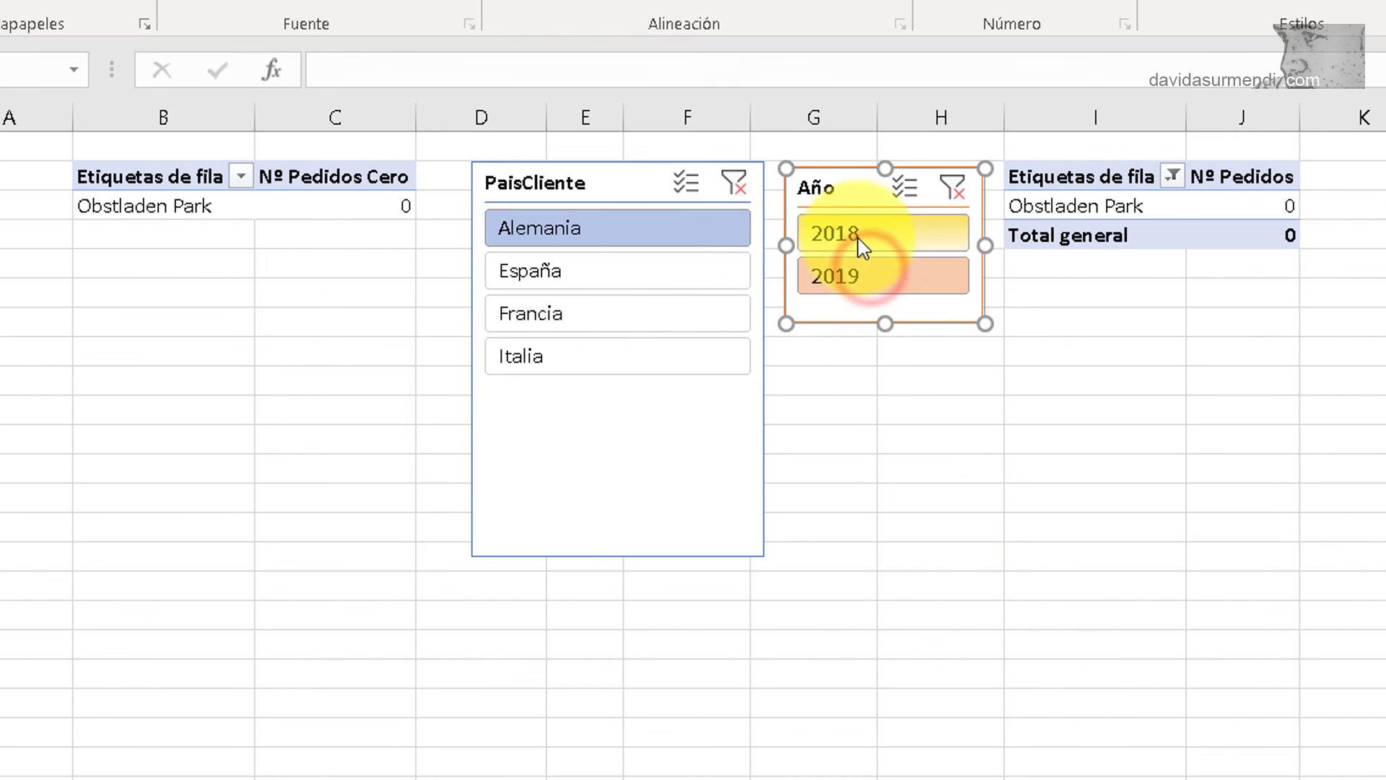
{"action": "left_click", "coordinate": [857, 236]}
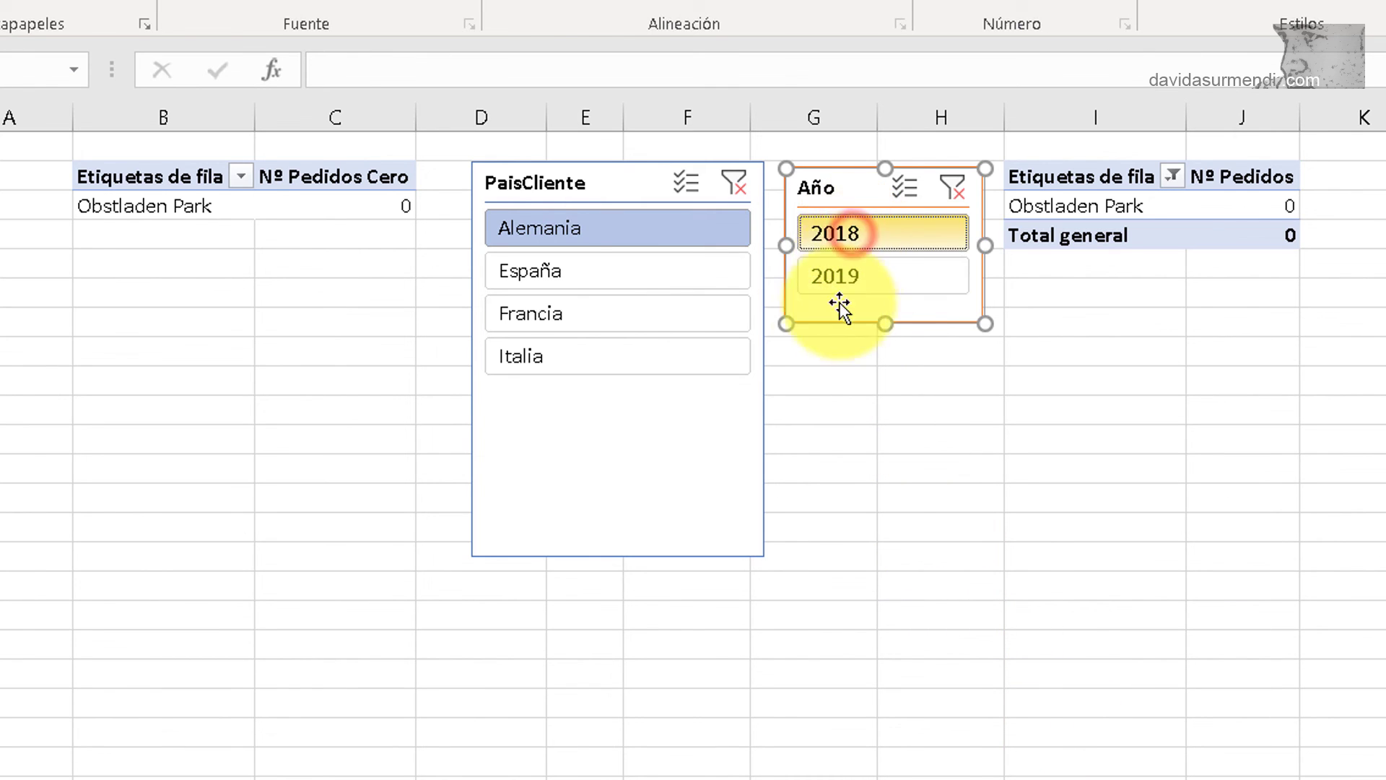
{"action": "left_click", "coordinate": [616, 276]}
{"action": "left_click", "coordinate": [621, 312]}
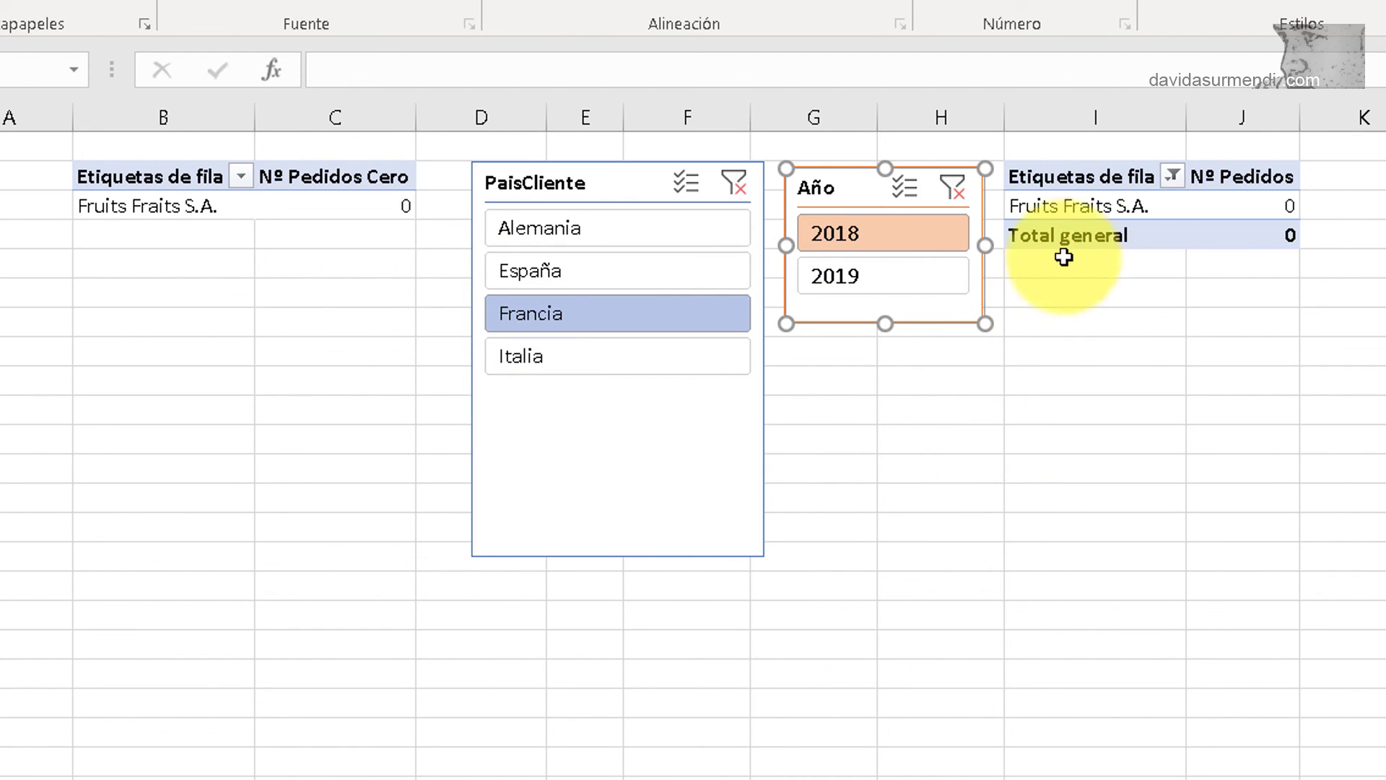
{"action": "right_click", "coordinate": [1092, 208]}
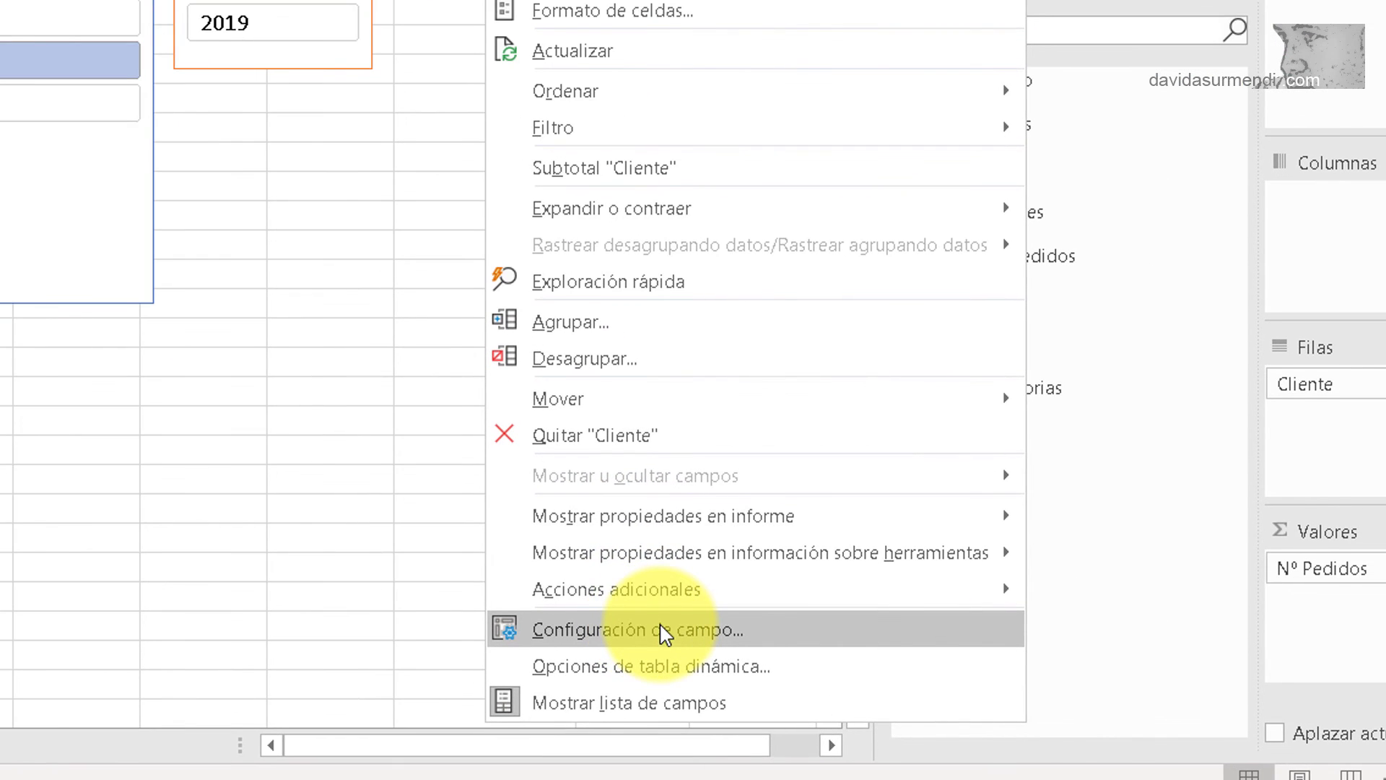
{"action": "left_click", "coordinate": [663, 634]}
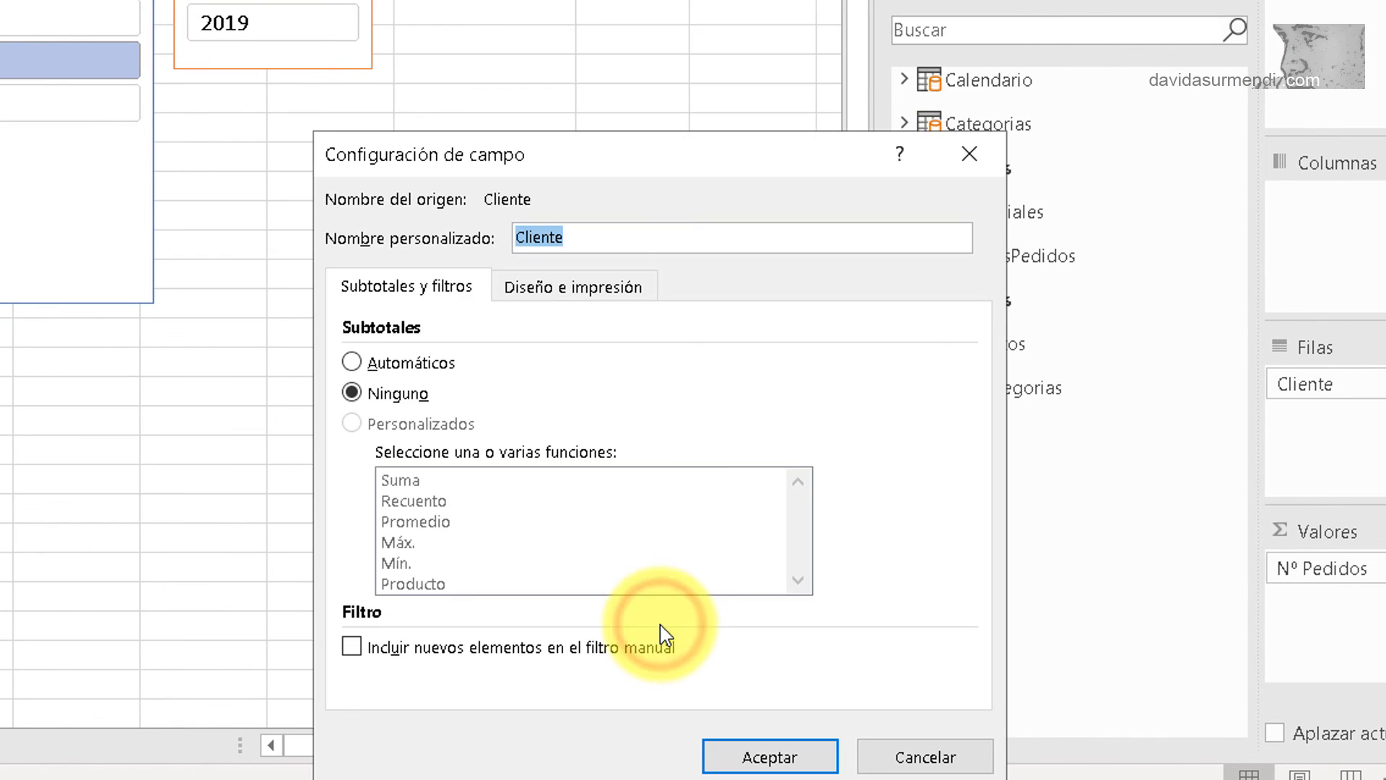
{"action": "left_click", "coordinate": [925, 755]}
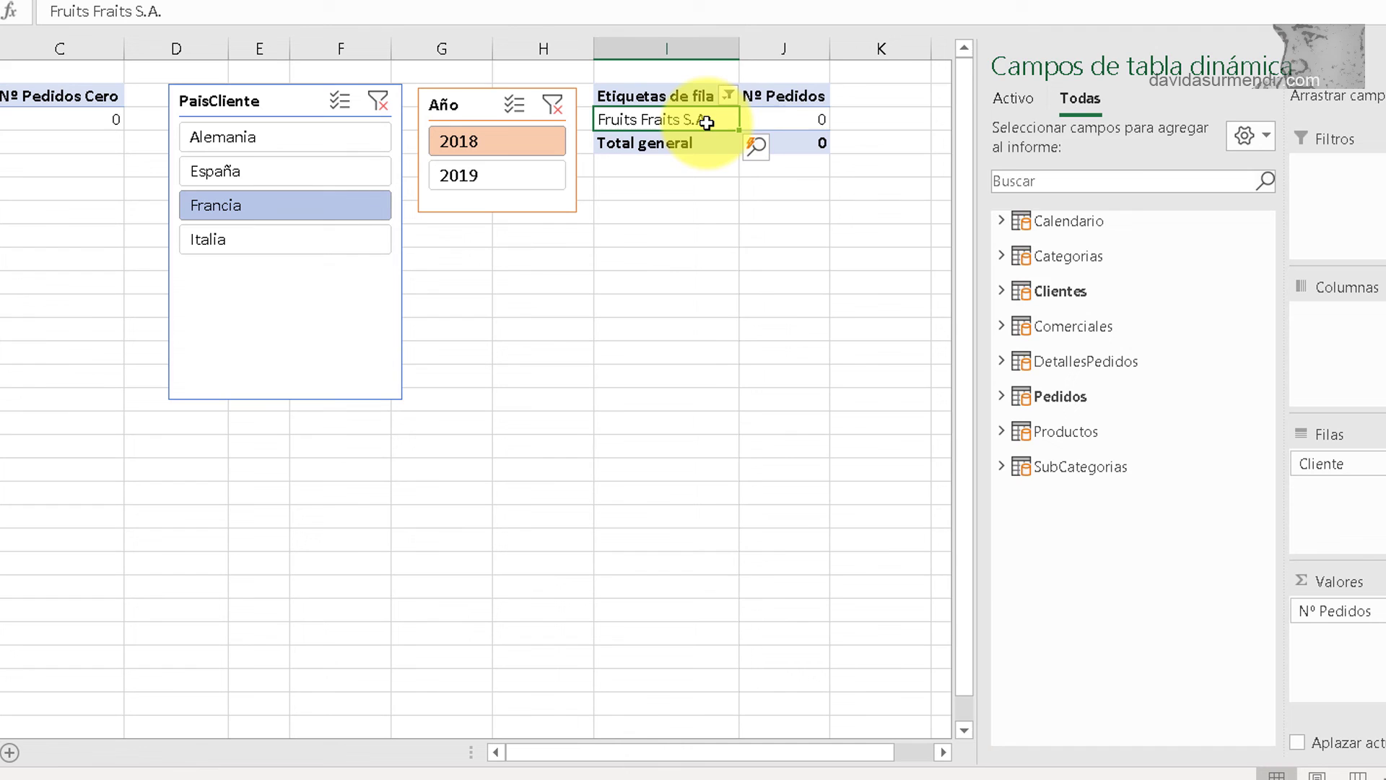
- Turn off the display of items with no data in rows in the pivot table options of the Nº Pedidos pivot table
{"action": "right_click", "coordinate": [706, 123]}
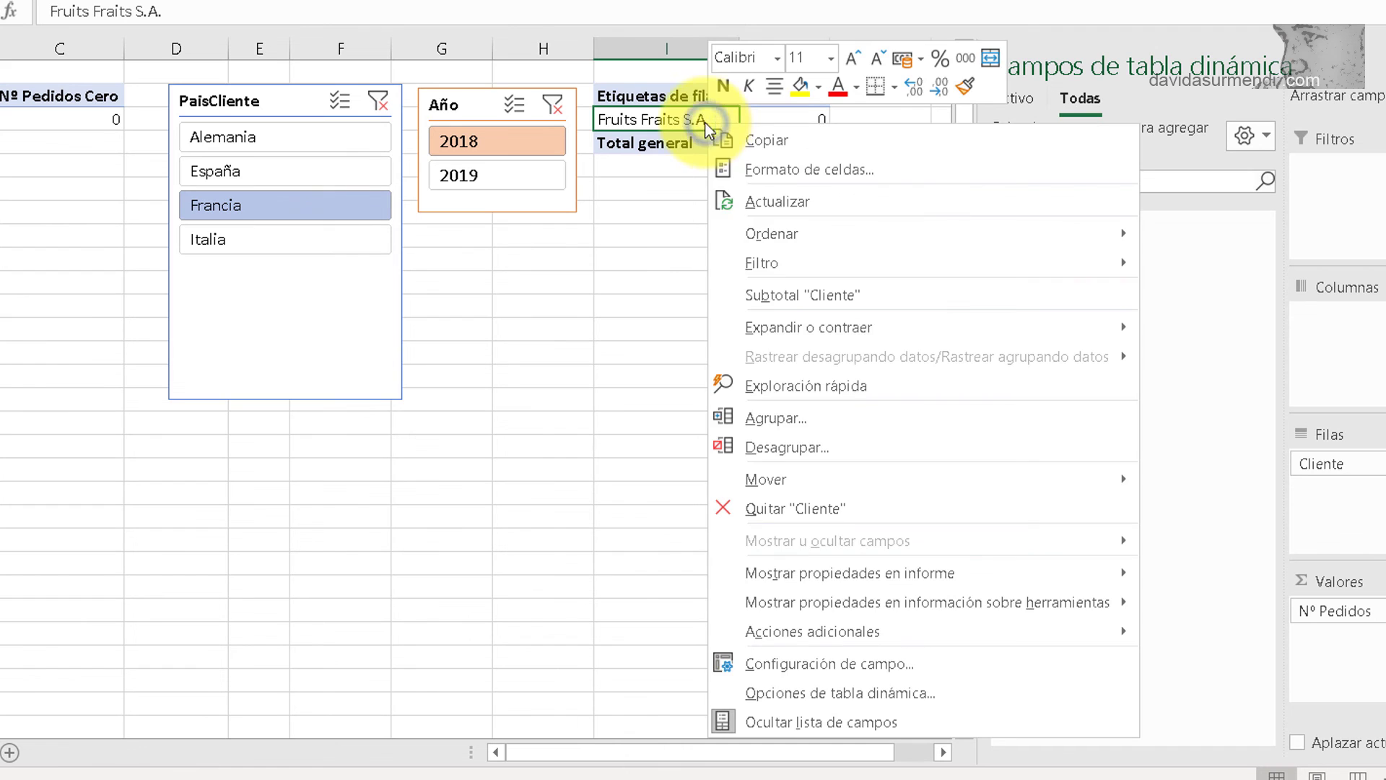
{"action": "left_click", "coordinate": [880, 687]}
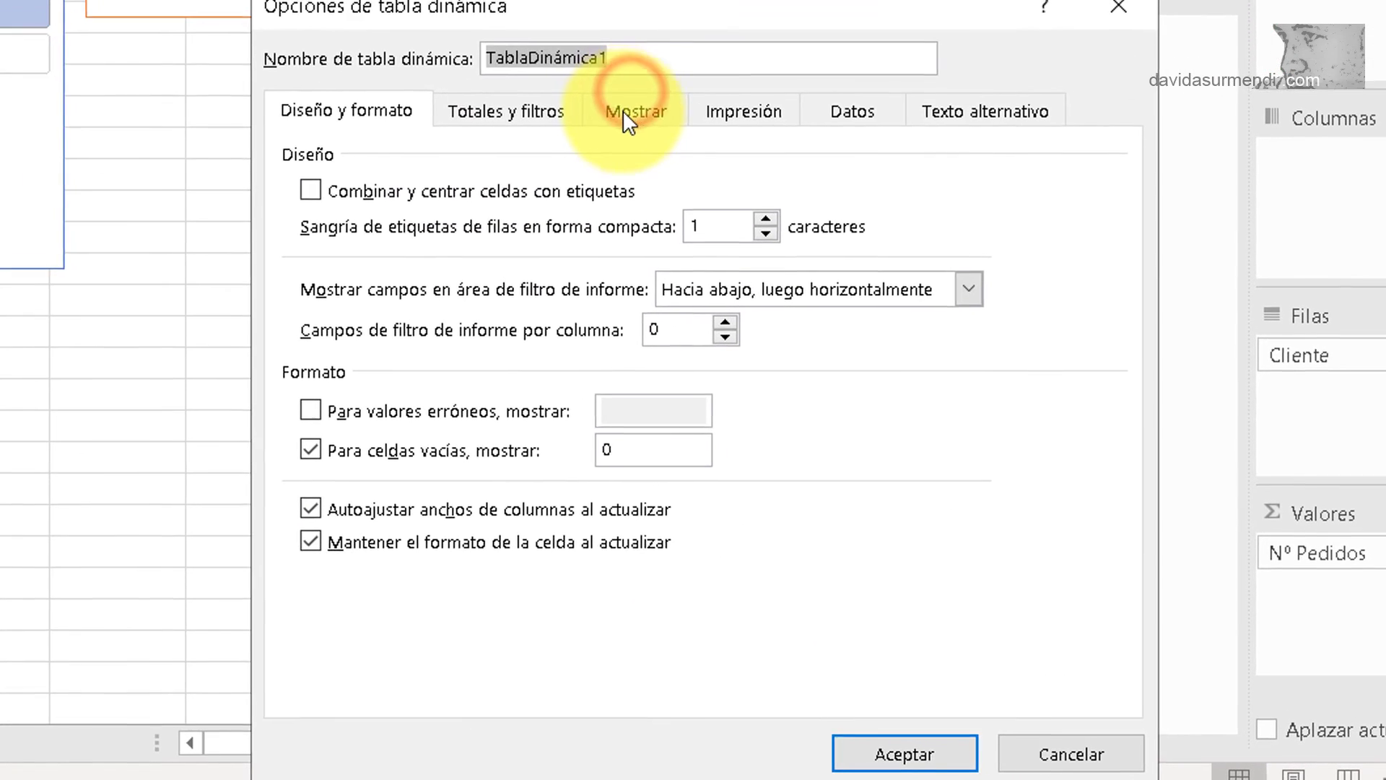
{"action": "left_click", "coordinate": [818, 281]}
{"action": "left_click", "coordinate": [303, 452]}
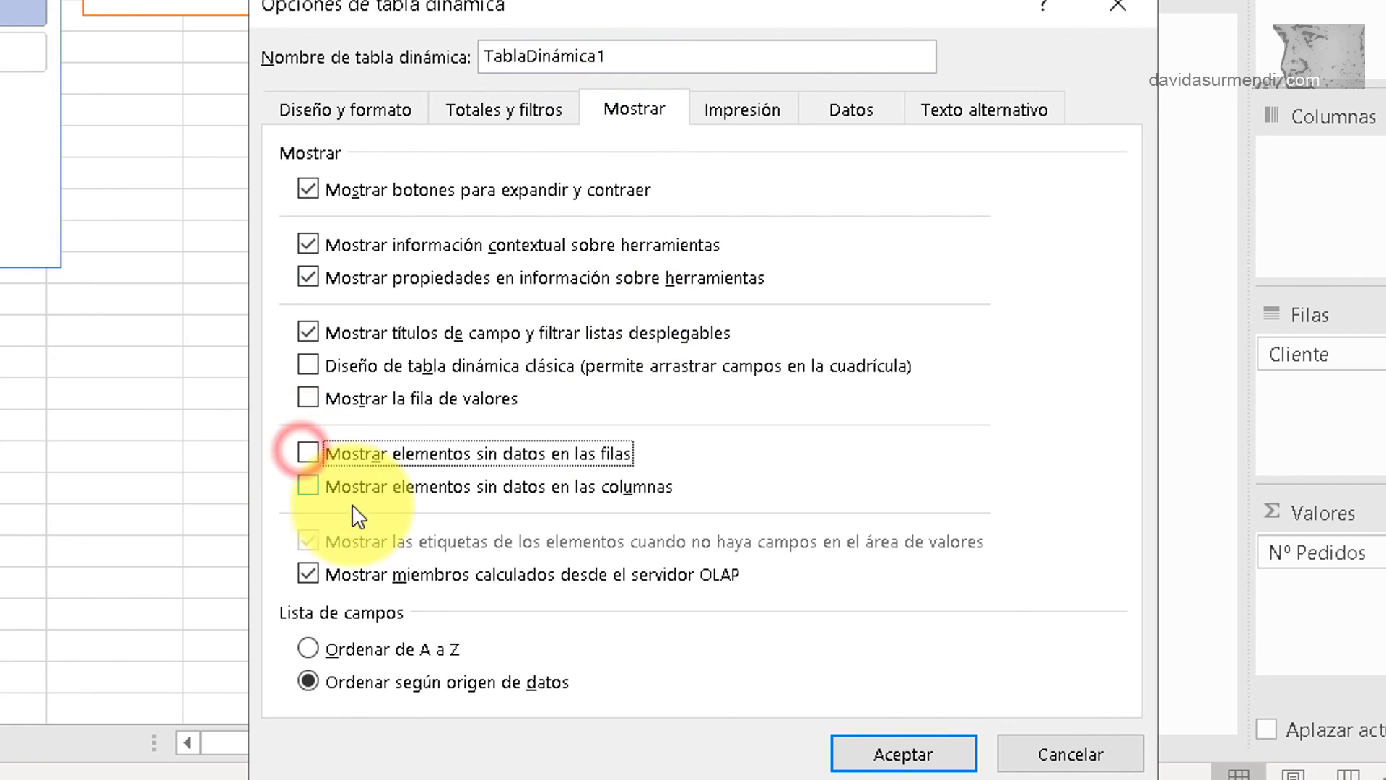
{"action": "left_click", "coordinate": [895, 756]}
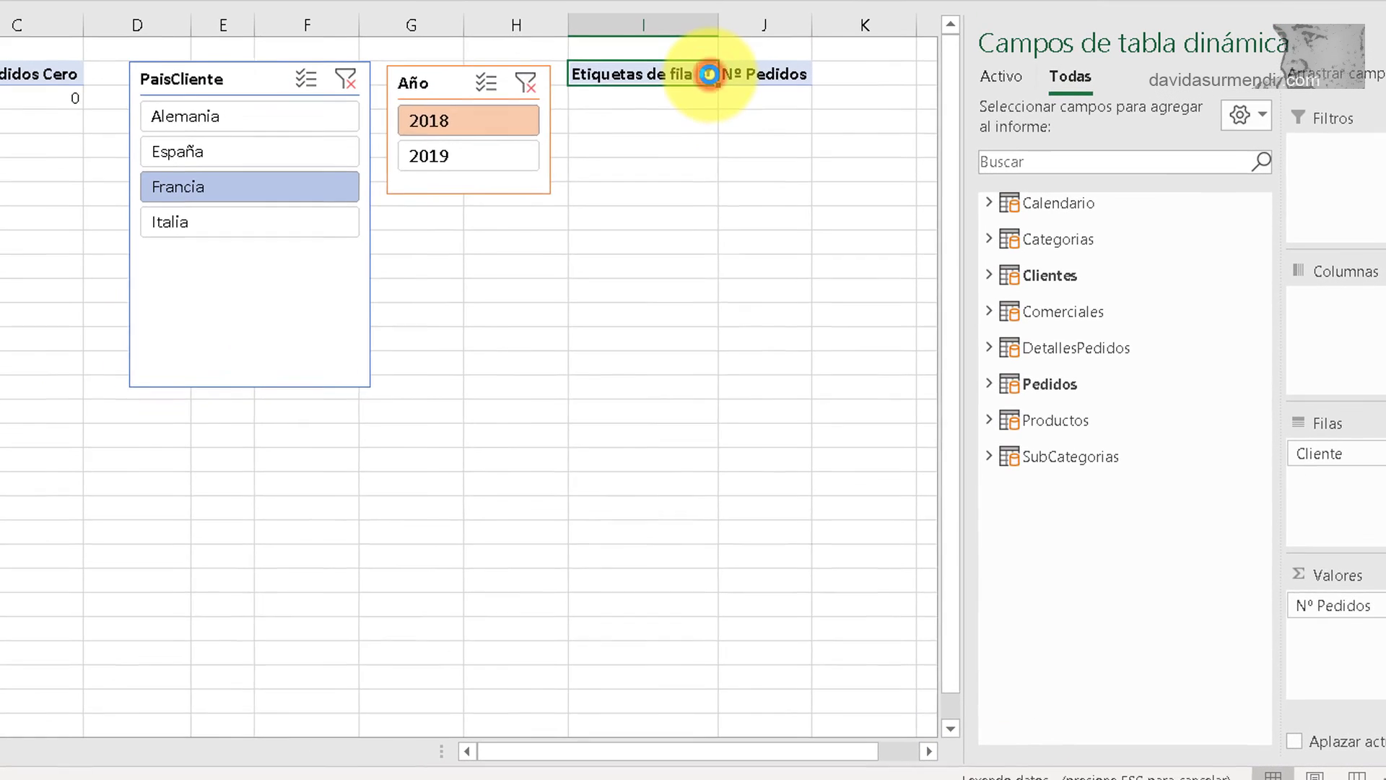
- Remove the row-label filter from the Nº Pedidos pivot table and clear the Año and PaisCliente slicer filters
{"action": "left_click", "coordinate": [708, 74]}
{"action": "left_click", "coordinate": [670, 195]}
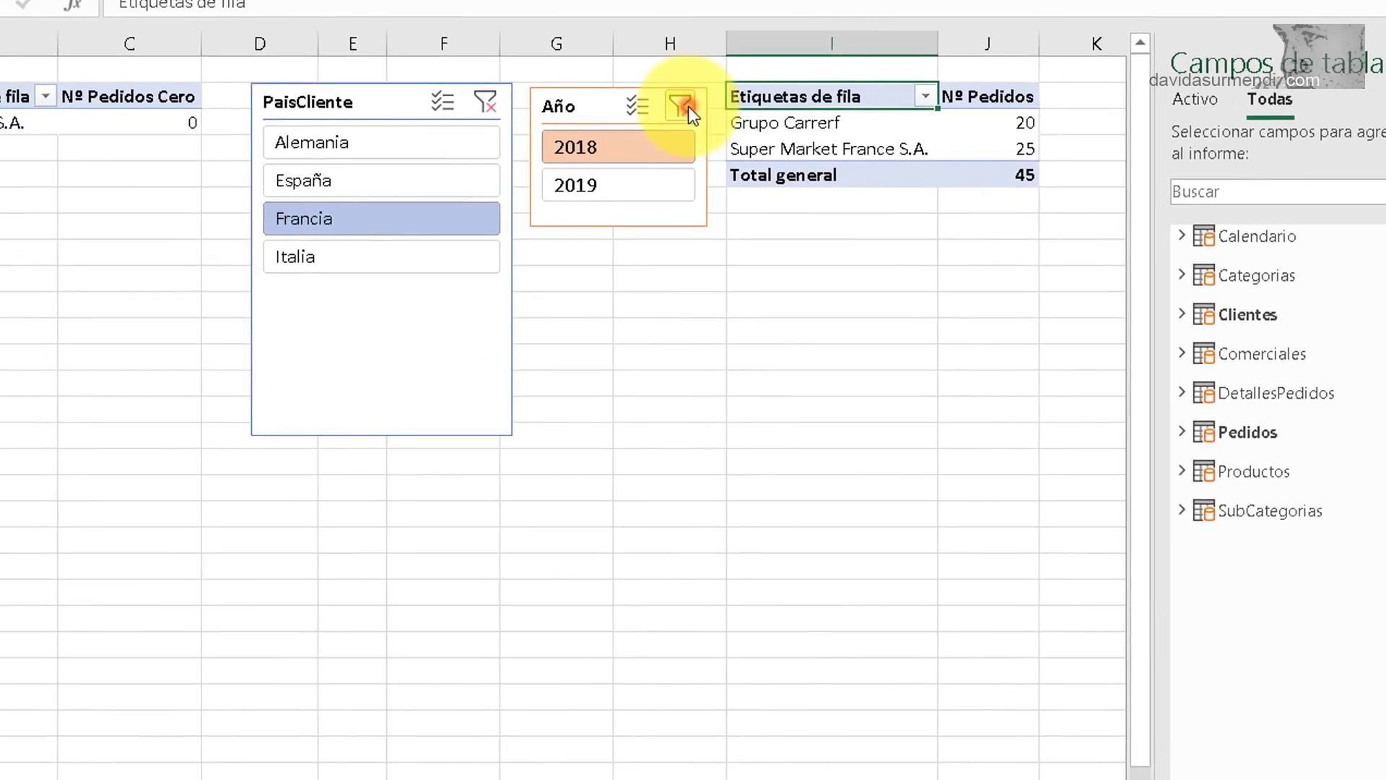
{"action": "left_click", "coordinate": [528, 82]}
{"action": "left_click", "coordinate": [713, 135]}
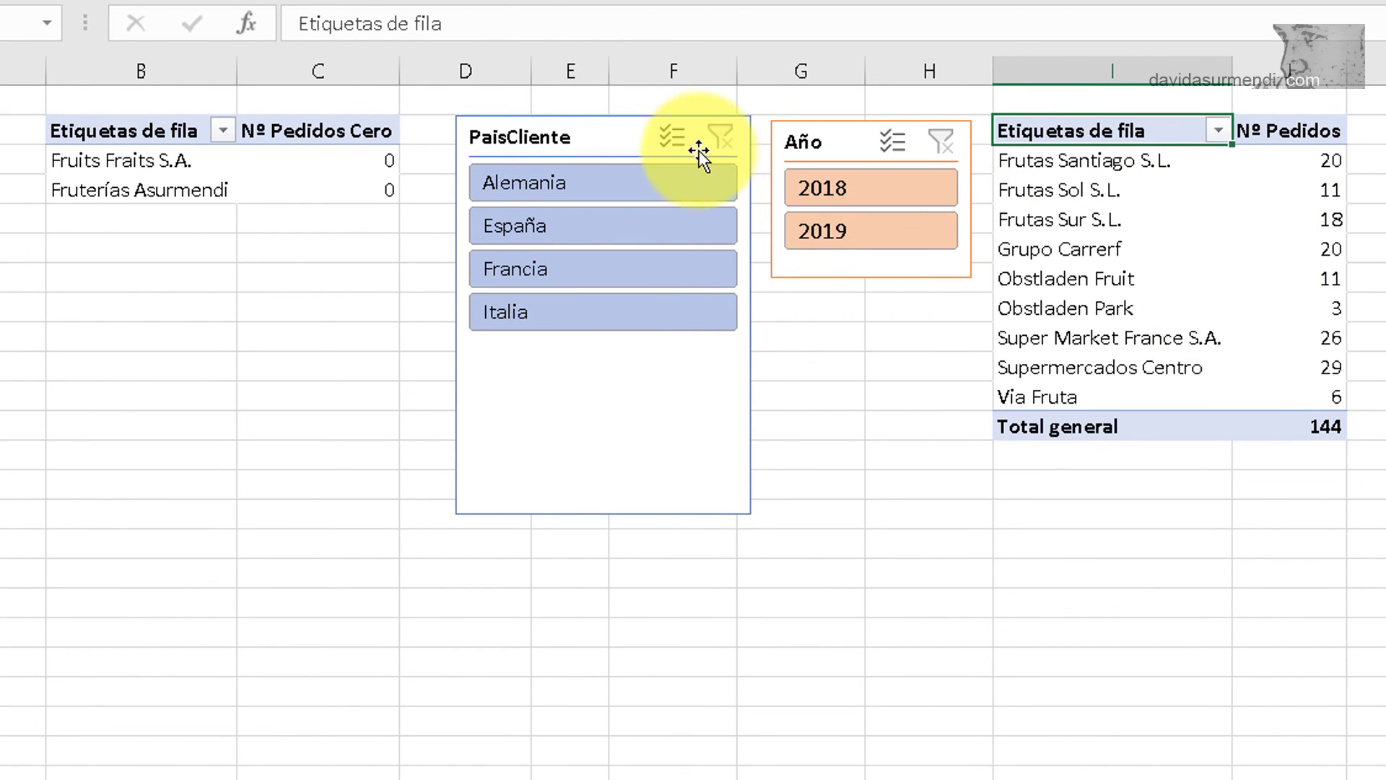
- Compare both pivot tables for Alemania and España with the PaisCliente slicer, and clear its filter
{"action": "left_click", "coordinate": [664, 186]}
{"action": "left_click", "coordinate": [643, 224]}
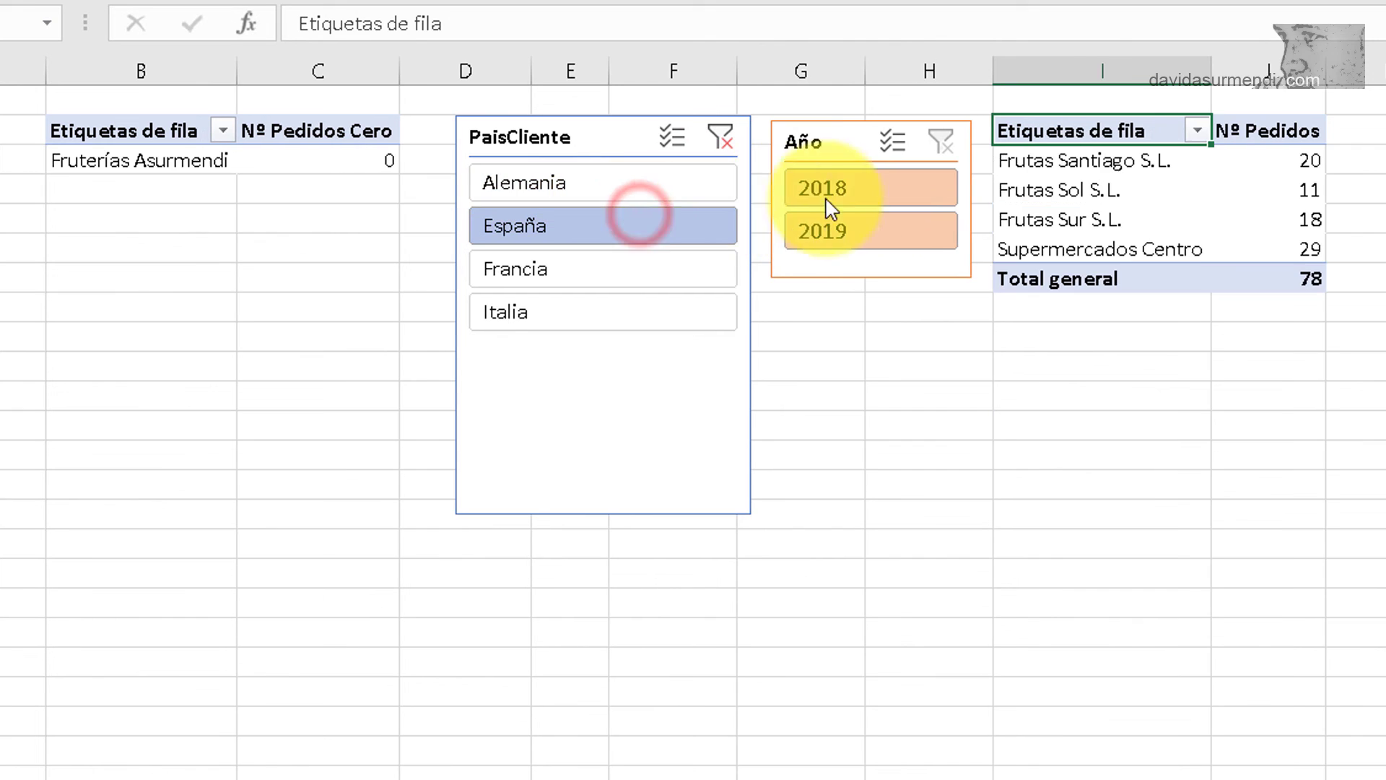
{"action": "left_click", "coordinate": [669, 190]}
{"action": "left_click", "coordinate": [717, 136]}
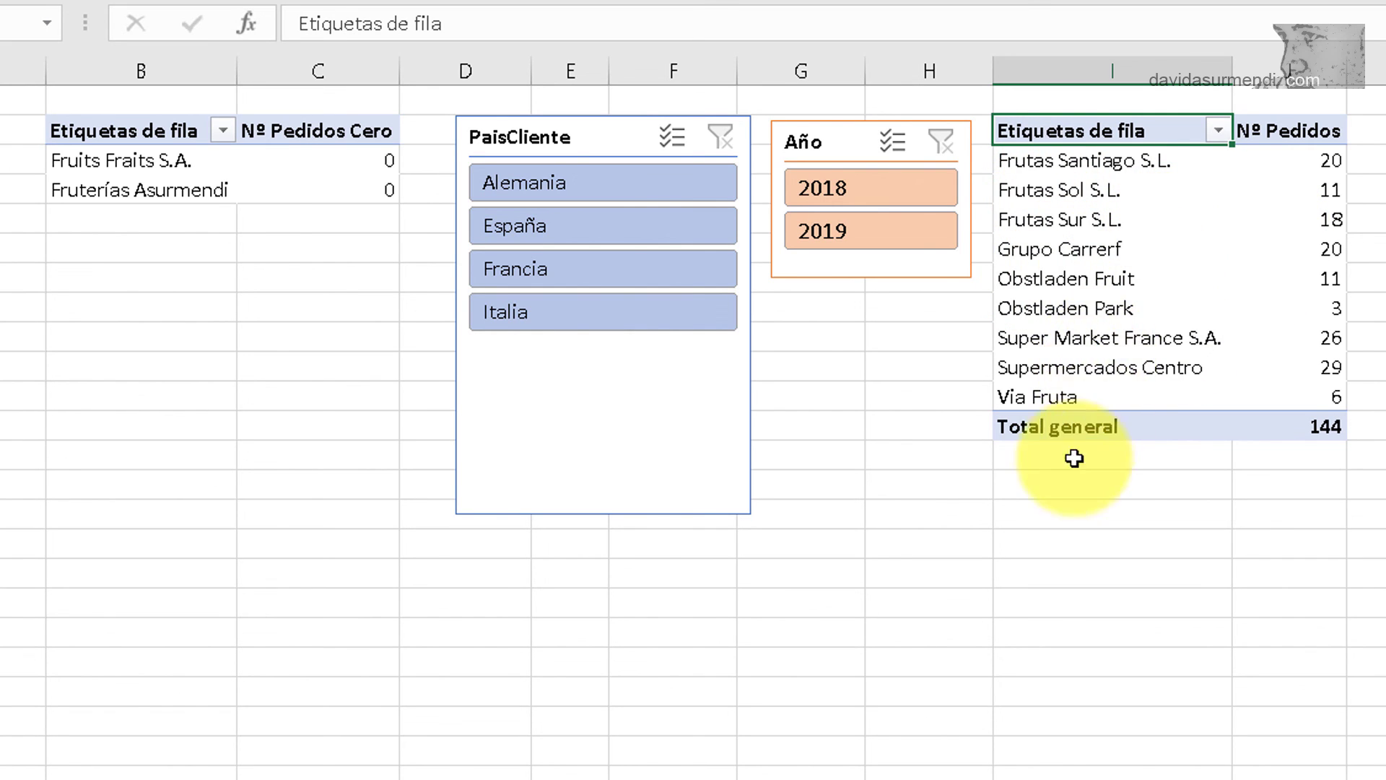
- Shorten the PaisCliente slicer to fit its four country buttons and save the workbook
{"action": "left_click", "coordinate": [662, 471]}
{"action": "left_click_drag", "start_coordinate": [604, 514], "coordinate": [592, 348]}
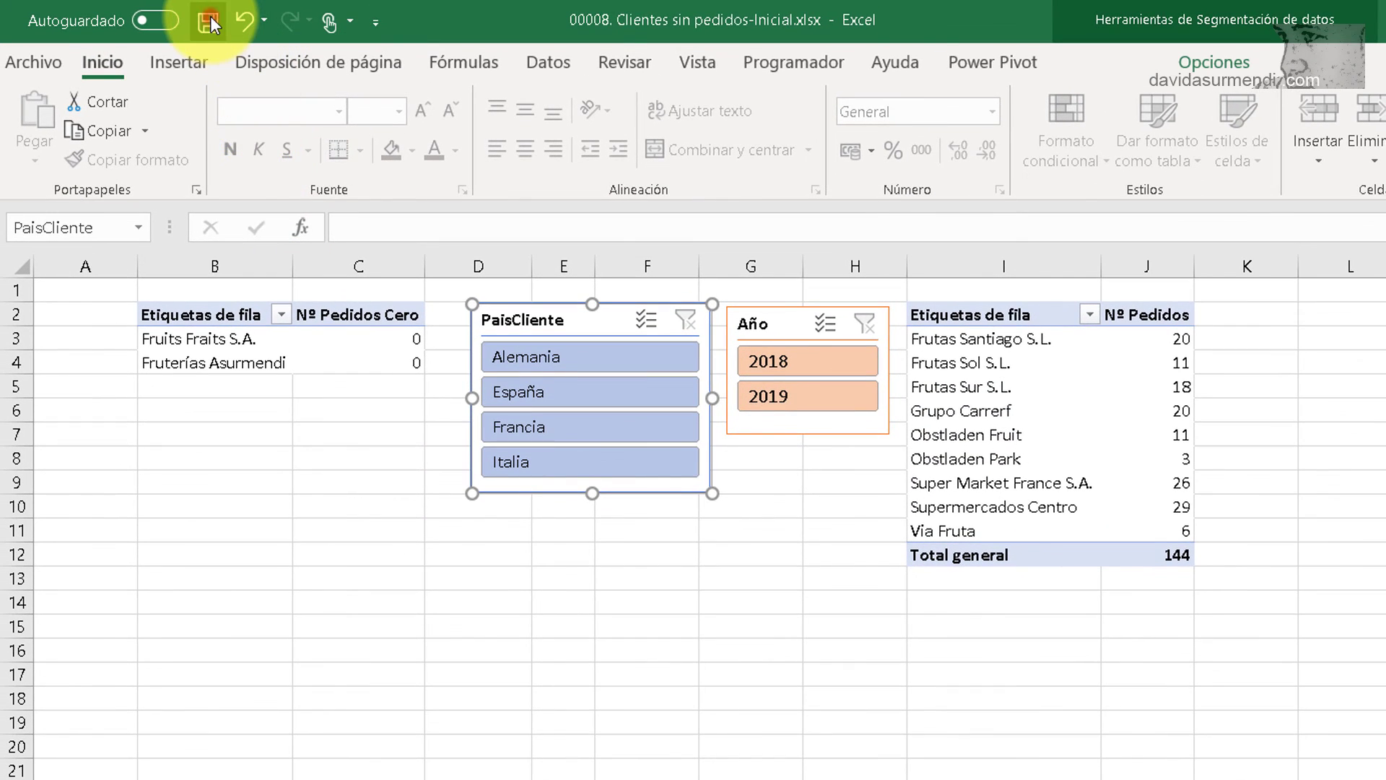
{"action": "left_click", "coordinate": [209, 22]}
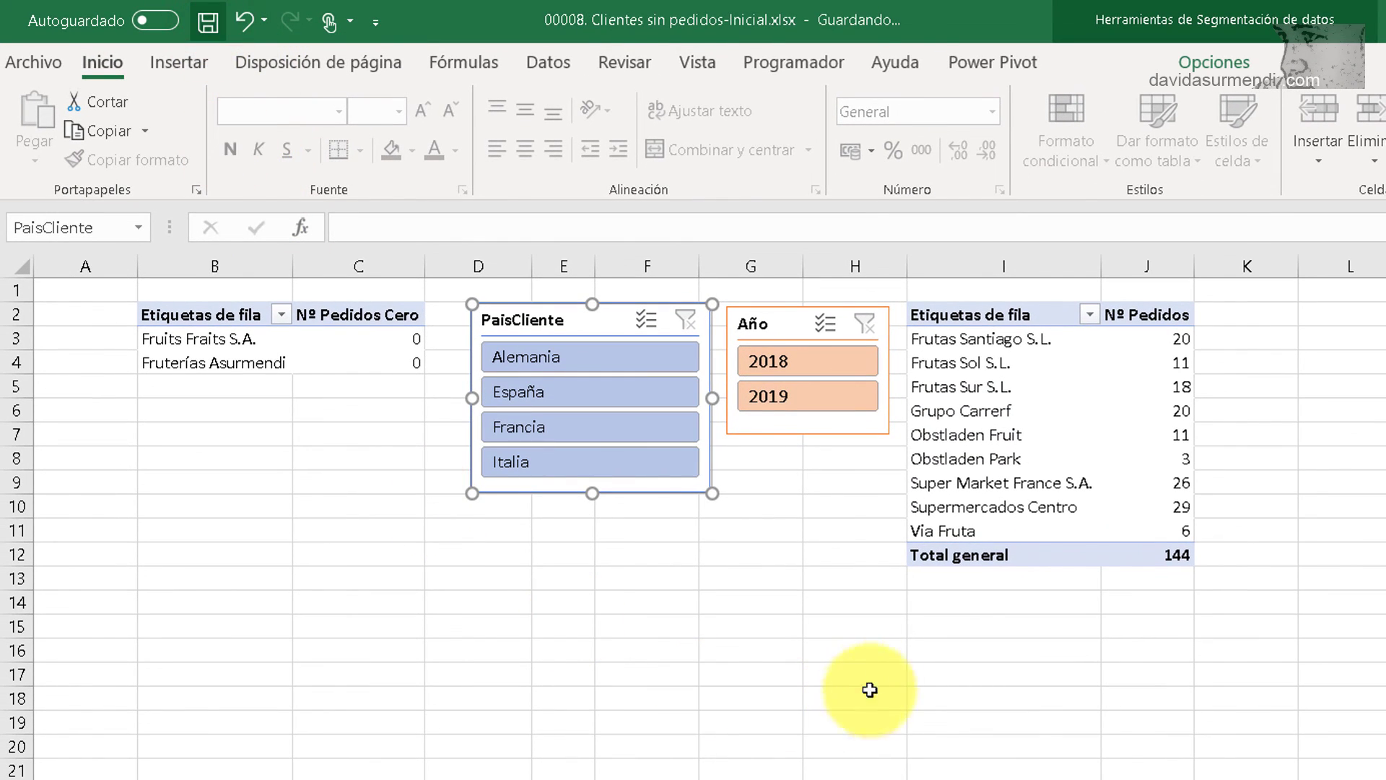